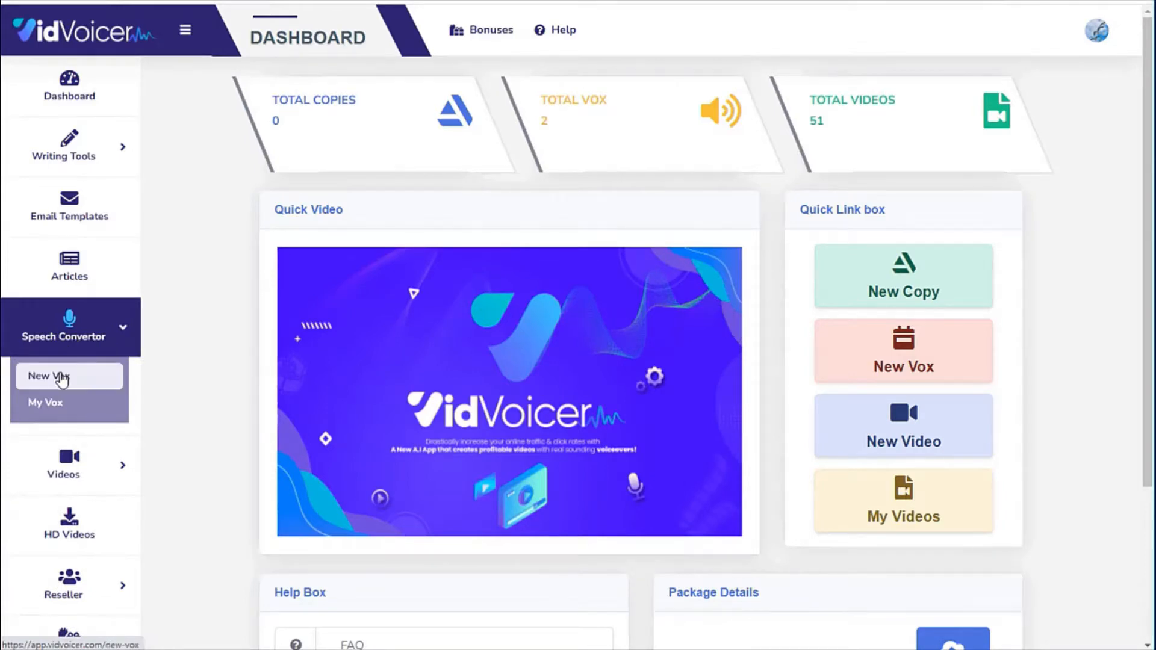
Start a new Vox and play the sample of the English (US) voice Female, Amber
{"action": "left_click", "coordinate": [60, 377]}
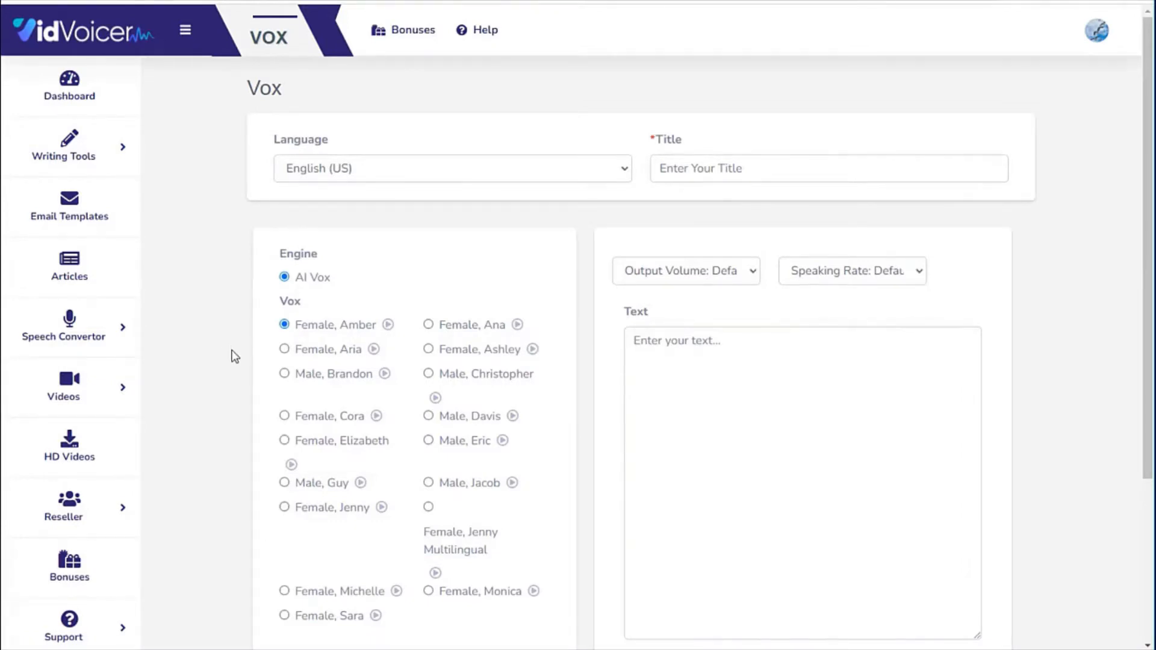
{"action": "scroll", "coordinate": [235, 359], "scroll_direction": "down", "scroll_amount": 4}
{"action": "scroll", "coordinate": [234, 359], "scroll_direction": "up", "scroll_amount": 3}
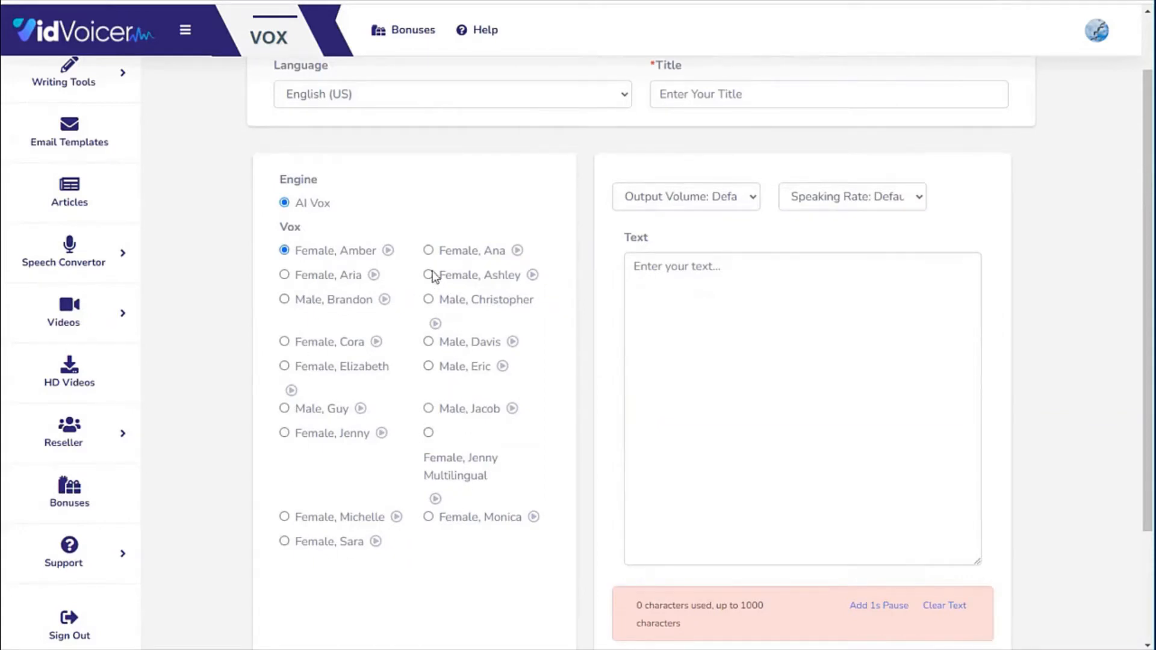
{"action": "scroll", "coordinate": [413, 327], "scroll_direction": "up", "scroll_amount": 2}
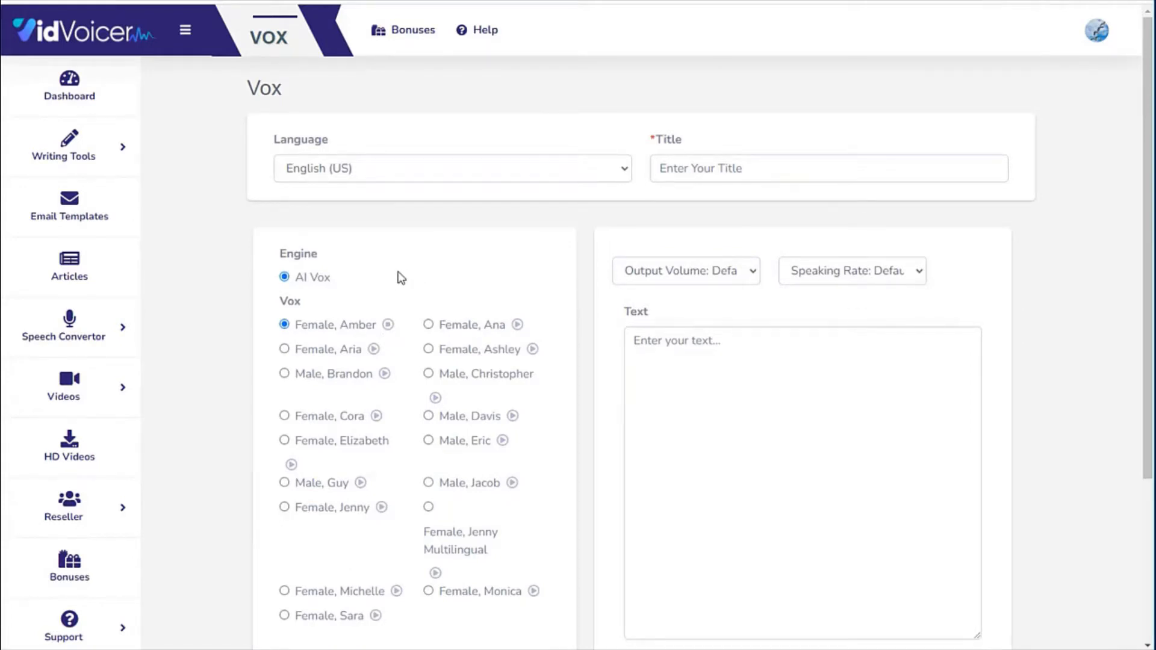
{"action": "left_click", "coordinate": [388, 325]}
Set the Vox language to English (Australia) and play the sample of the voice Female, Natasha
{"action": "left_click", "coordinate": [441, 169]}
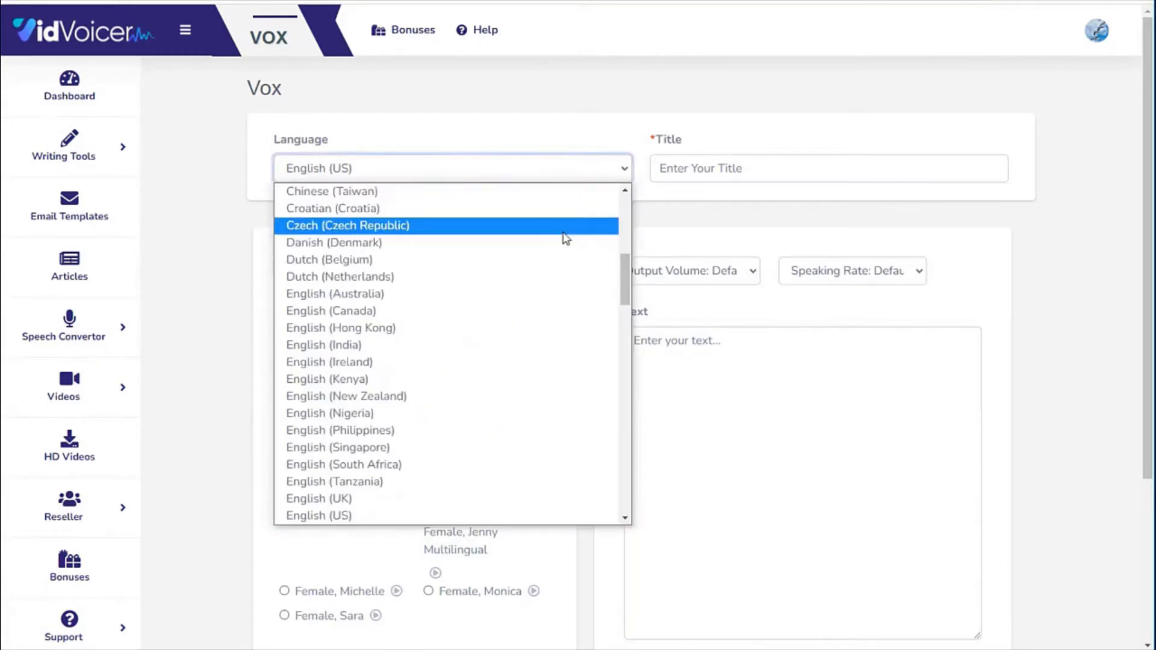
{"action": "mouse_move", "coordinate": [622, 257]}
{"action": "left_mouse_down"}
{"action": "mouse_move", "coordinate": [625, 200]}
{"action": "mouse_move", "coordinate": [640, 410]}
{"action": "mouse_move", "coordinate": [626, 494]}
{"action": "mouse_move", "coordinate": [614, 255]}
{"action": "mouse_move", "coordinate": [613, 278]}
{"action": "mouse_move", "coordinate": [628, 273]}
{"action": "left_mouse_up"}
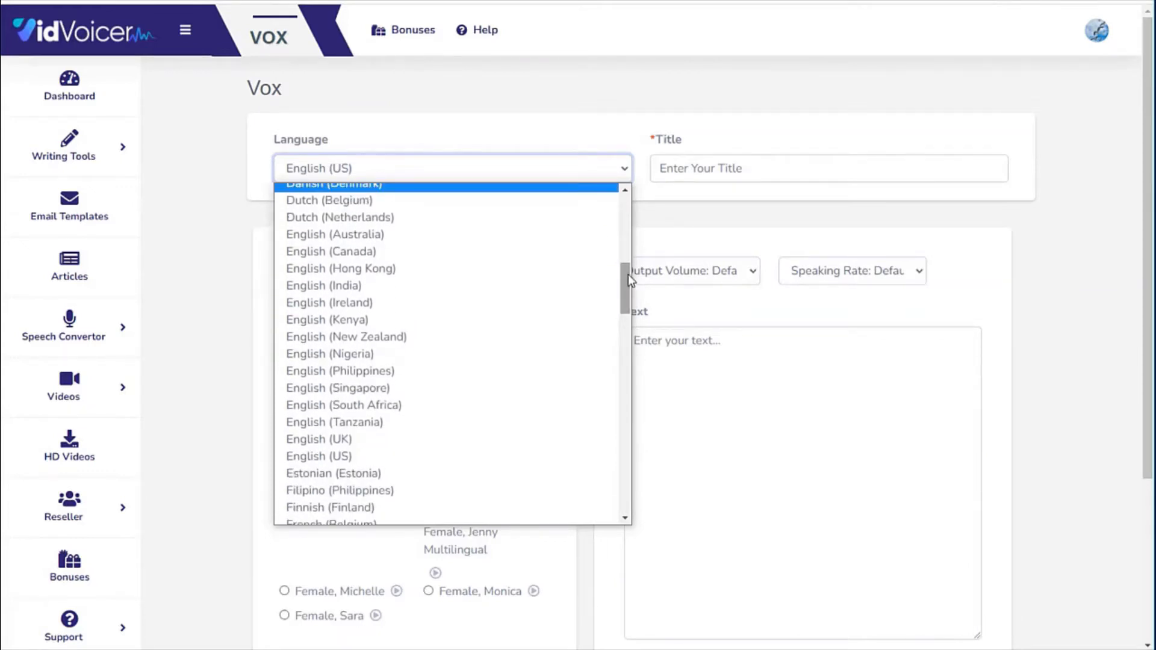
{"action": "left_click", "coordinate": [345, 243]}
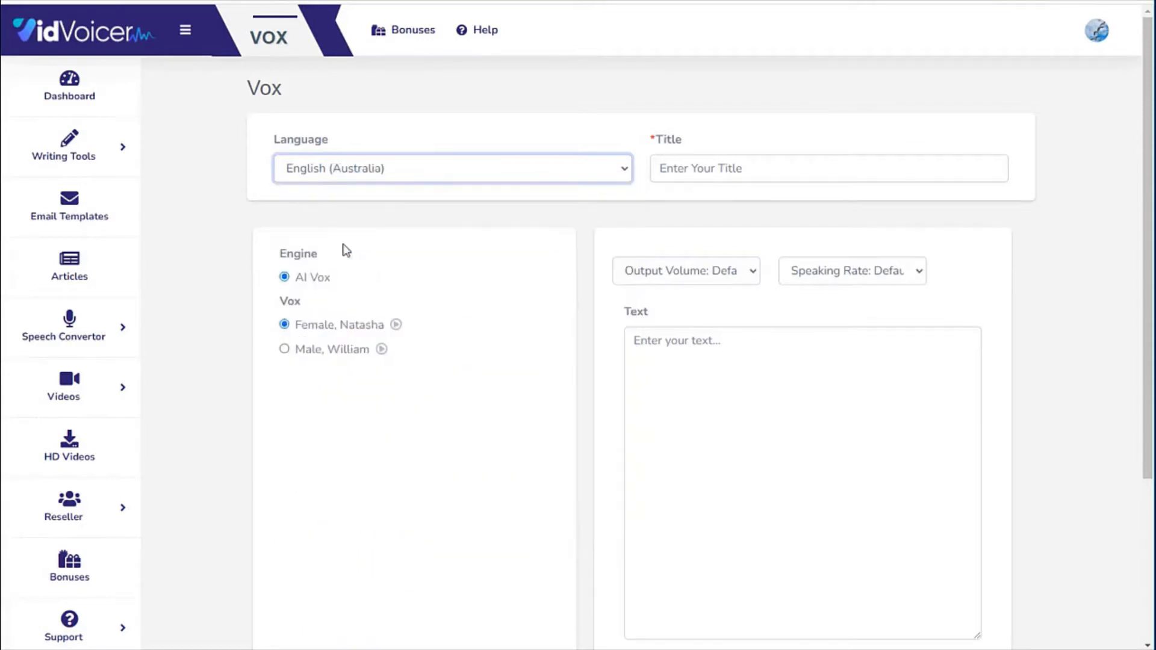
{"action": "left_click", "coordinate": [396, 326]}
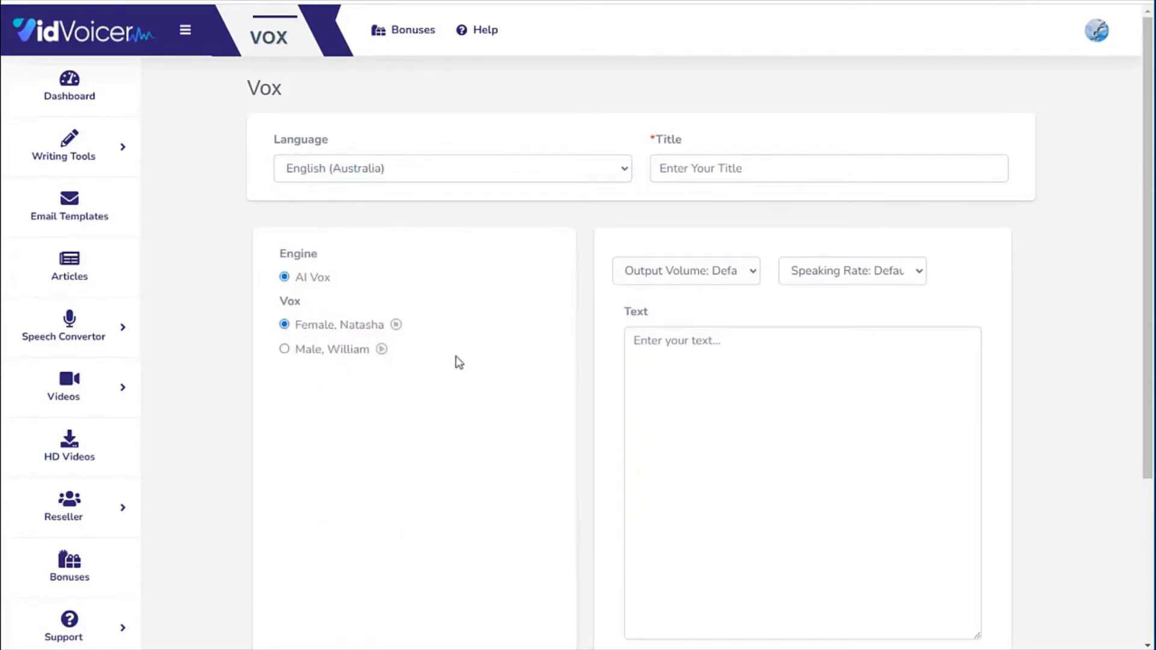
Set the Vox language to English (Nigeria) and play the sample of the voice Male, Abeo
{"action": "left_click", "coordinate": [618, 173]}
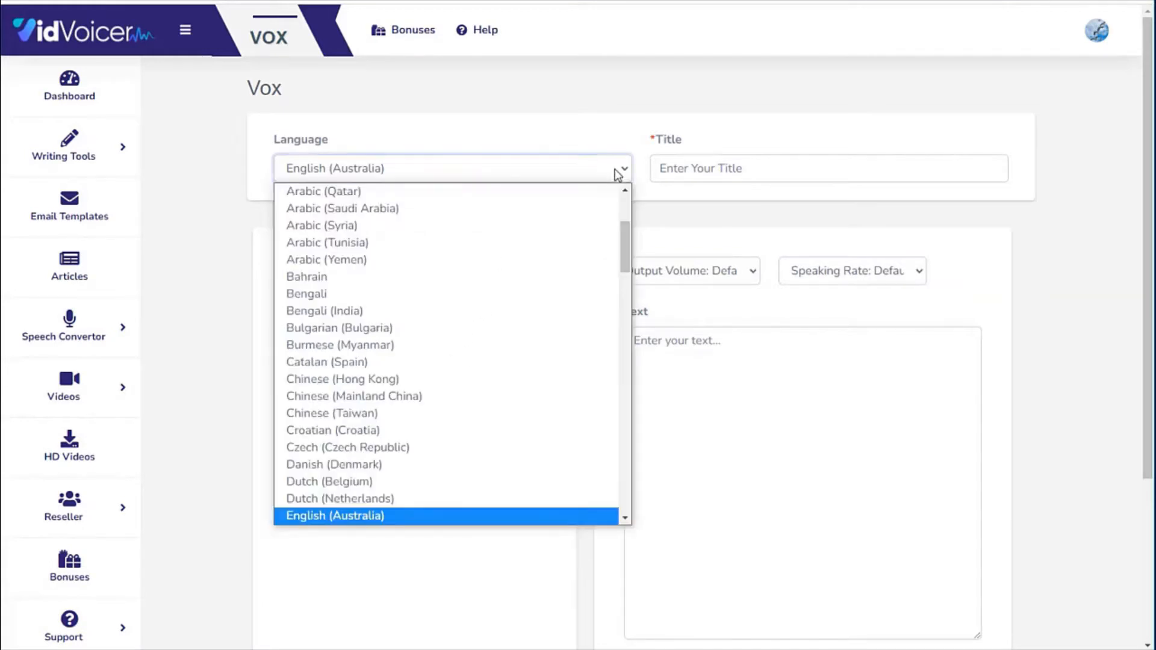
{"action": "scroll", "coordinate": [540, 343], "scroll_direction": "down", "scroll_amount": 3}
{"action": "scroll", "coordinate": [541, 348], "scroll_direction": "down", "scroll_amount": 3}
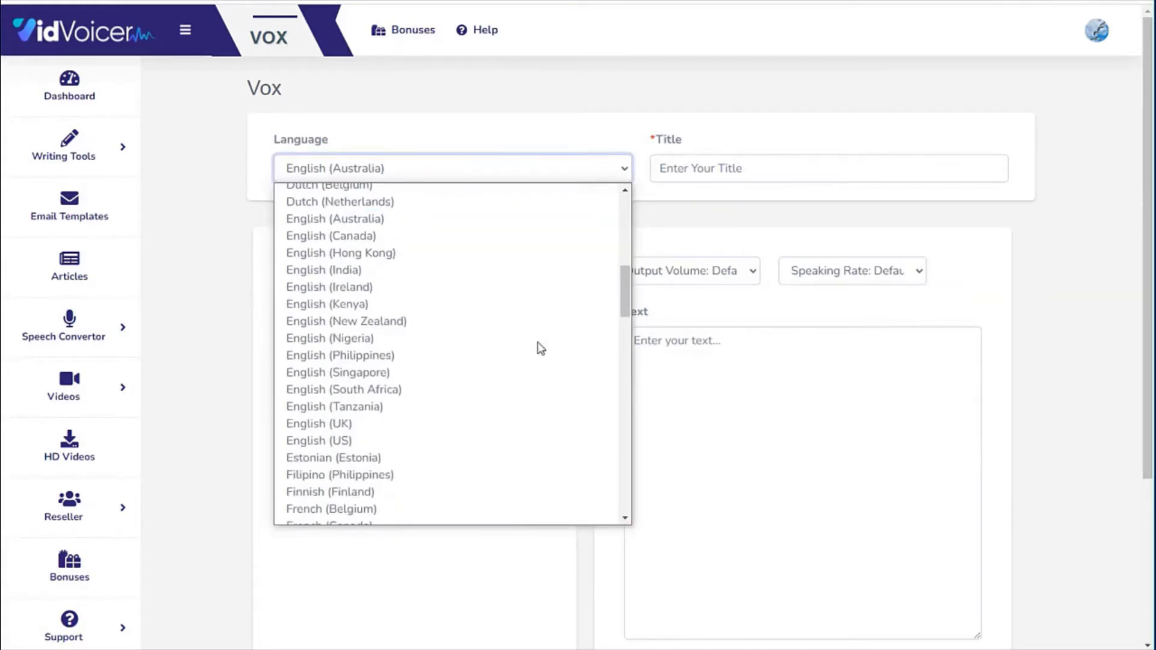
{"action": "left_click", "coordinate": [334, 340]}
{"action": "left_click", "coordinate": [368, 325]}
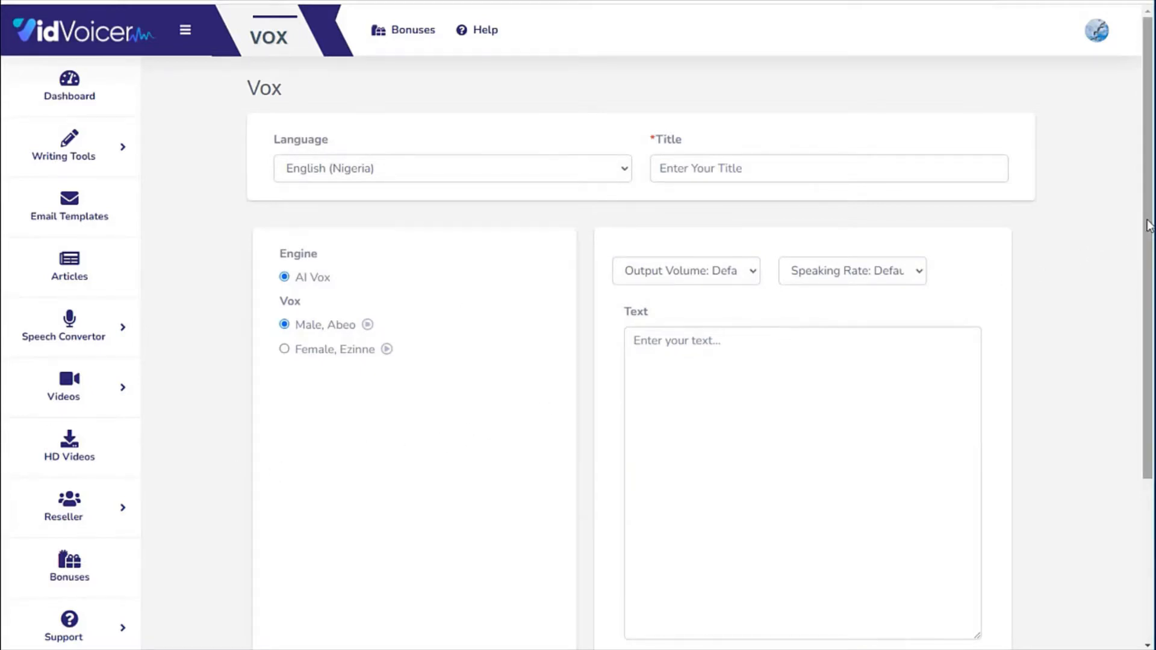
Examine the Vox form's text area, its character limit and the option for generating the voiceover
{"action": "scroll", "coordinate": [1148, 226], "scroll_direction": "down", "scroll_amount": 2}
{"action": "left_click", "coordinate": [781, 284]}
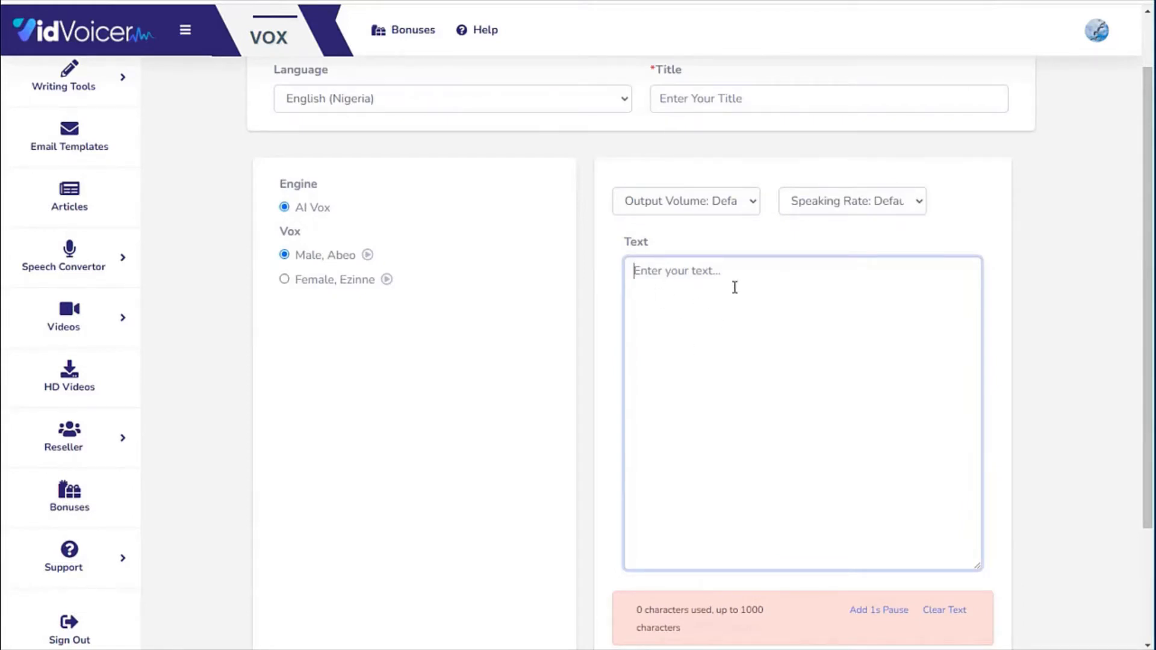
{"action": "scroll", "coordinate": [740, 303], "scroll_direction": "down", "scroll_amount": 4}
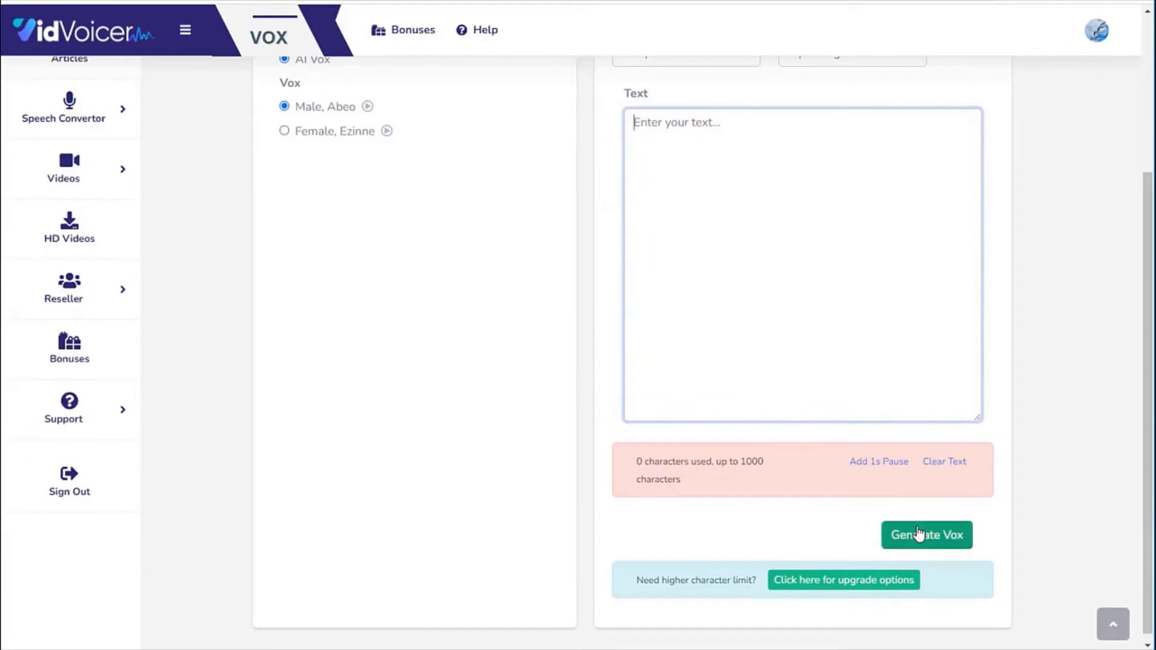
{"action": "scroll", "coordinate": [822, 280], "scroll_direction": "up", "scroll_amount": 2}
{"action": "scroll", "coordinate": [829, 280], "scroll_direction": "up", "scroll_amount": 2}
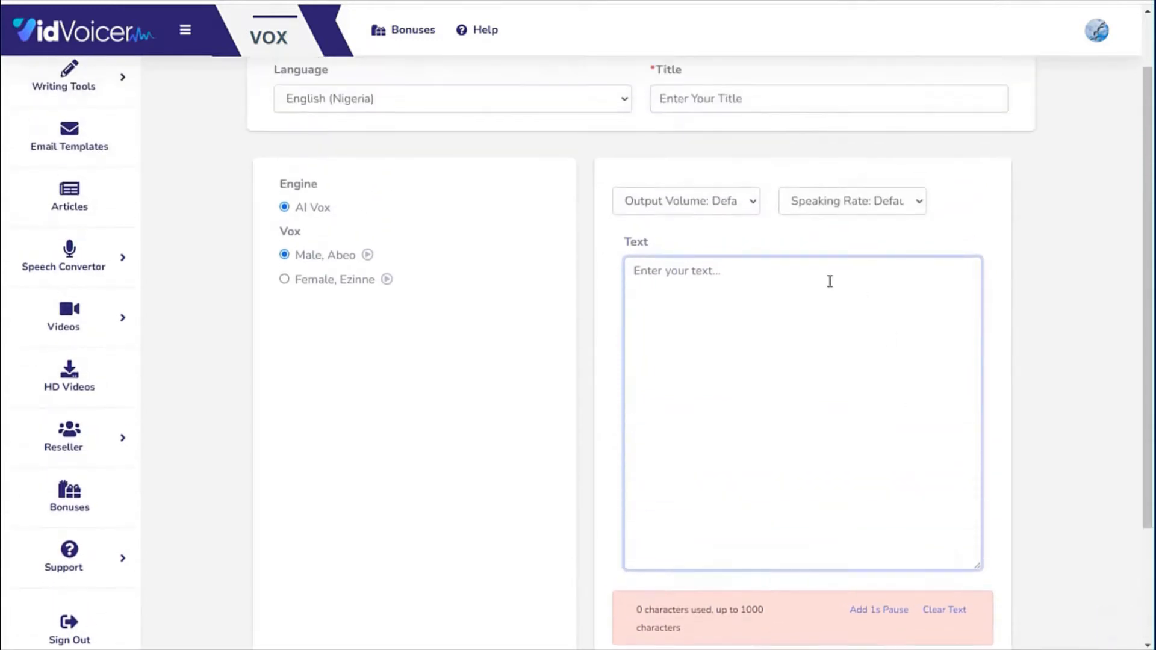
{"action": "scroll", "coordinate": [828, 281], "scroll_direction": "down", "scroll_amount": 2}
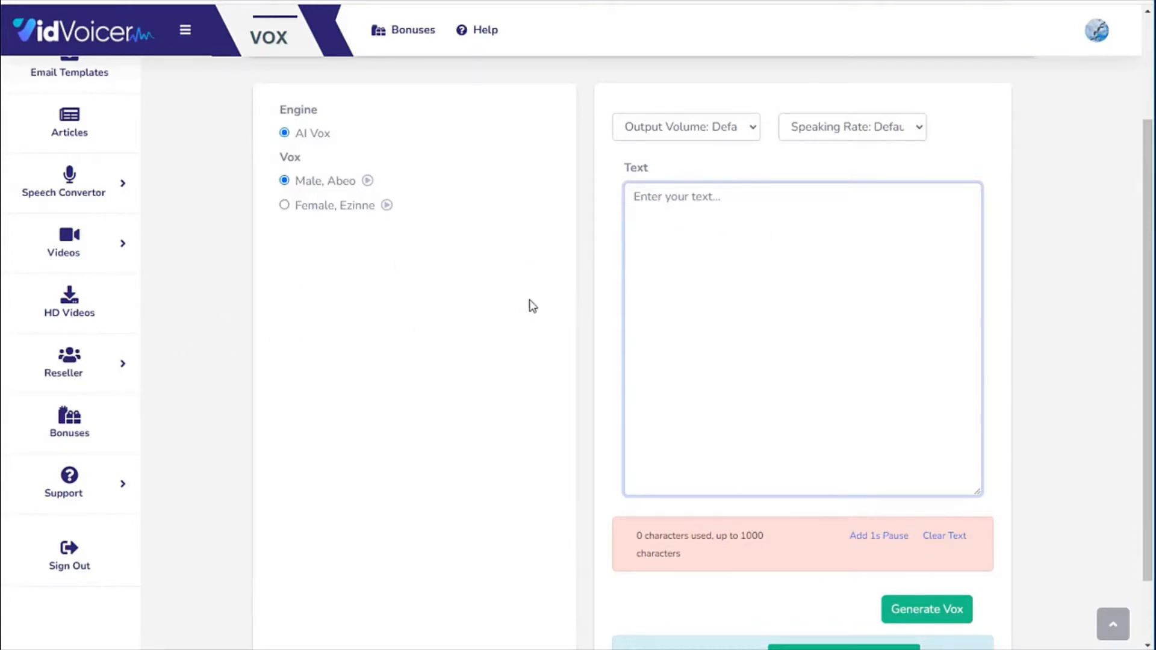
{"action": "scroll", "coordinate": [590, 298], "scroll_direction": "up", "scroll_amount": 1}
{"action": "scroll", "coordinate": [590, 298], "scroll_direction": "up", "scroll_amount": 2}
Check the available output volume and speaking rate options without changing either setting
{"action": "left_click", "coordinate": [700, 208]}
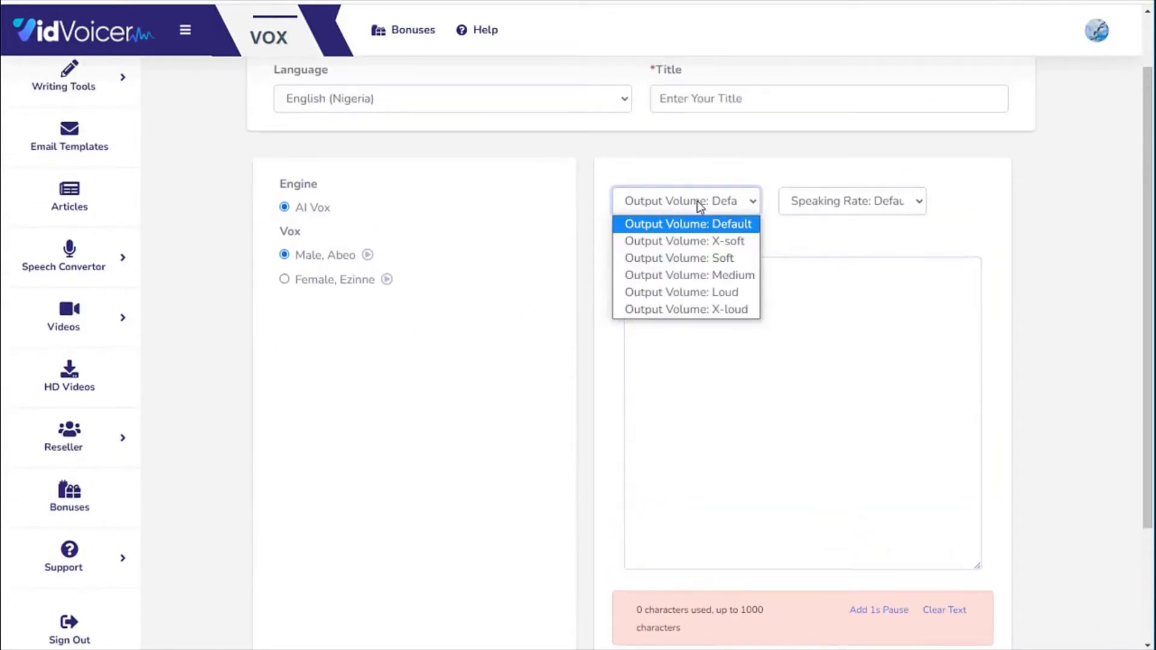
{"action": "left_click", "coordinate": [820, 201]}
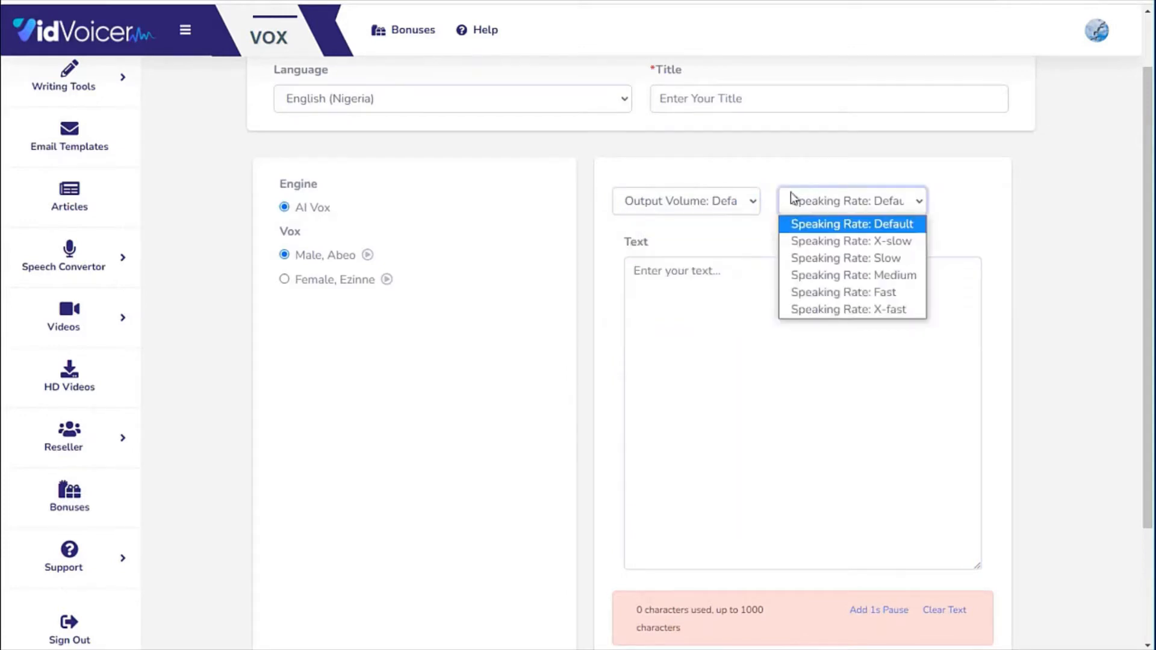
{"action": "left_click", "coordinate": [973, 212]}
{"action": "left_click", "coordinate": [975, 212]}
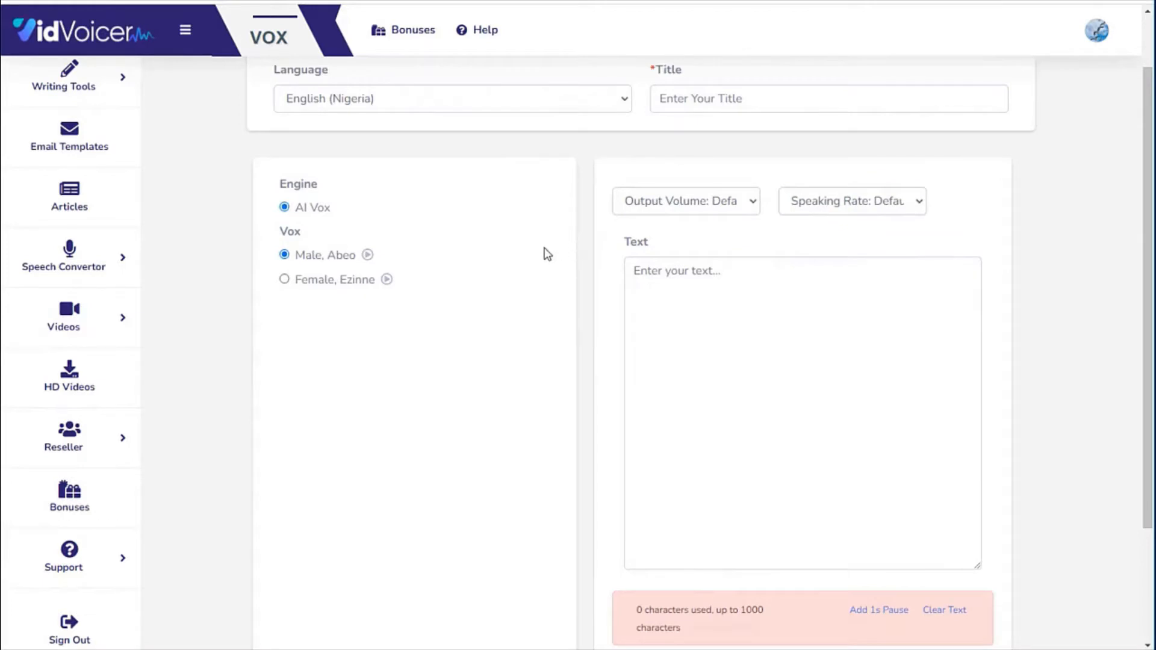
Set the Vox language to German (Germany)
{"action": "scroll", "coordinate": [547, 253], "scroll_direction": "up", "scroll_amount": 1}
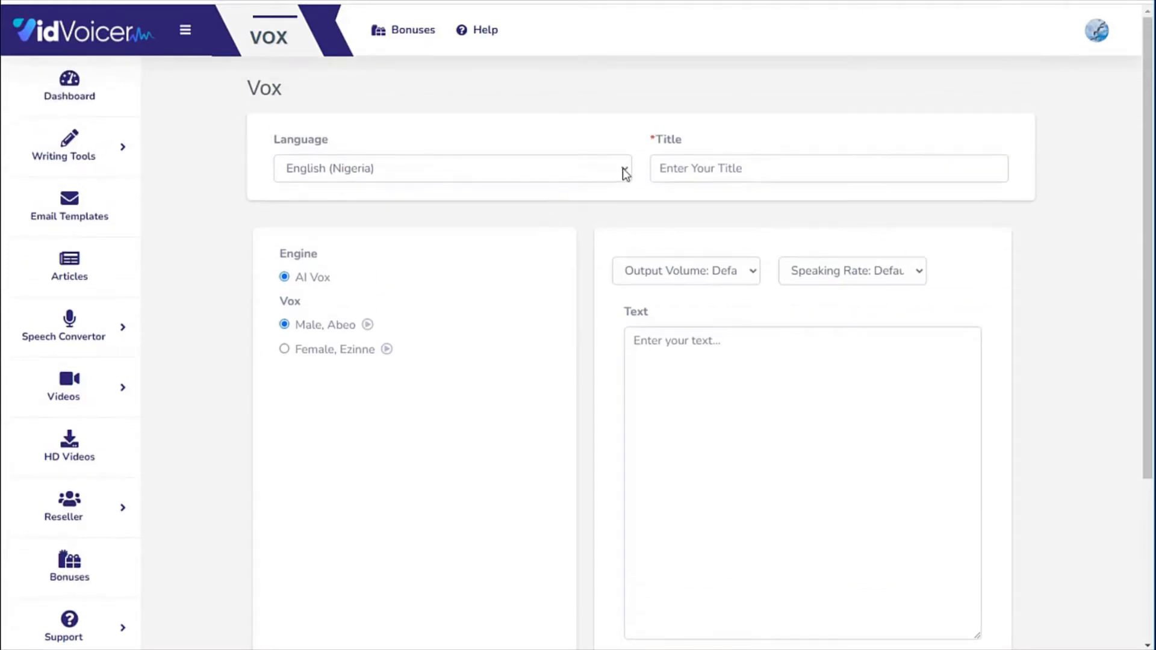
{"action": "scroll", "coordinate": [584, 325], "scroll_direction": "down", "scroll_amount": 3}
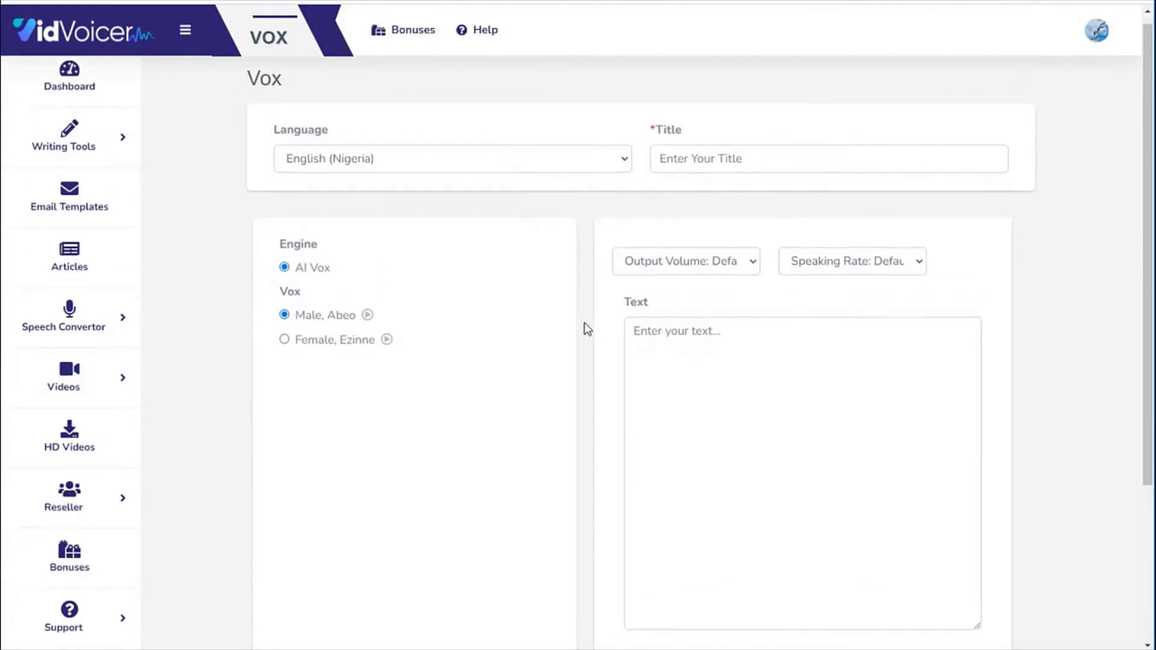
{"action": "scroll", "coordinate": [542, 240], "scroll_direction": "up", "scroll_amount": 1}
{"action": "left_click", "coordinate": [497, 93]}
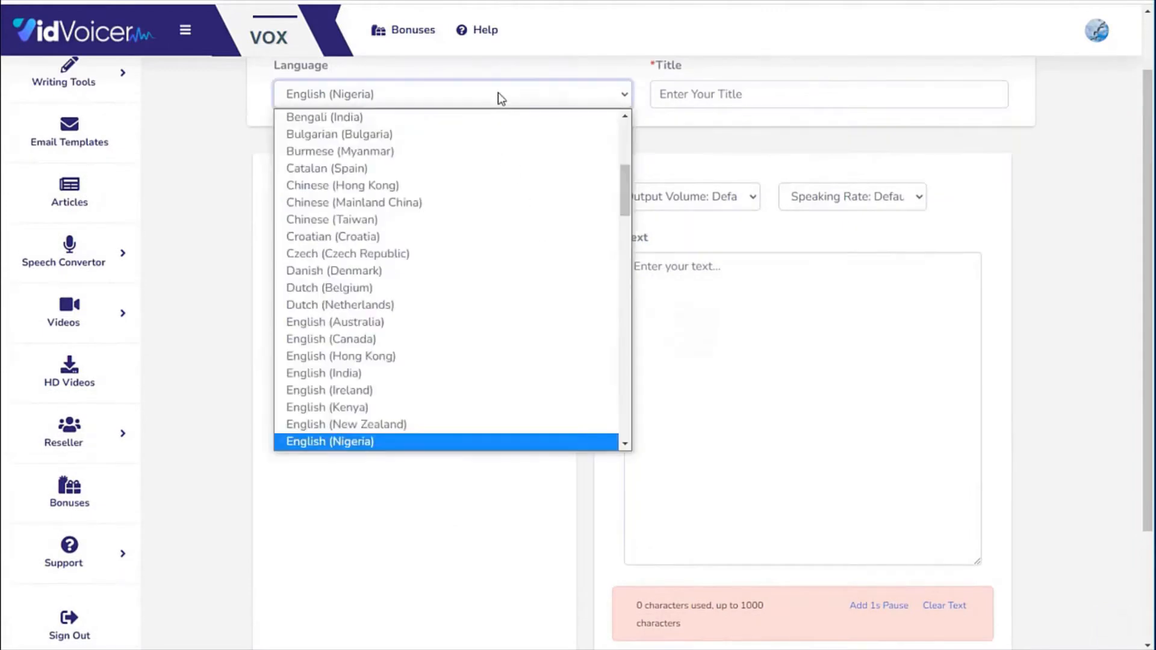
{"action": "scroll", "coordinate": [511, 268], "scroll_direction": "down", "scroll_amount": 8}
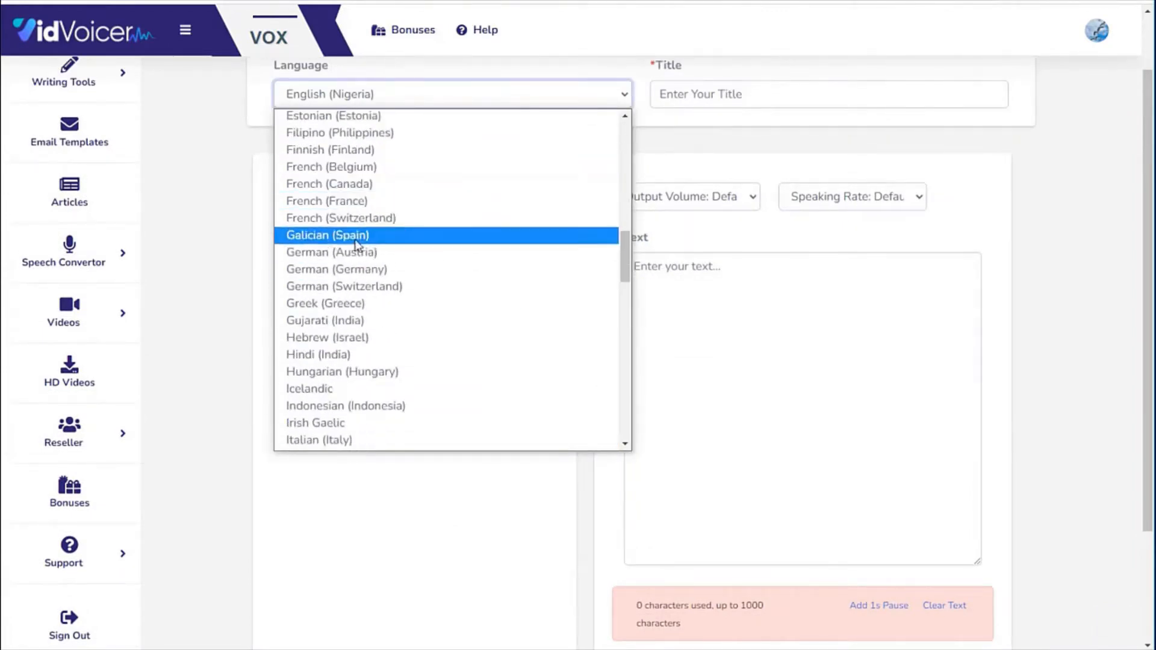
{"action": "left_click", "coordinate": [345, 274]}
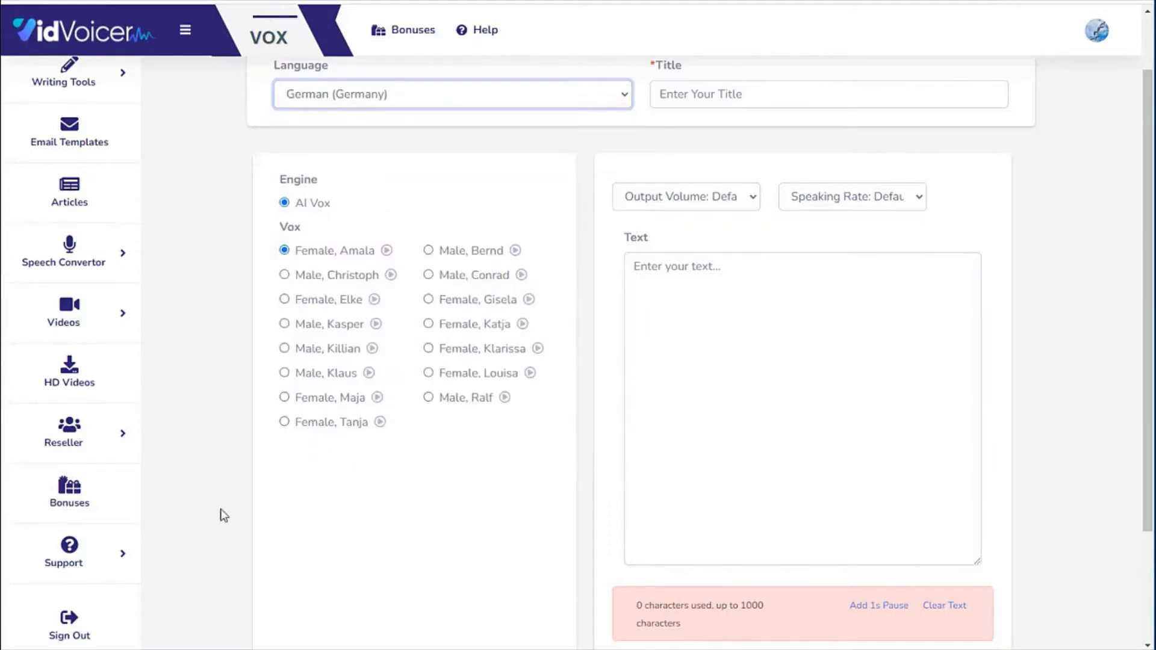
Switch to the text editor and copy the entire text of weight loss article 1.txt
{"action": "left_click", "coordinate": [86, 638]}
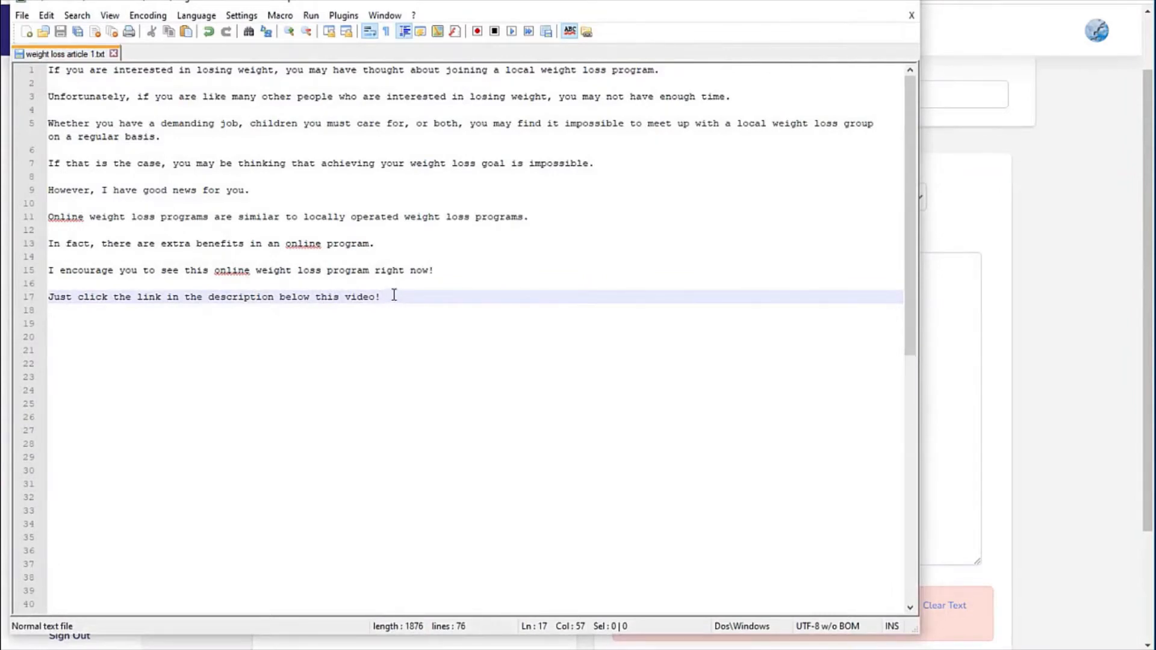
{"action": "key", "text": "ctrl+a"}
{"action": "key", "text": "ctrl+c"}
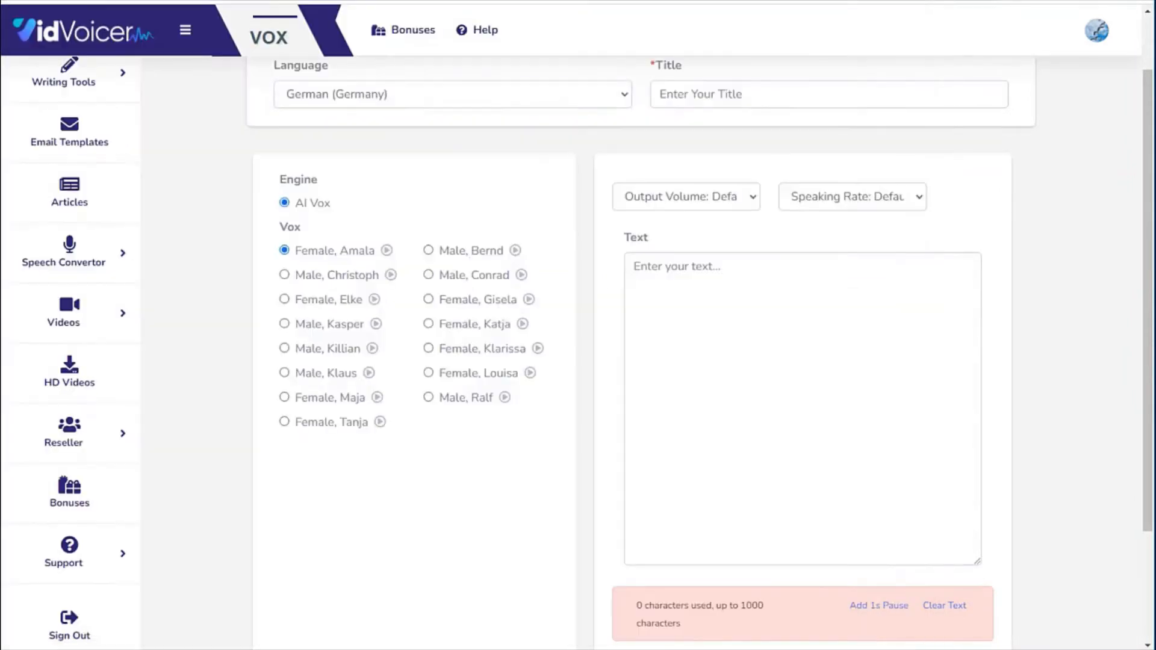
Switch to Google Translate in the browser and translate the copied weight loss article from English to German
{"action": "key", "text": "alt+Tab"}
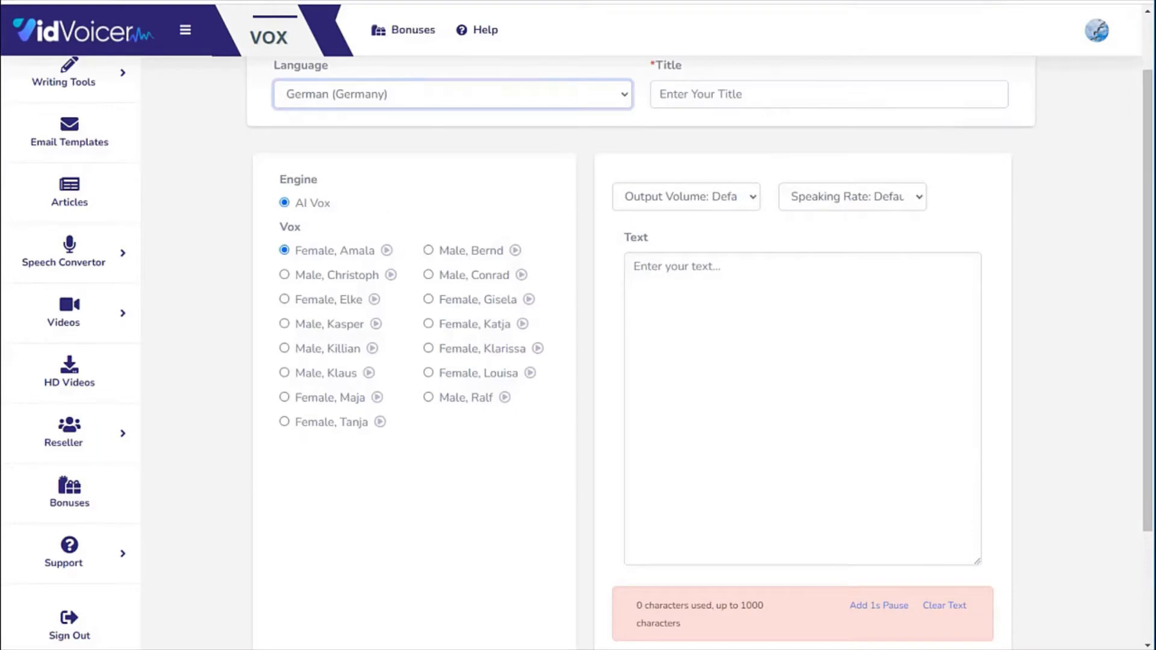
{"action": "left_click", "coordinate": [259, 2]}
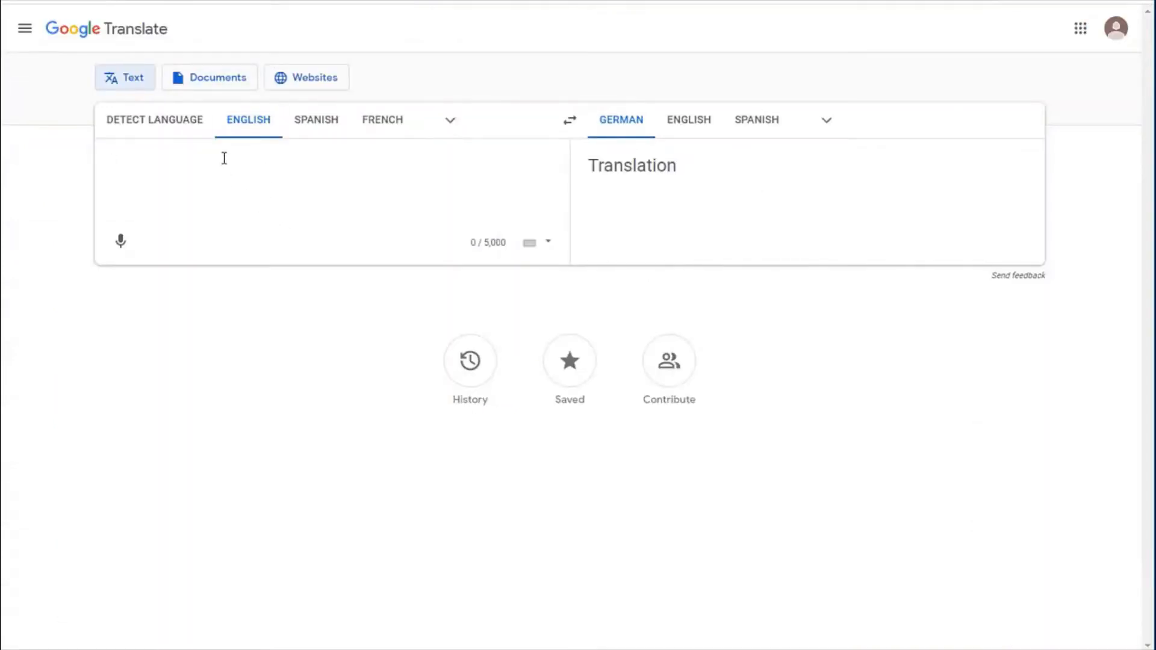
{"action": "key", "text": "ctrl+v"}
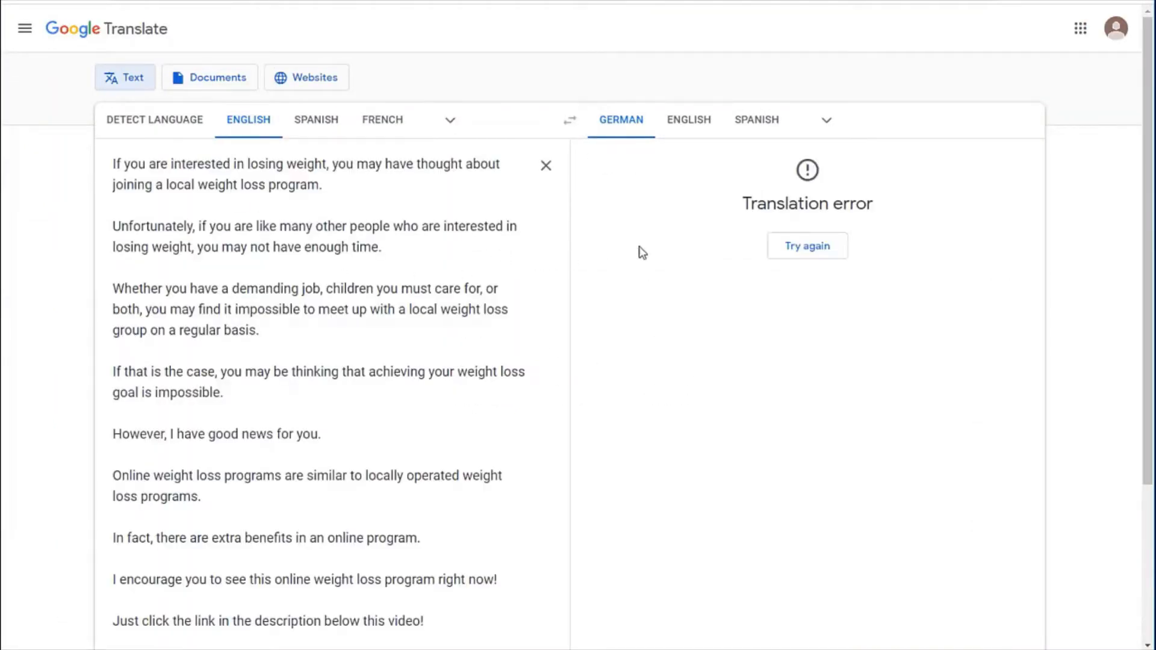
{"action": "left_click", "coordinate": [807, 246]}
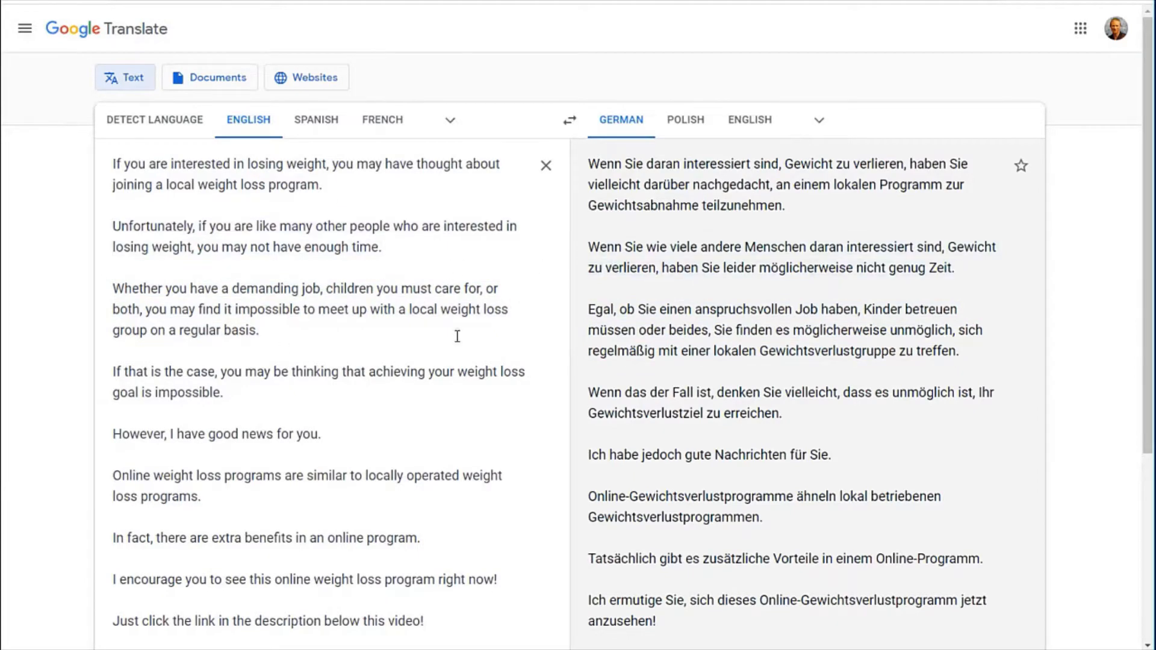
Copy the German translation and paste it into the Text field of the VidVoicer Vox form
{"action": "scroll", "coordinate": [444, 365], "scroll_direction": "down", "scroll_amount": 2}
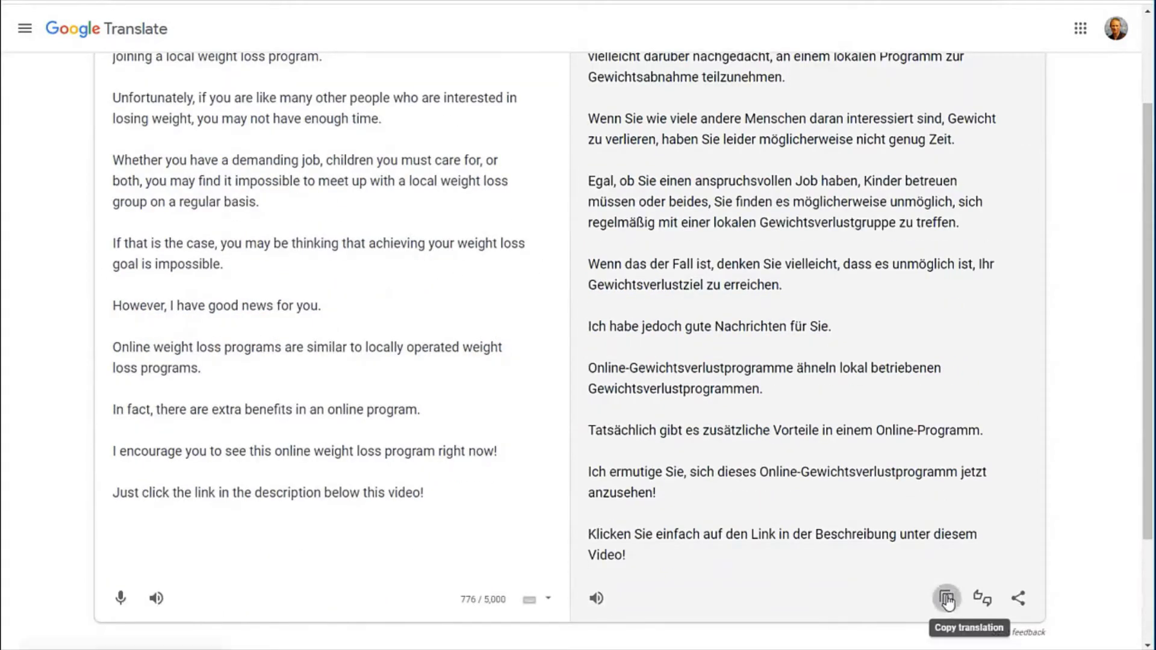
{"action": "left_click", "coordinate": [947, 598]}
{"action": "left_click", "coordinate": [161, 3]}
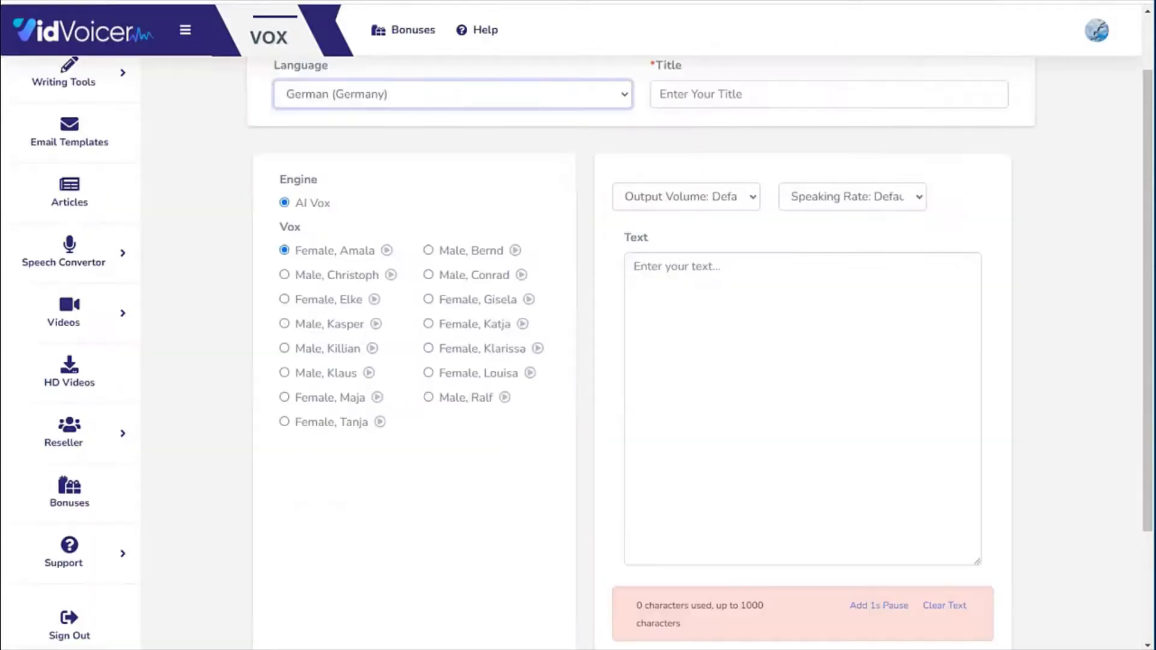
{"action": "left_click", "coordinate": [641, 275]}
{"action": "key", "text": "ctrl+v"}
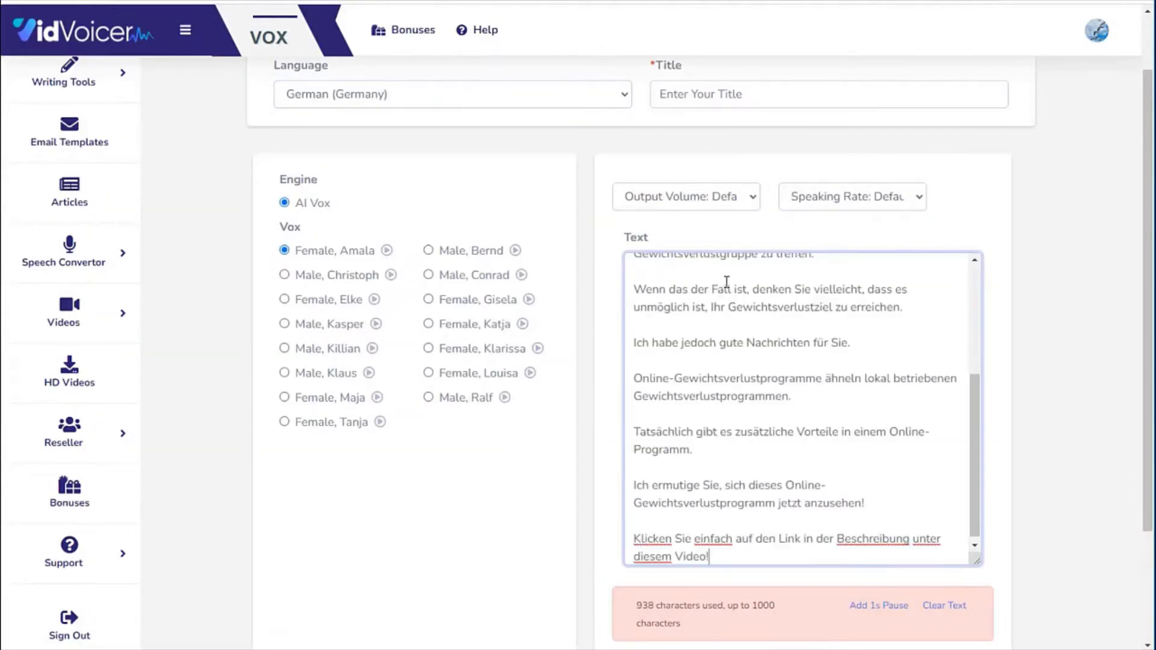
{"action": "left_click_drag", "start_coordinate": [973, 442], "coordinate": [965, 490]}
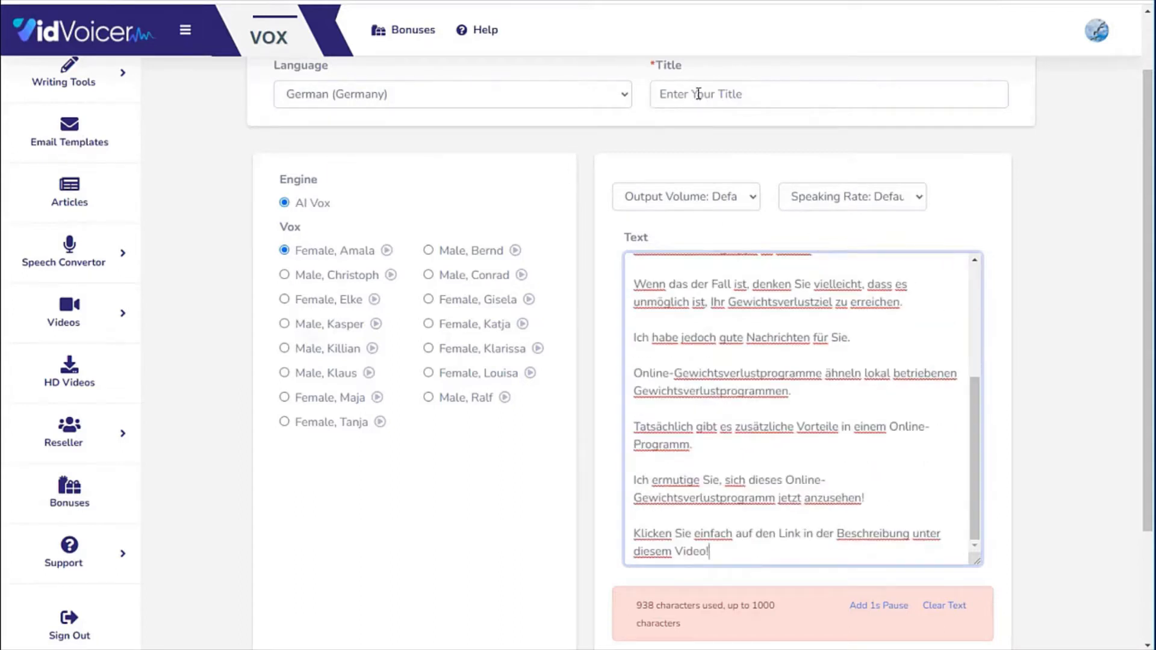
Title the Vox "German weight loss" and generate it
{"action": "left_click", "coordinate": [724, 94]}
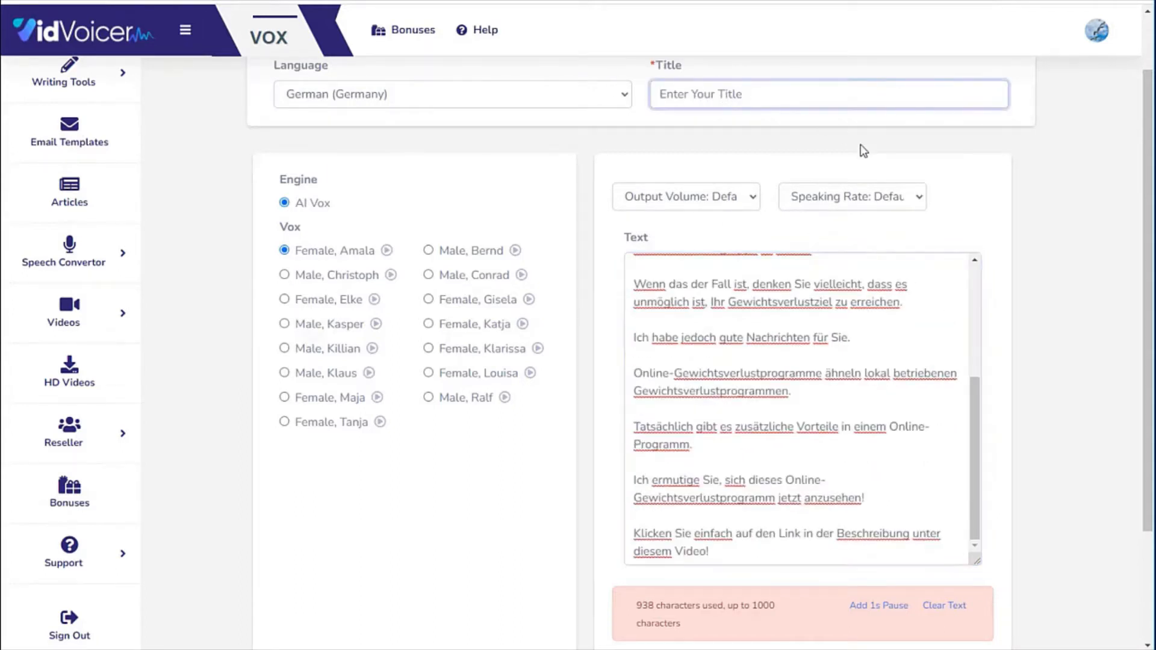
{"action": "type", "text": "German weight loss"}
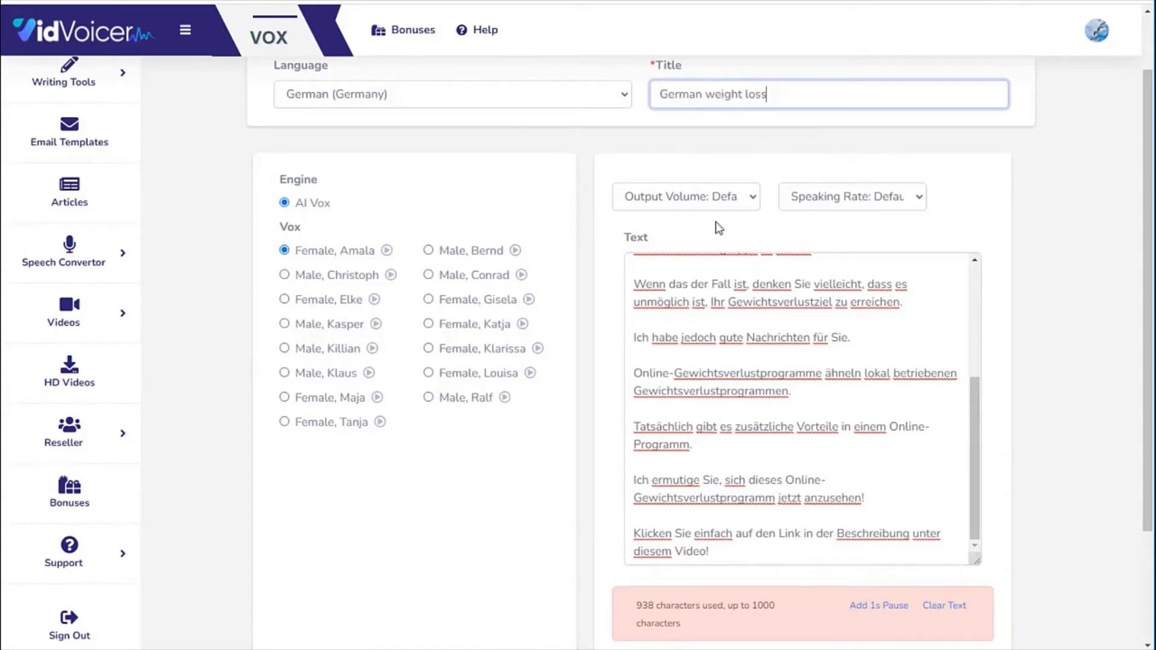
{"action": "scroll", "coordinate": [719, 229], "scroll_direction": "down", "scroll_amount": 3}
{"action": "left_click", "coordinate": [924, 538]}
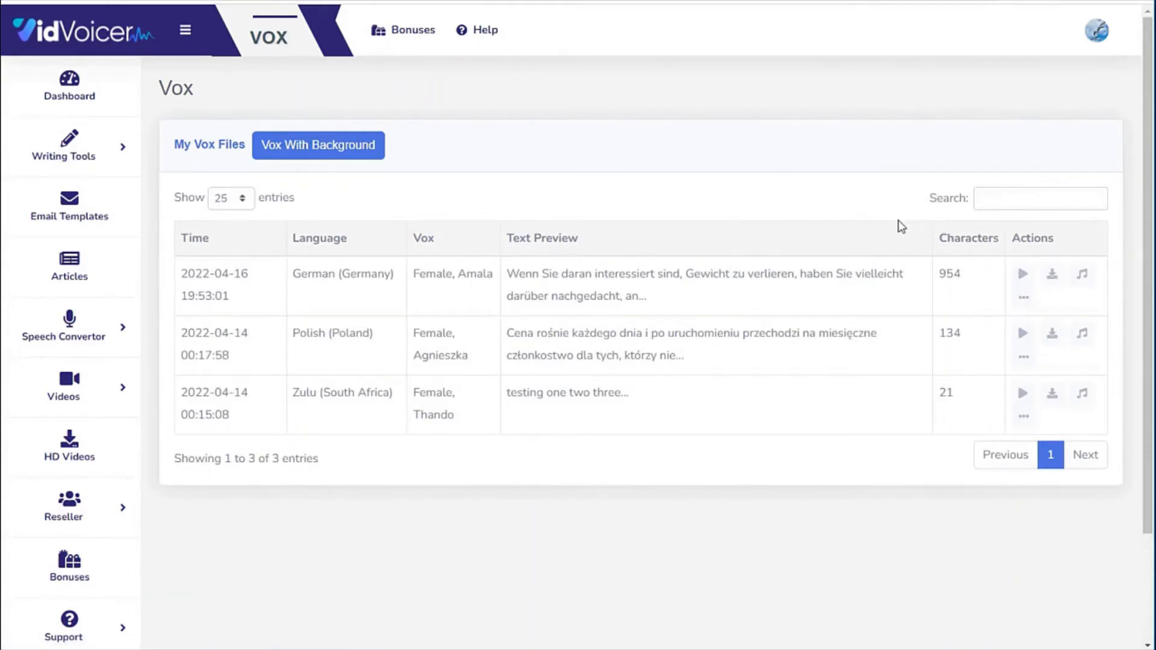
Play back the generated German Vox to check the voice, and close the player
{"action": "left_click", "coordinate": [1024, 279]}
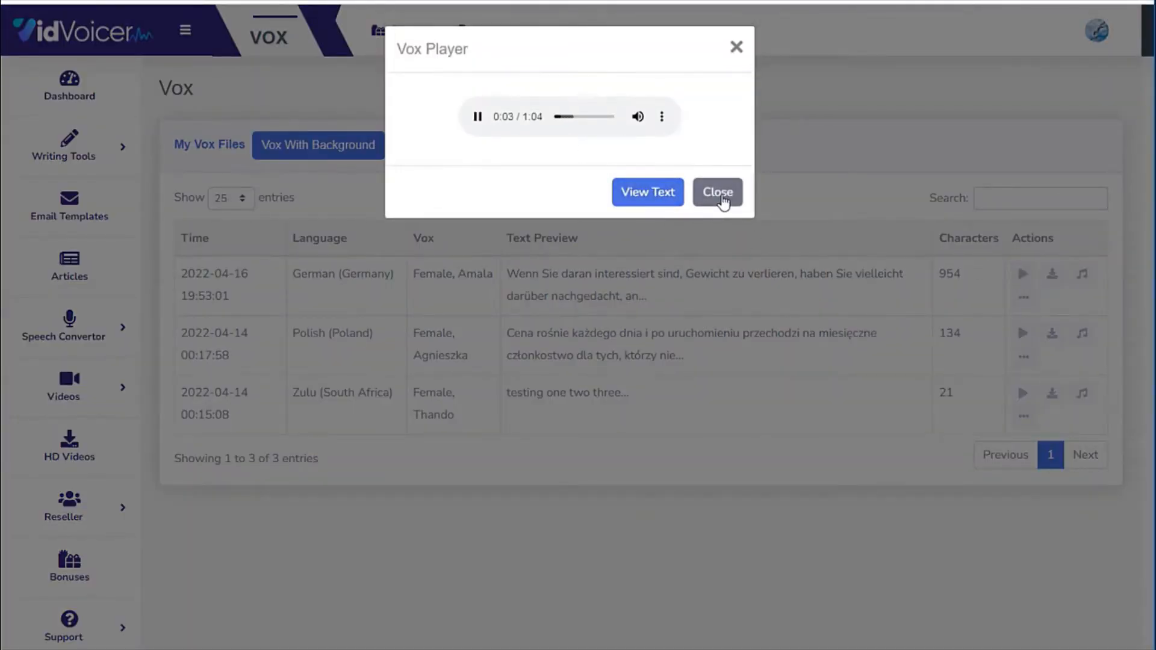
{"action": "left_click", "coordinate": [723, 200]}
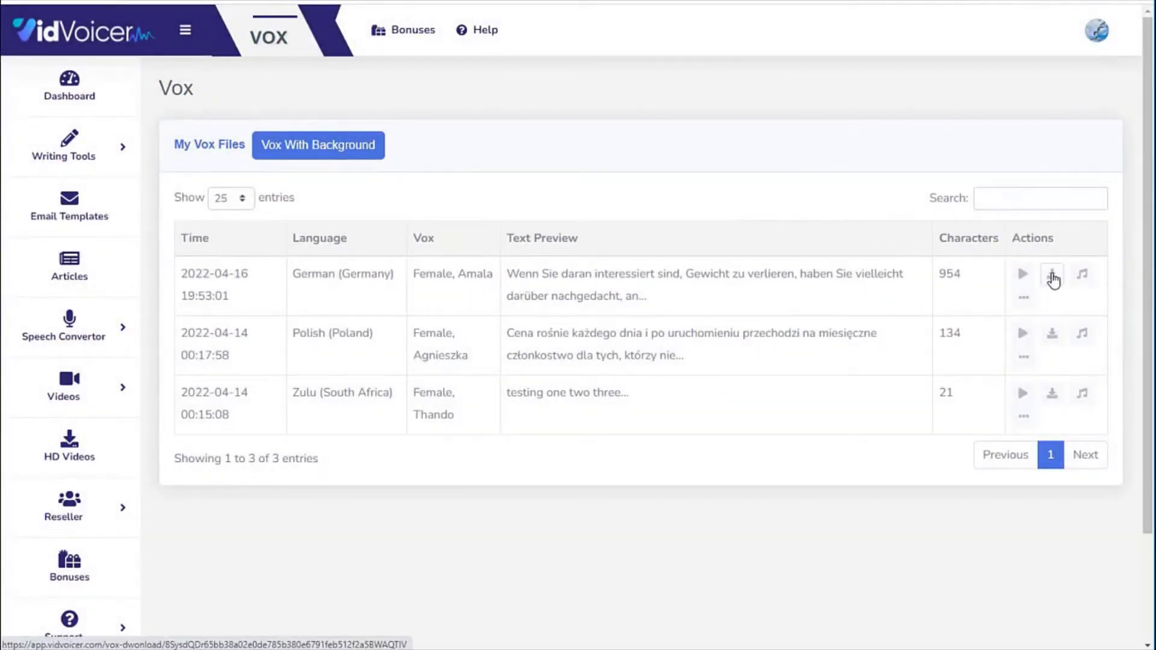
Examine the Vox with Background options for the German Vox, including background music, volumes and the voice file list, and close the dialog
{"action": "left_click", "coordinate": [1082, 274]}
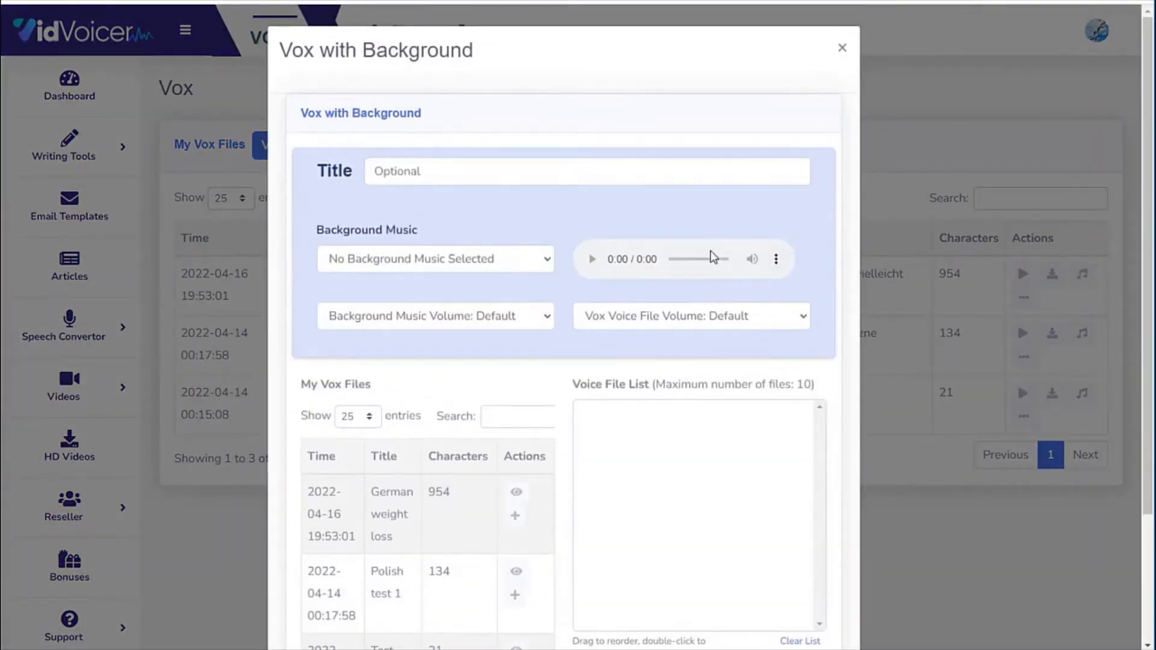
{"action": "scroll", "coordinate": [708, 258], "scroll_direction": "down", "scroll_amount": 3}
{"action": "scroll", "coordinate": [735, 317], "scroll_direction": "up", "scroll_amount": 2}
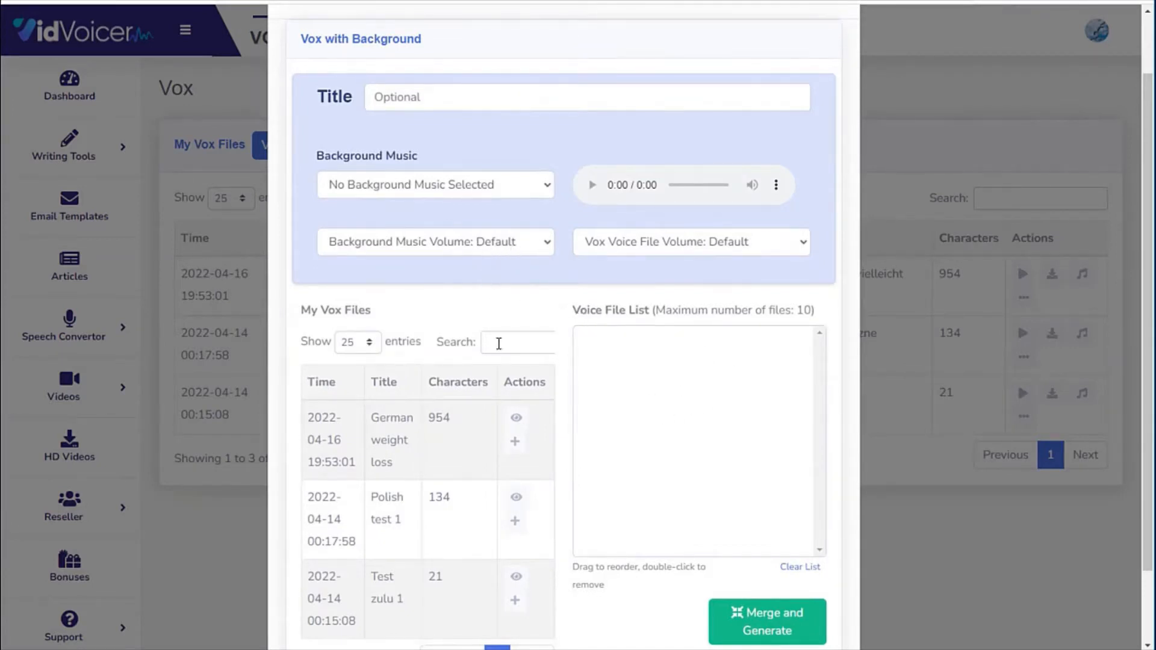
{"action": "scroll", "coordinate": [498, 343], "scroll_direction": "down", "scroll_amount": 2}
{"action": "scroll", "coordinate": [609, 397], "scroll_direction": "up", "scroll_amount": 2}
{"action": "scroll", "coordinate": [583, 402], "scroll_direction": "down", "scroll_amount": 3}
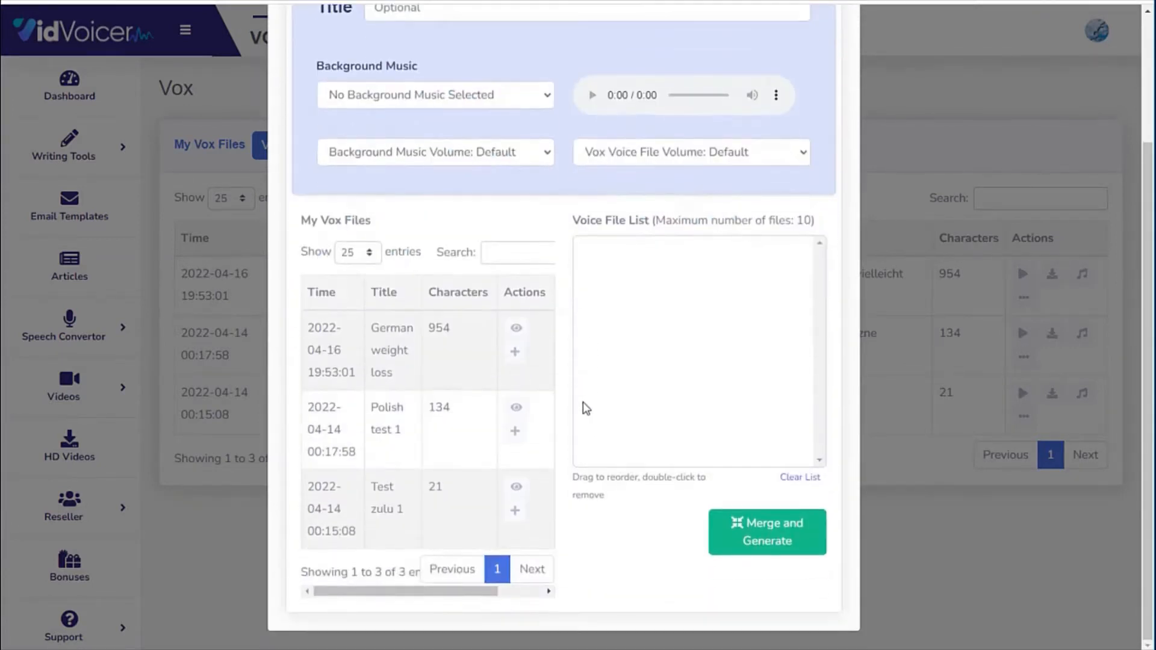
{"action": "scroll", "coordinate": [583, 402], "scroll_direction": "up", "scroll_amount": 3}
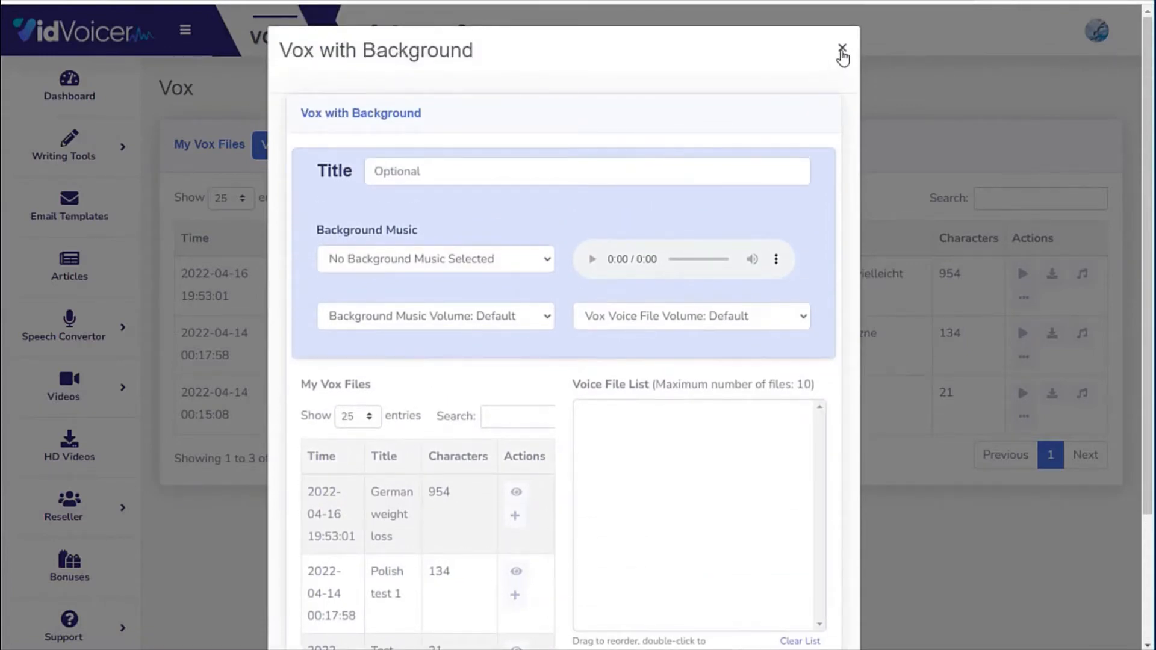
{"action": "left_click", "coordinate": [842, 49]}
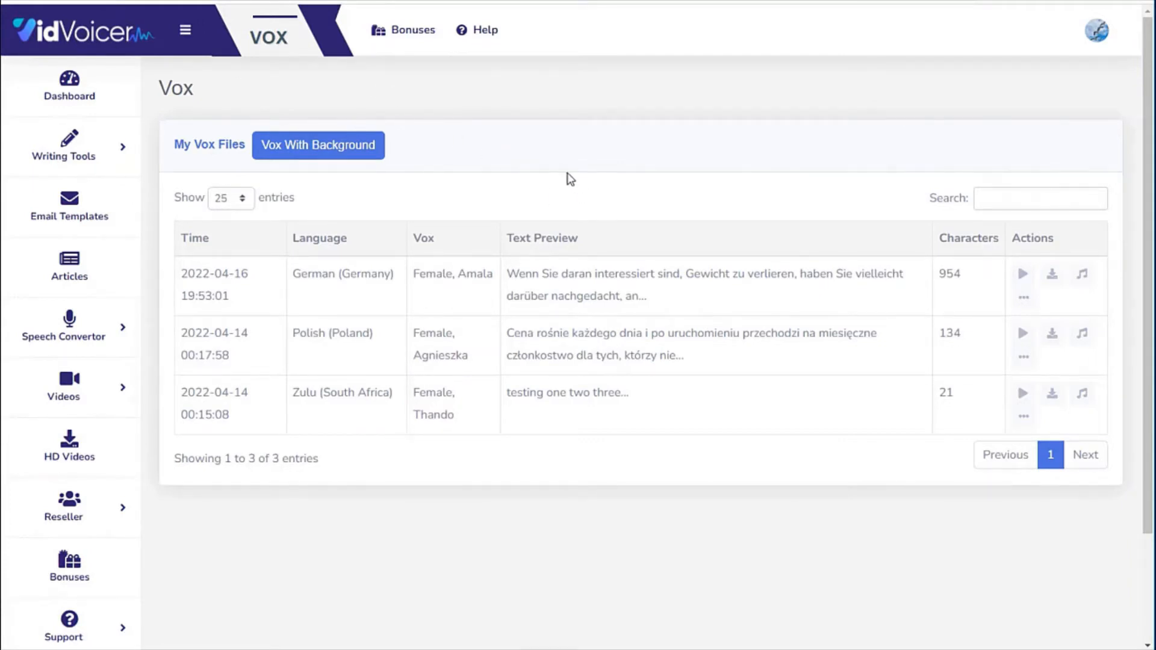
{"action": "scroll", "coordinate": [542, 216], "scroll_direction": "down", "scroll_amount": 2}
{"action": "scroll", "coordinate": [541, 235], "scroll_direction": "down", "scroll_amount": 1}
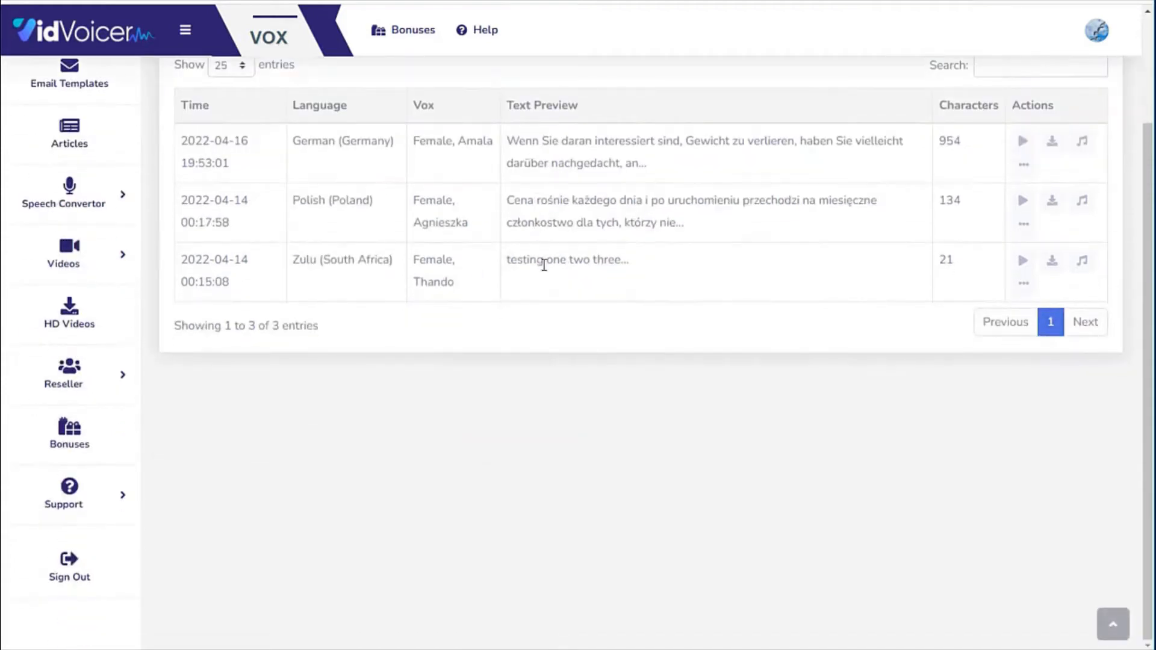
{"action": "scroll", "coordinate": [542, 277], "scroll_direction": "up", "scroll_amount": 3}
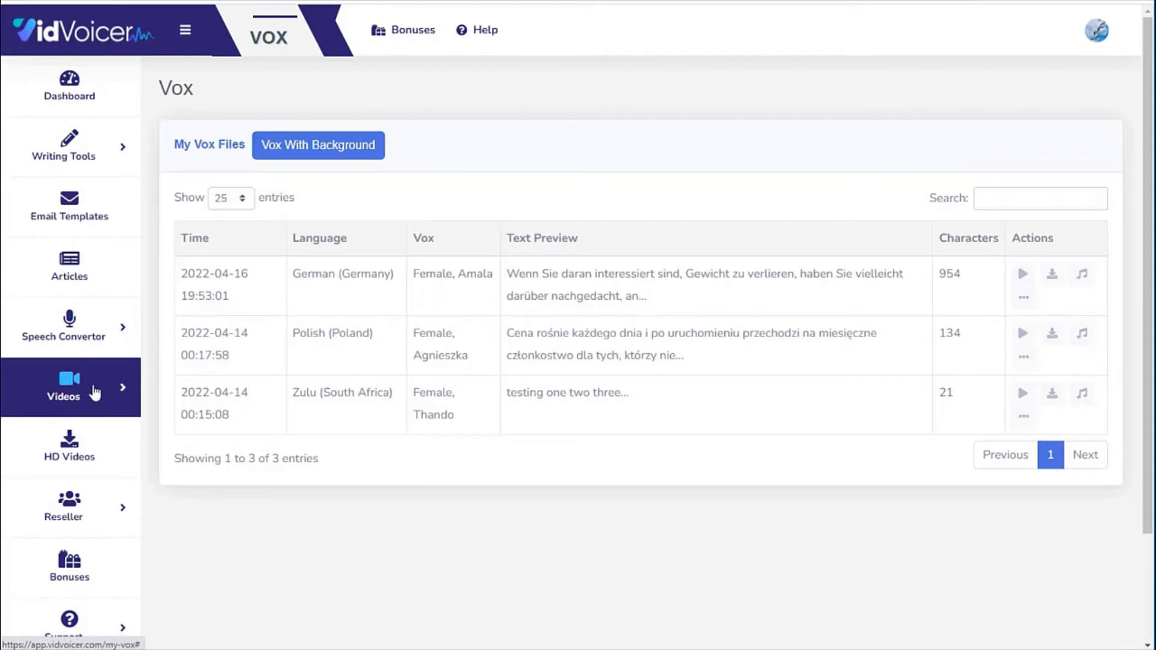
Start creating an image slideshow video and search for 20 images with the keyword "weight loss"
{"action": "left_click", "coordinate": [113, 391]}
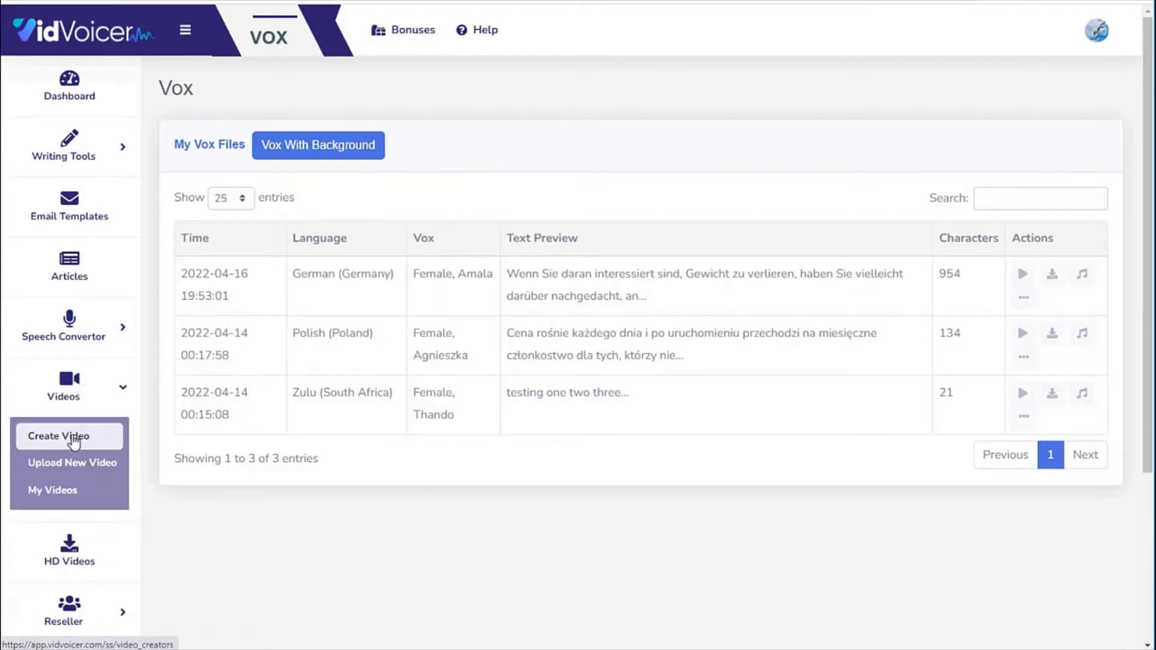
{"action": "left_click", "coordinate": [73, 441]}
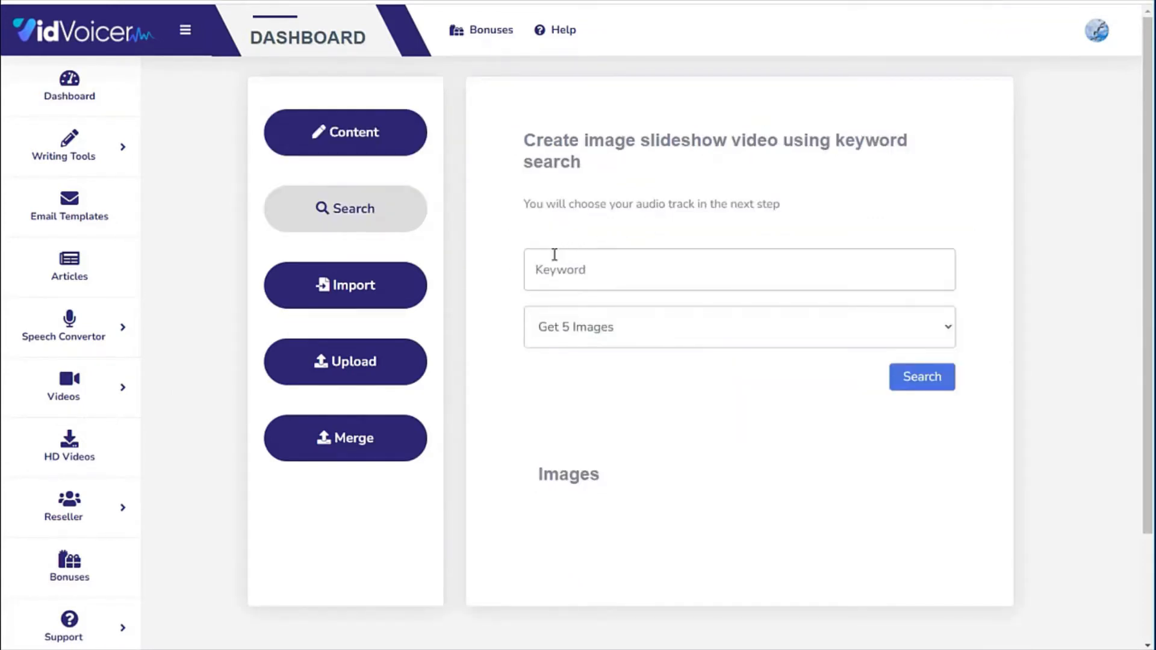
{"action": "scroll", "coordinate": [503, 279], "scroll_direction": "down", "scroll_amount": 3}
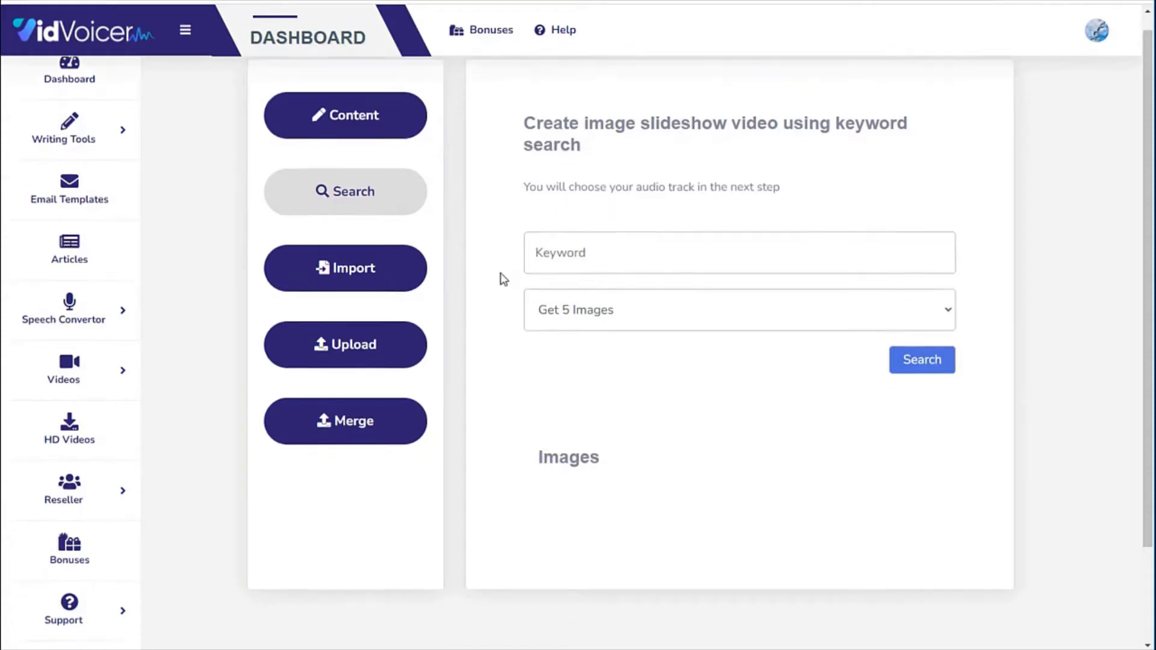
{"action": "scroll", "coordinate": [504, 283], "scroll_direction": "up", "scroll_amount": 3}
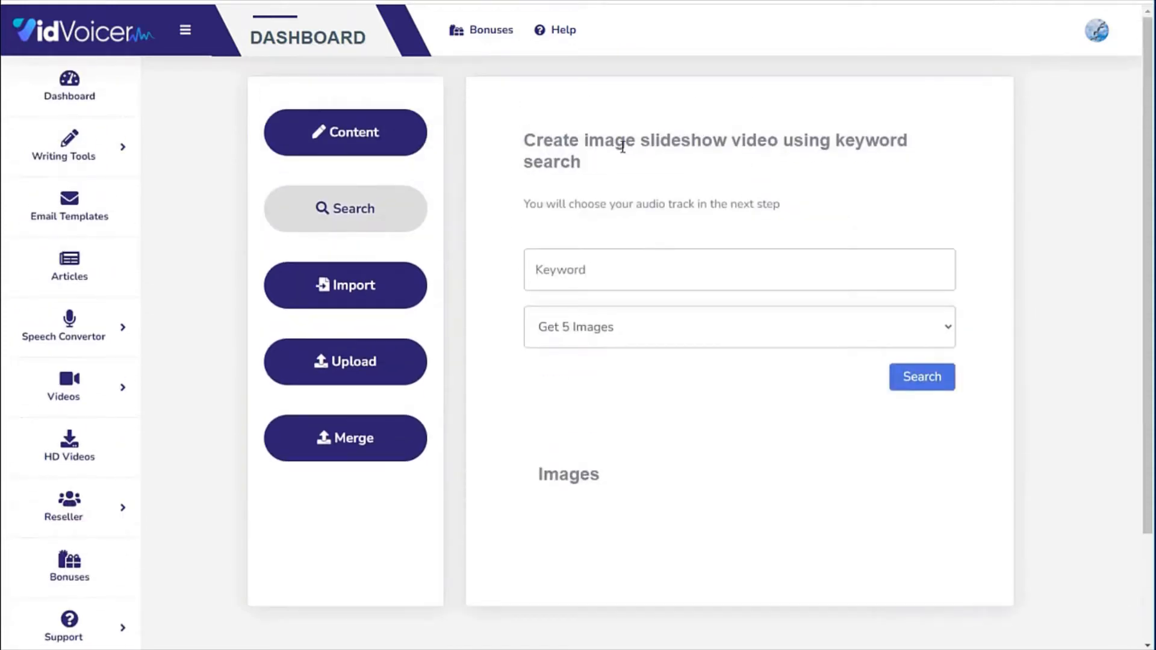
{"action": "left_click", "coordinate": [570, 270]}
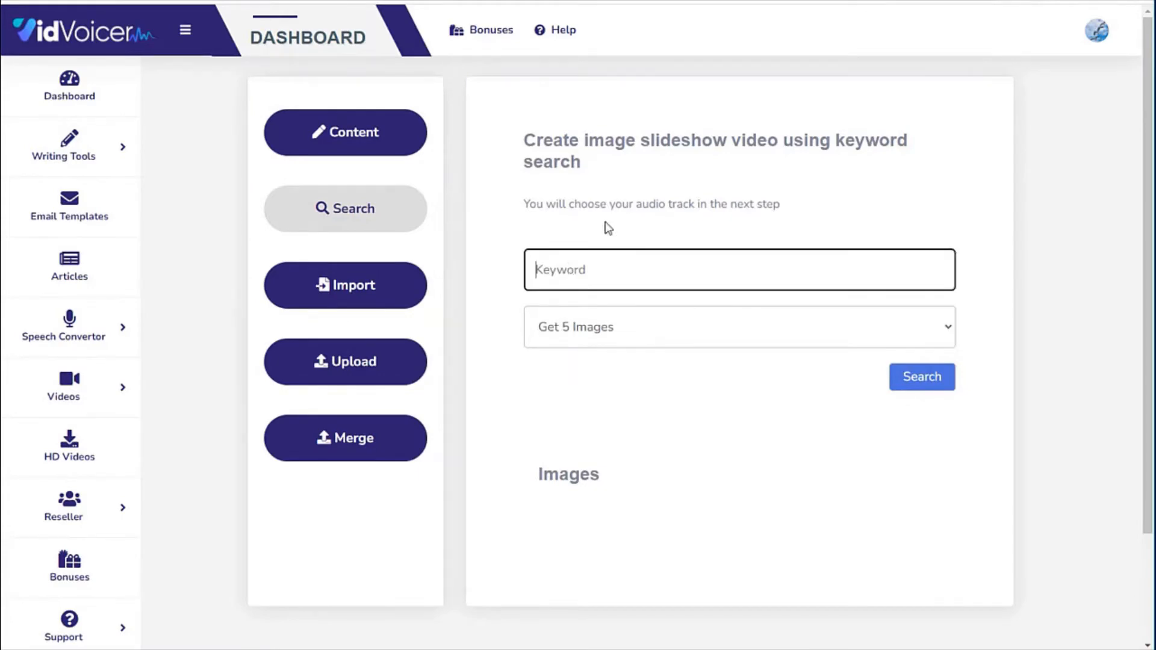
{"action": "type", "text": "weight loss"}
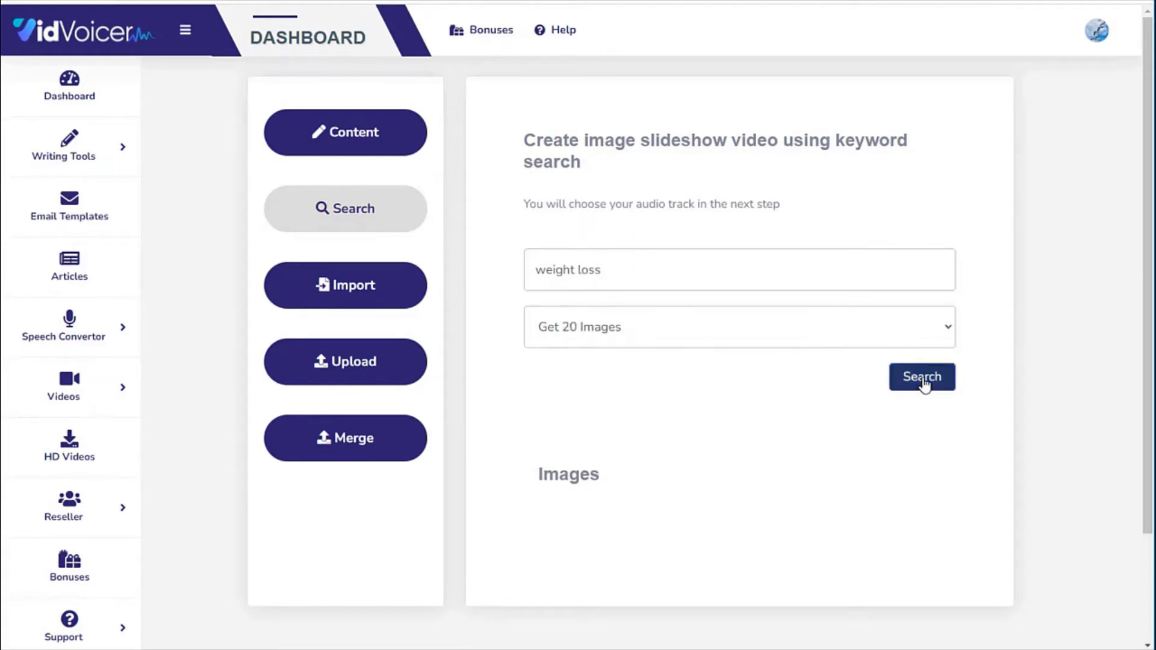
{"action": "left_click", "coordinate": [924, 385]}
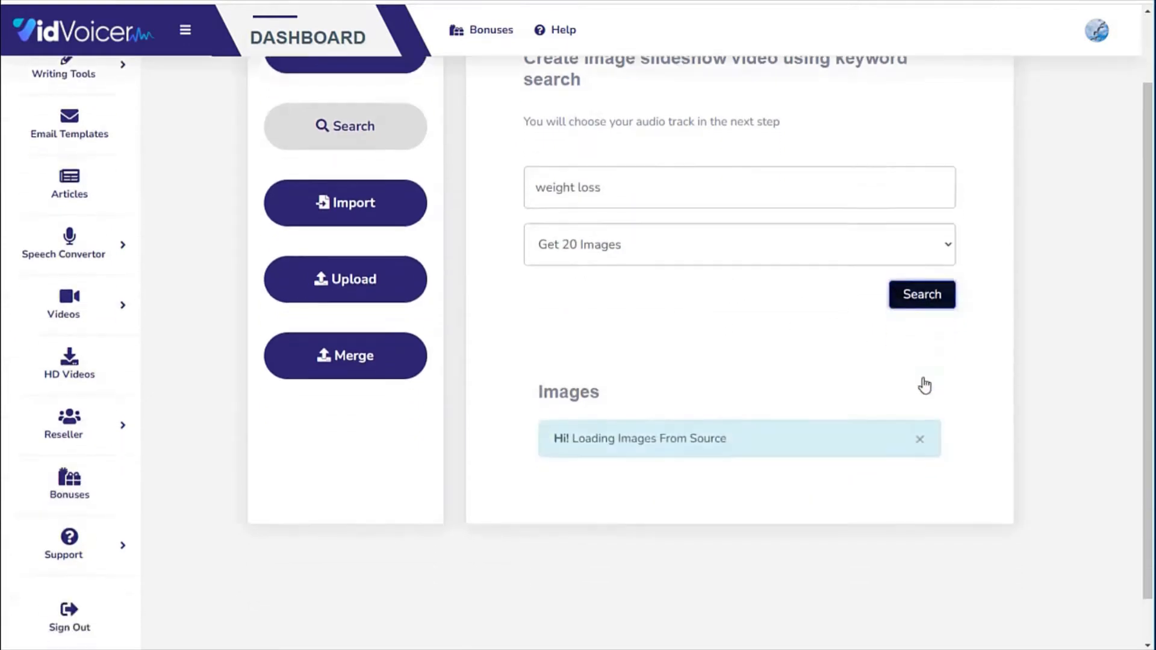
Remove the oversized jeans image with the scale, the basketball player and the red fruit wrapped in blue tape from the image results
{"action": "scroll", "coordinate": [924, 385], "scroll_direction": "down", "scroll_amount": 5}
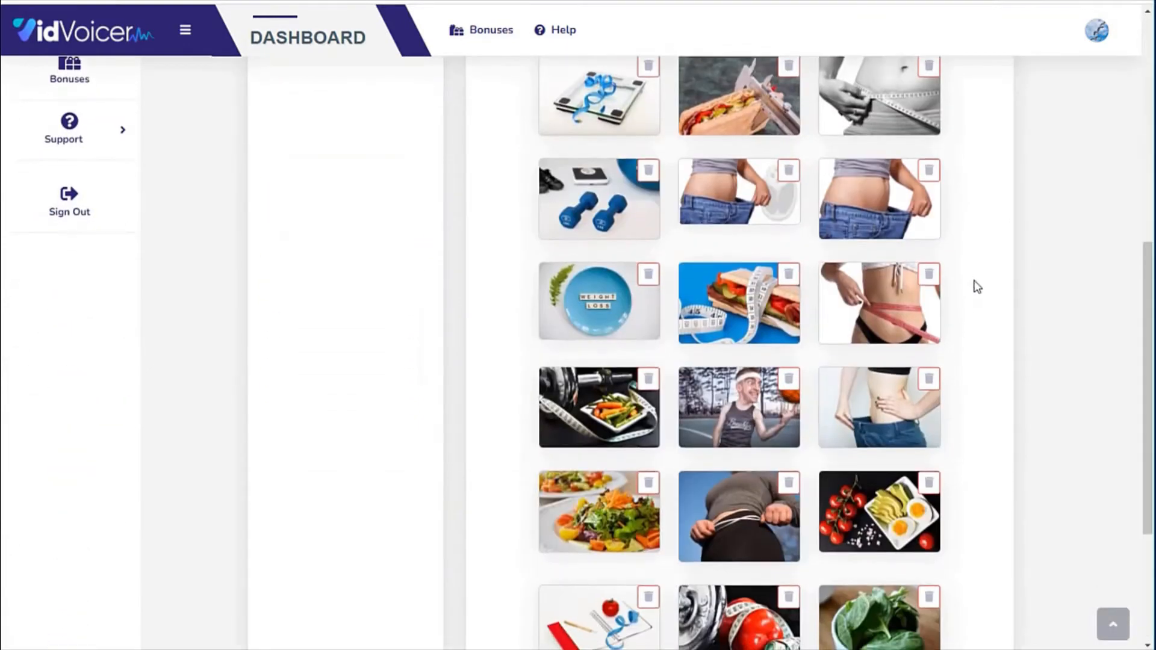
{"action": "scroll", "coordinate": [976, 287], "scroll_direction": "up", "scroll_amount": 4}
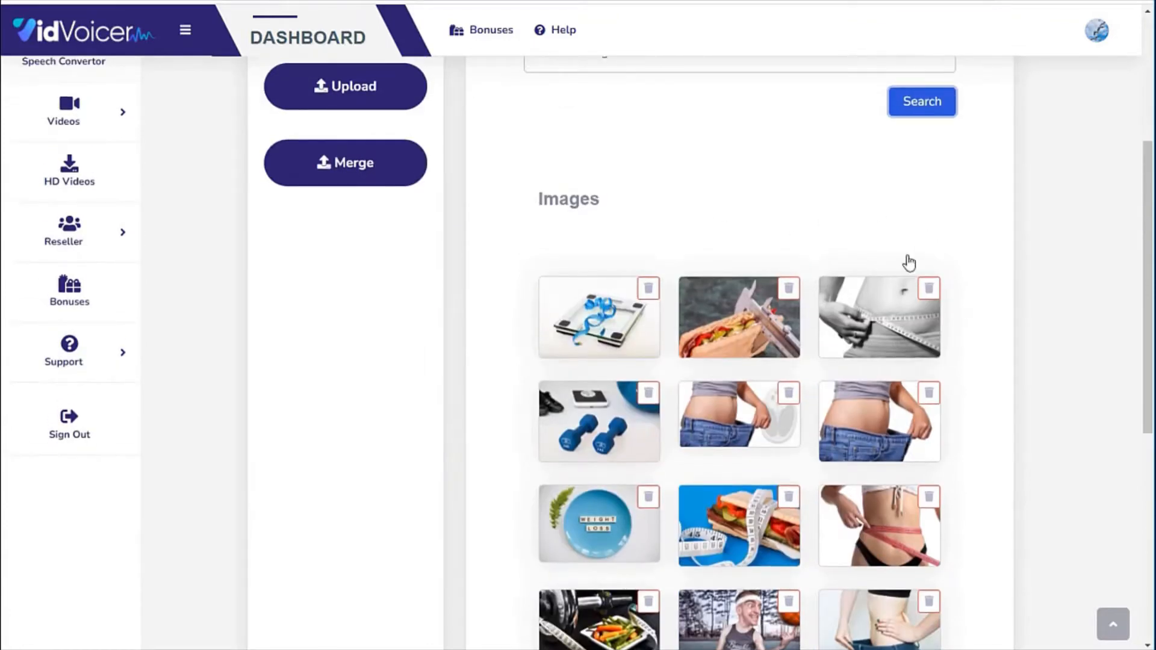
{"action": "scroll", "coordinate": [969, 339], "scroll_direction": "down", "scroll_amount": 1}
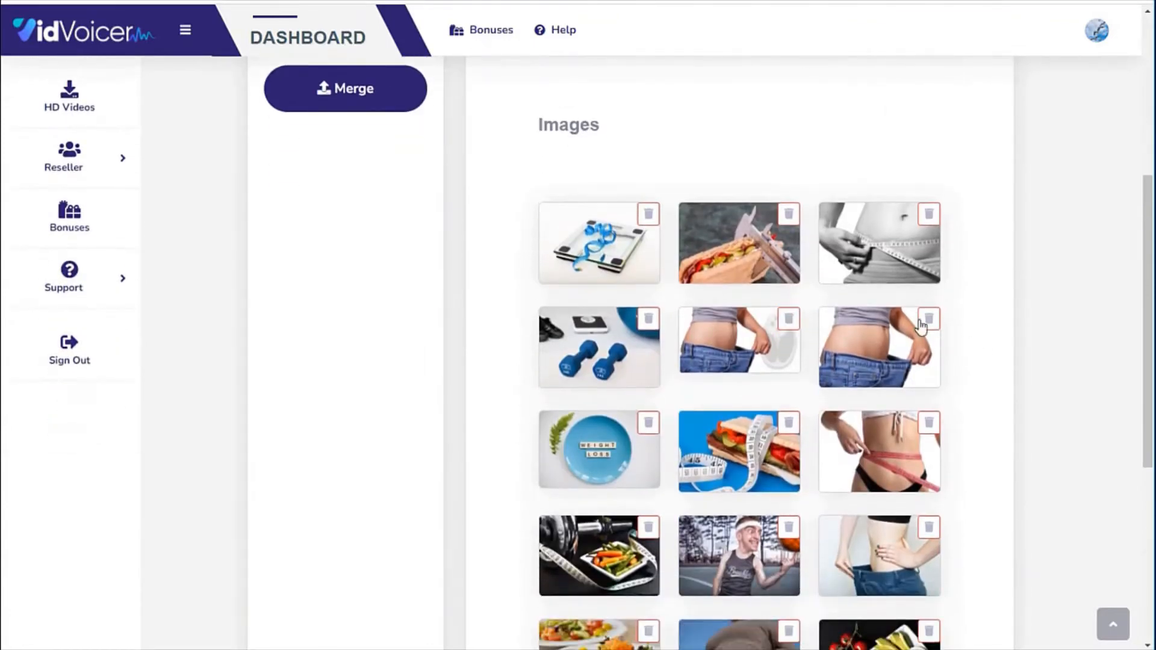
{"action": "left_click", "coordinate": [920, 322]}
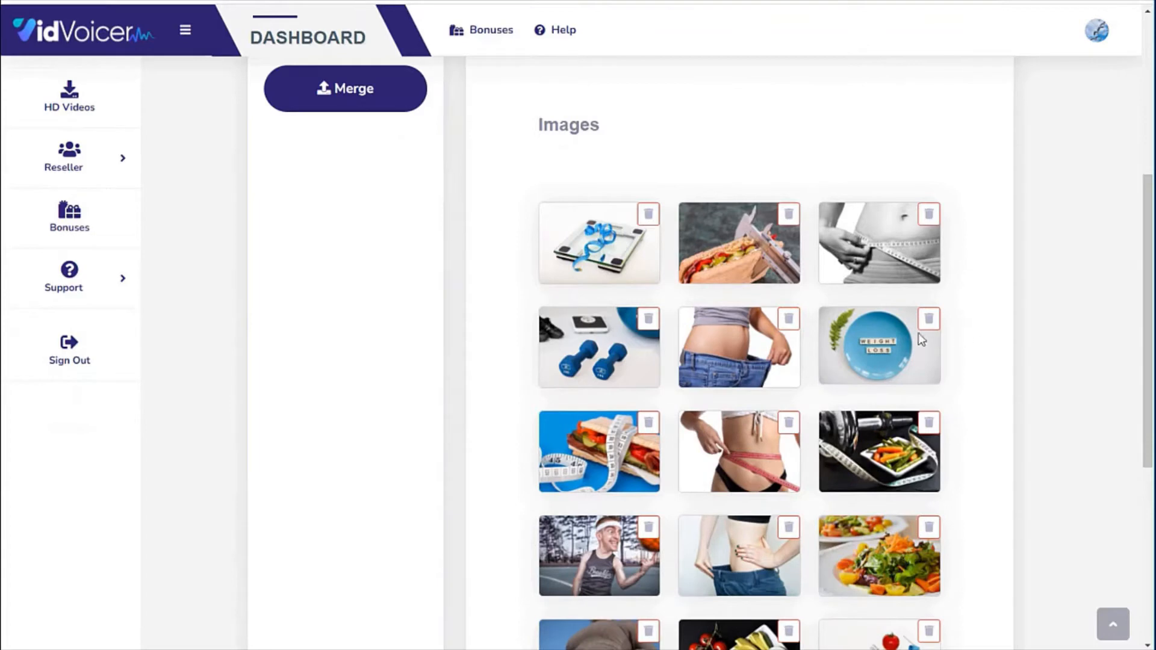
{"action": "scroll", "coordinate": [939, 345], "scroll_direction": "down", "scroll_amount": 3}
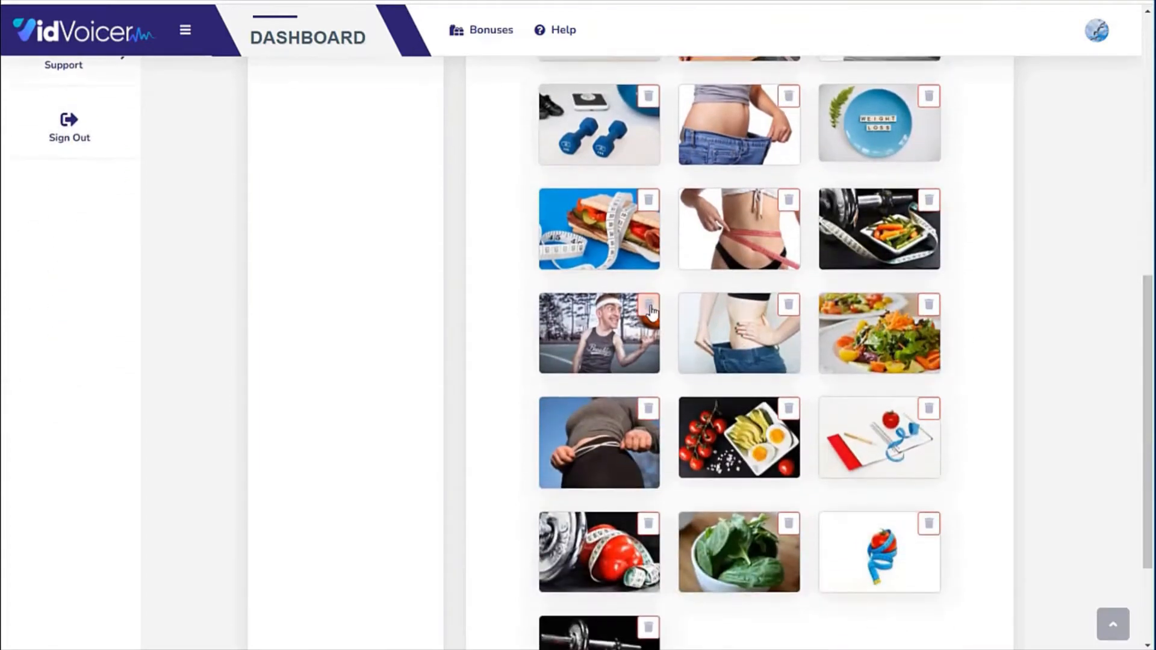
{"action": "left_click", "coordinate": [650, 307]}
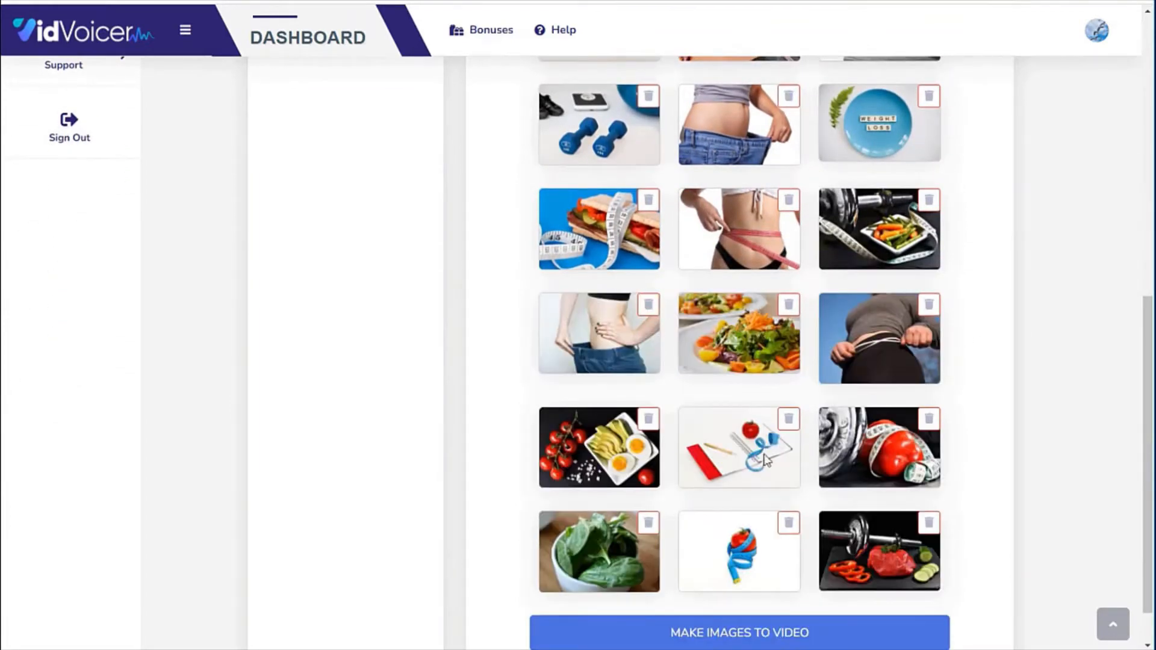
{"action": "left_click", "coordinate": [788, 523]}
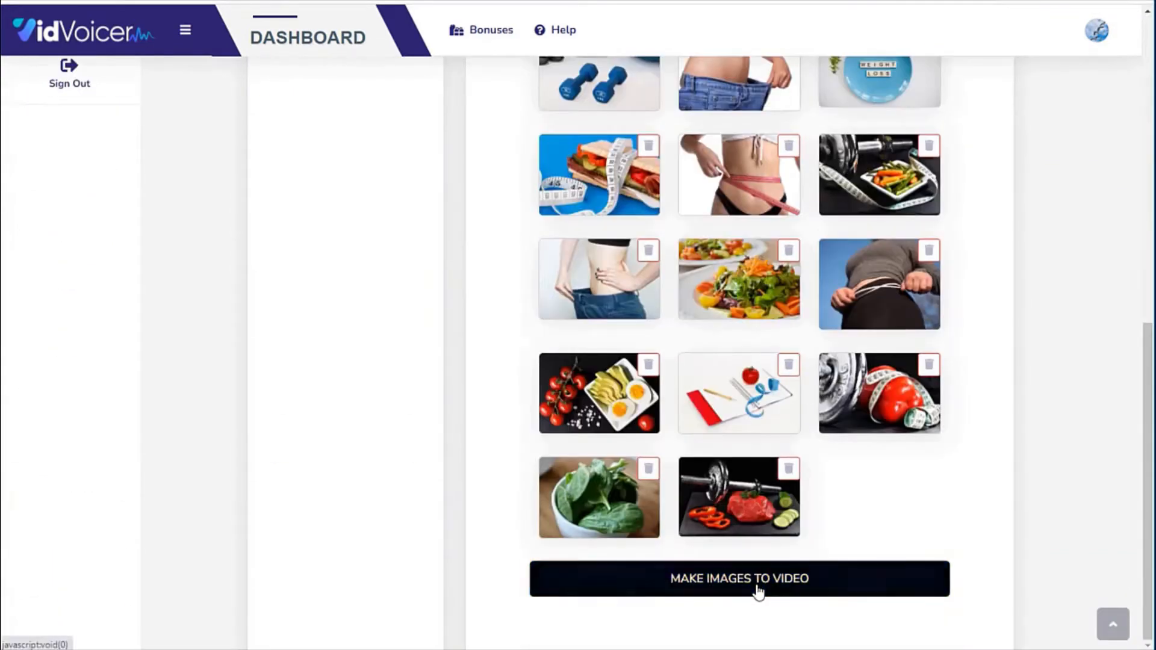
Make the remaining images into a video titled "German weight loss promo" with HD 720p (1280 x 720) resolution
{"action": "left_click", "coordinate": [757, 580]}
{"action": "left_click", "coordinate": [409, 109]}
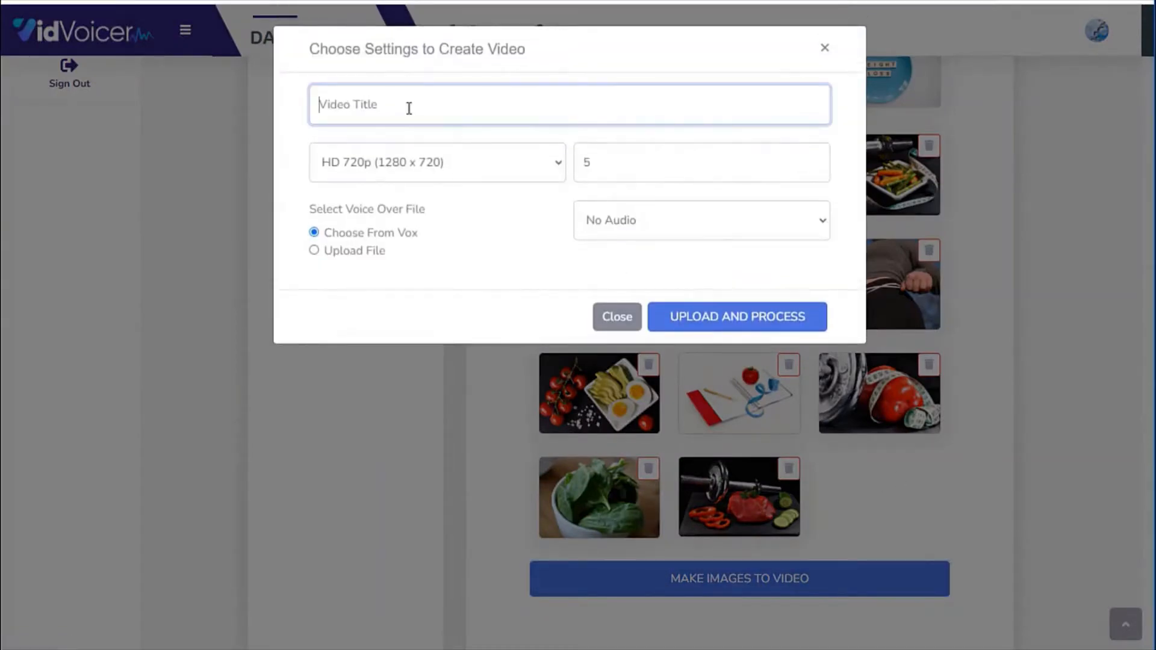
{"action": "type", "text": "German weight loss promo"}
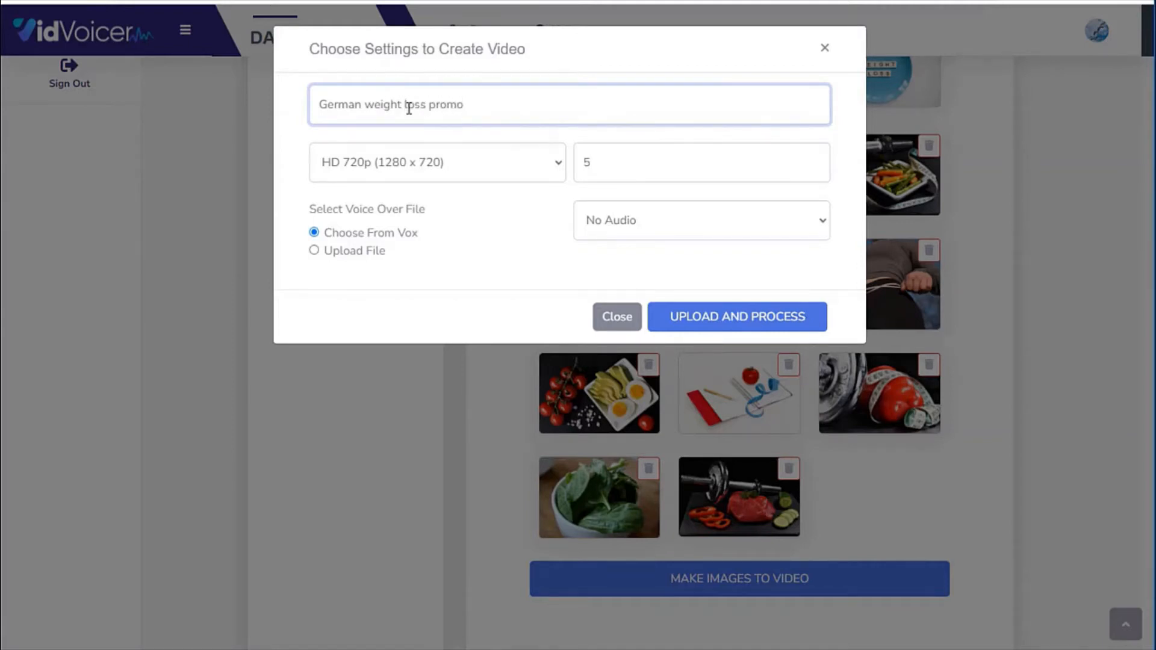
{"action": "left_click", "coordinate": [480, 163]}
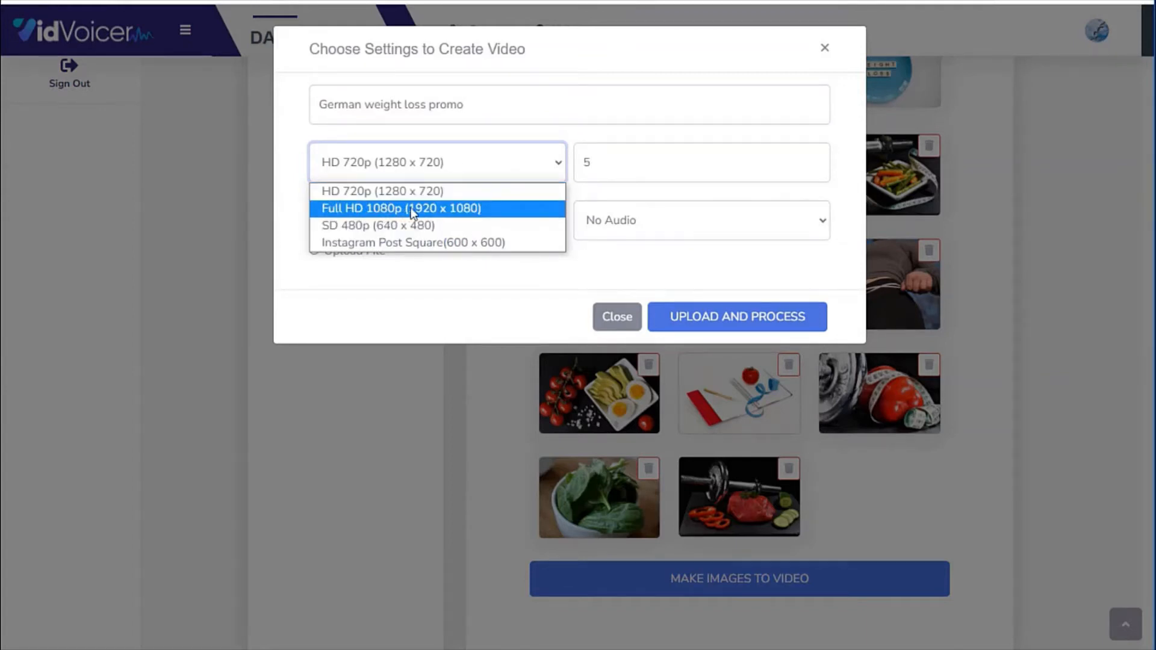
{"action": "left_click", "coordinate": [434, 167]}
{"action": "left_click", "coordinate": [381, 165]}
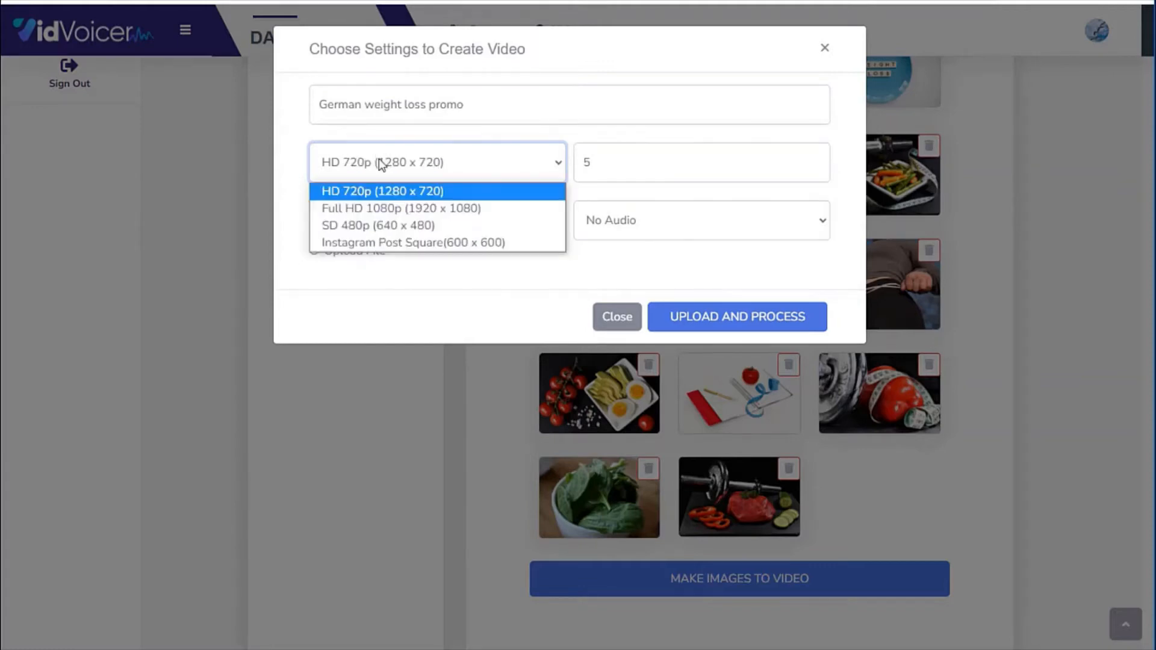
{"action": "left_click", "coordinate": [387, 167]}
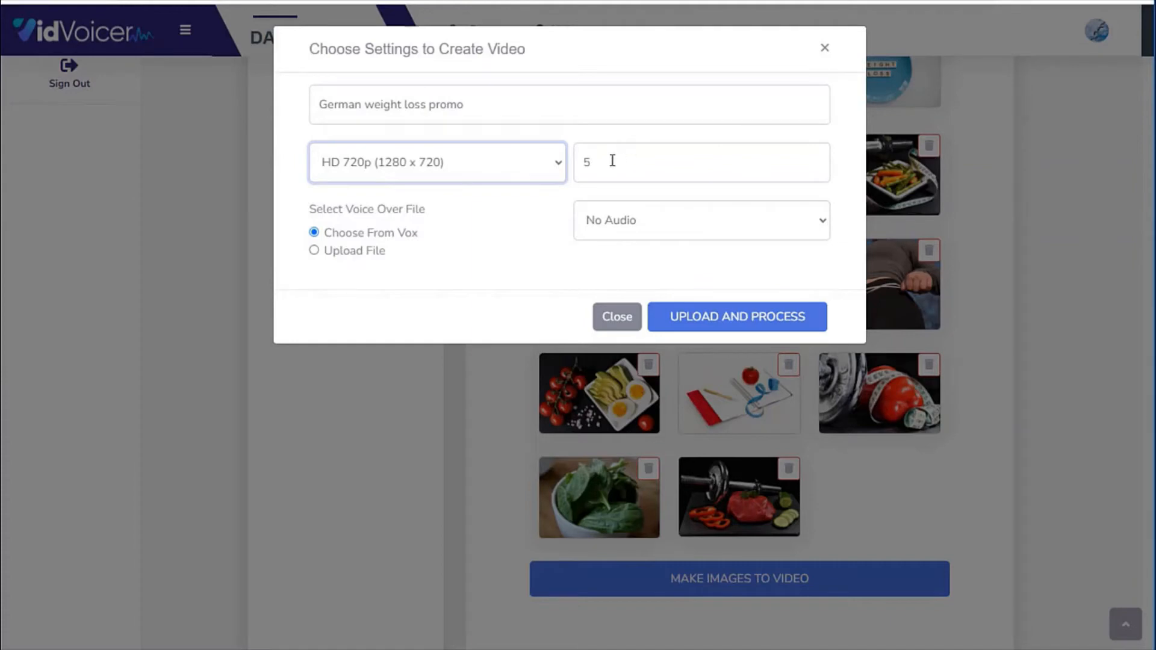
{"action": "double_click", "coordinate": [589, 161]}
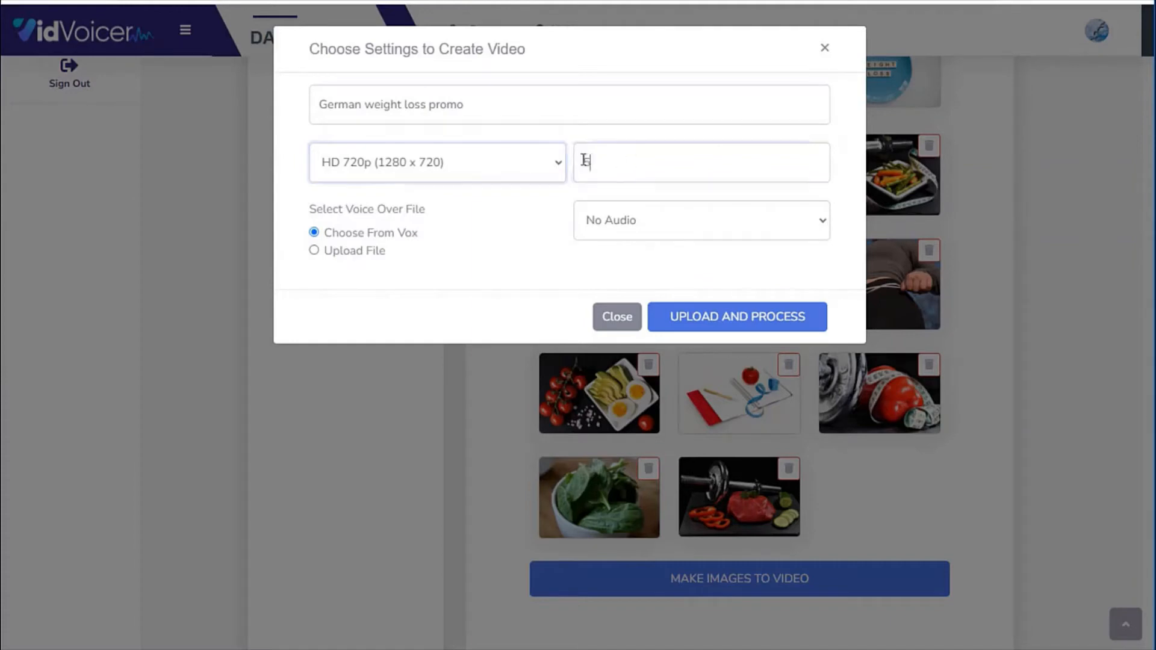
{"action": "left_click", "coordinate": [620, 161]}
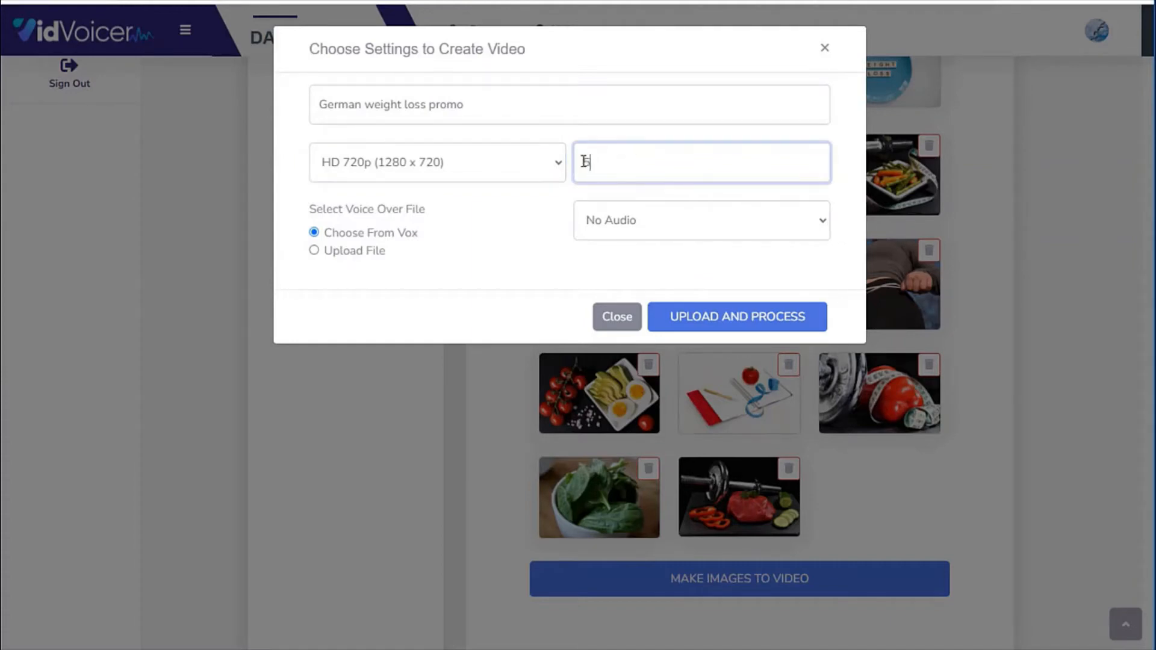
Choose the German weight loss Vox as the voice-over, and upload and process the video
{"action": "left_click", "coordinate": [637, 221]}
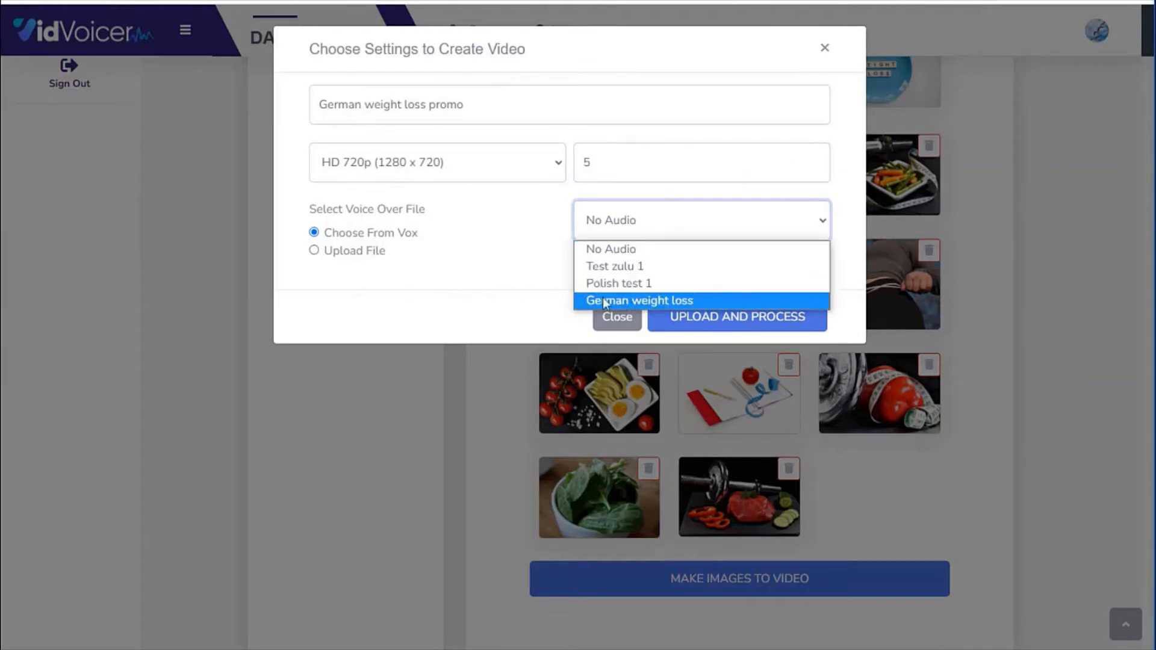
{"action": "left_click", "coordinate": [623, 300]}
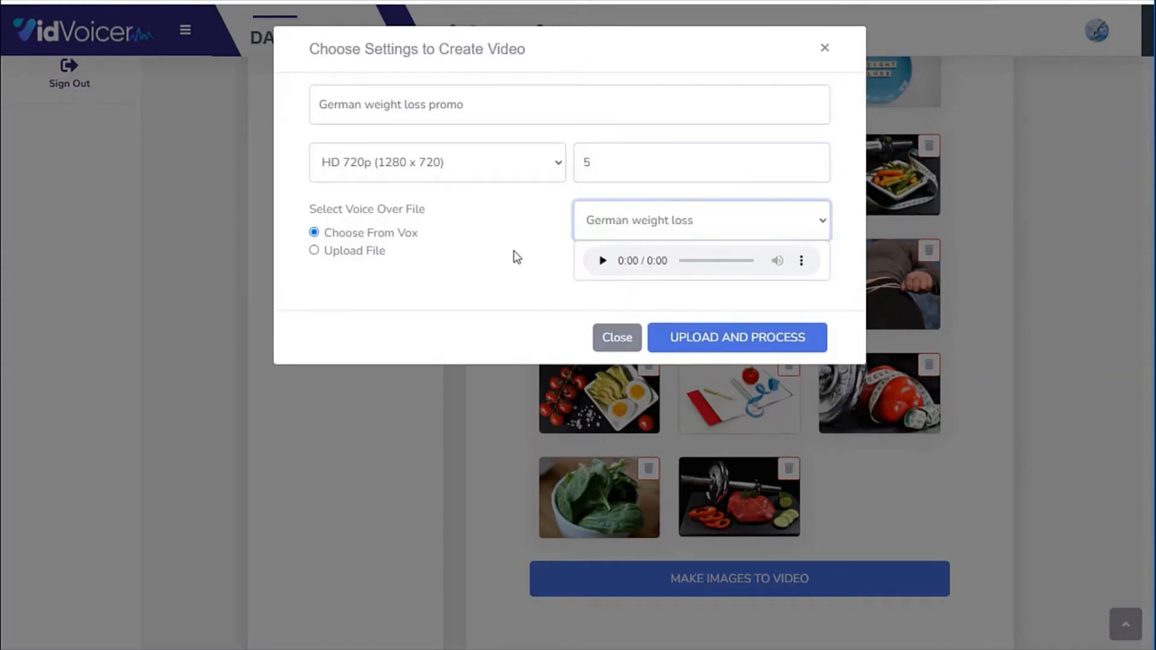
{"action": "left_click", "coordinate": [730, 339]}
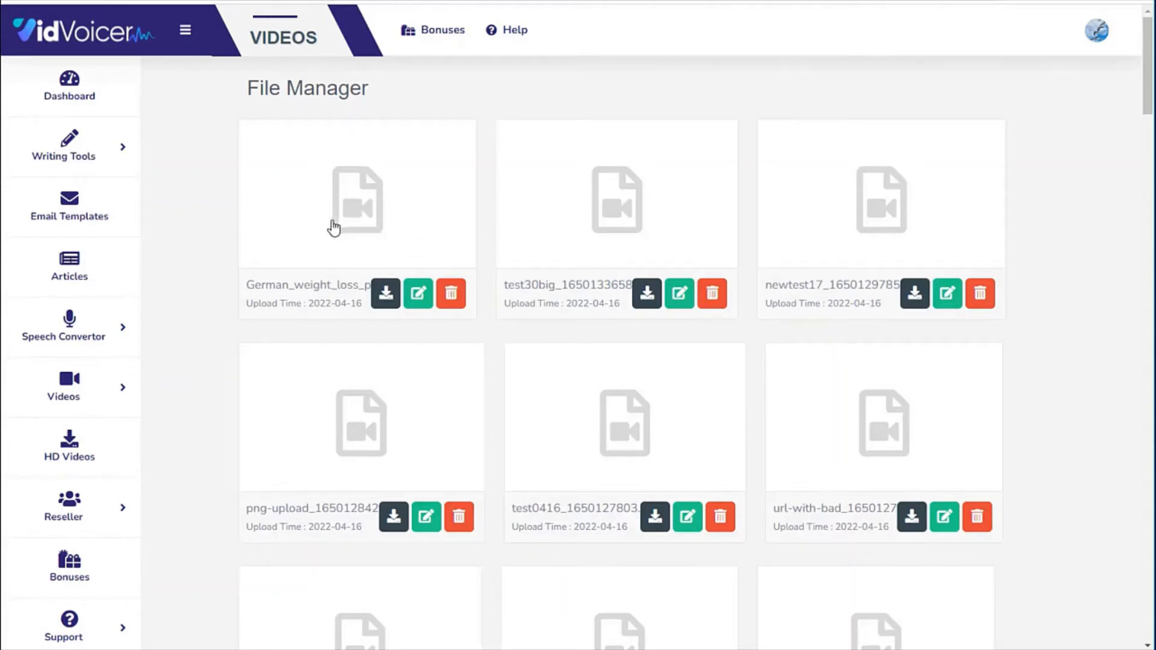
Open the German weight loss promo video in the editor to view it, and return to the video file manager
{"action": "left_click", "coordinate": [419, 295]}
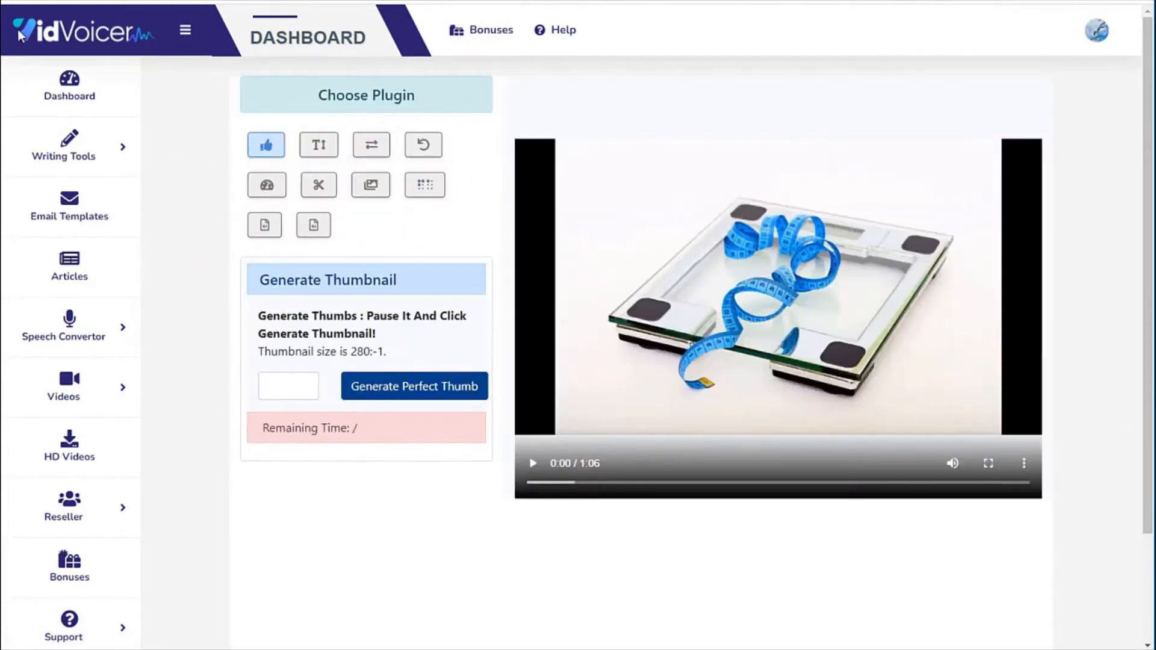
{"action": "left_click", "coordinate": [22, 1]}
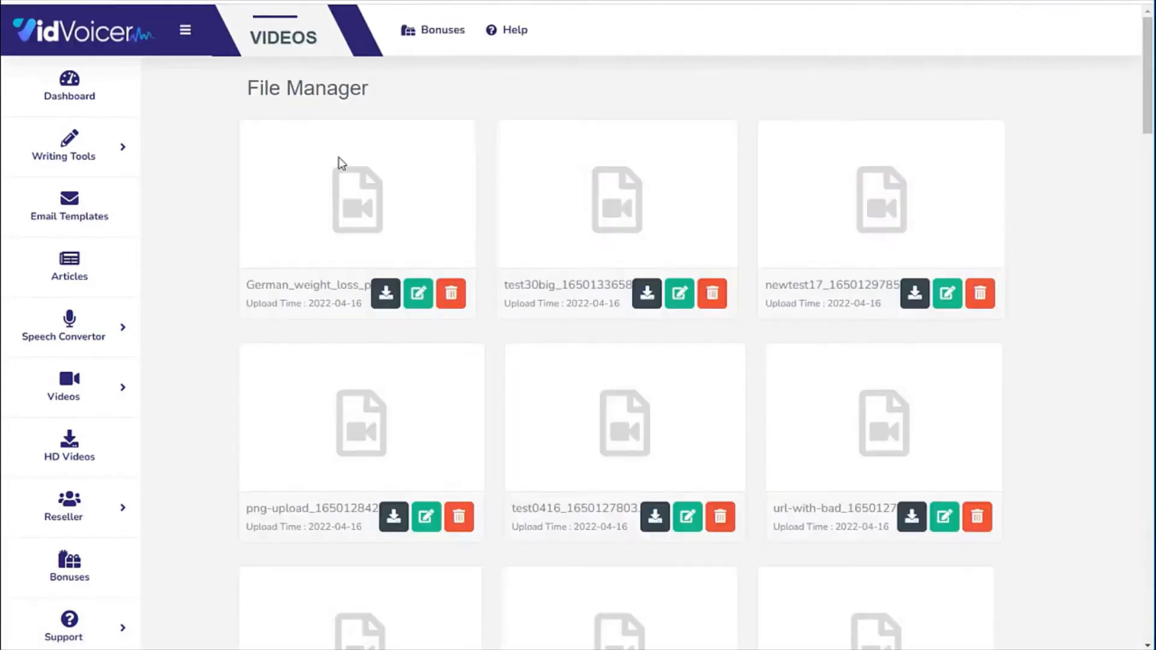
Download the German weight loss promo video from the file manager, then open it in the editor and play it
{"action": "left_click", "coordinate": [386, 300]}
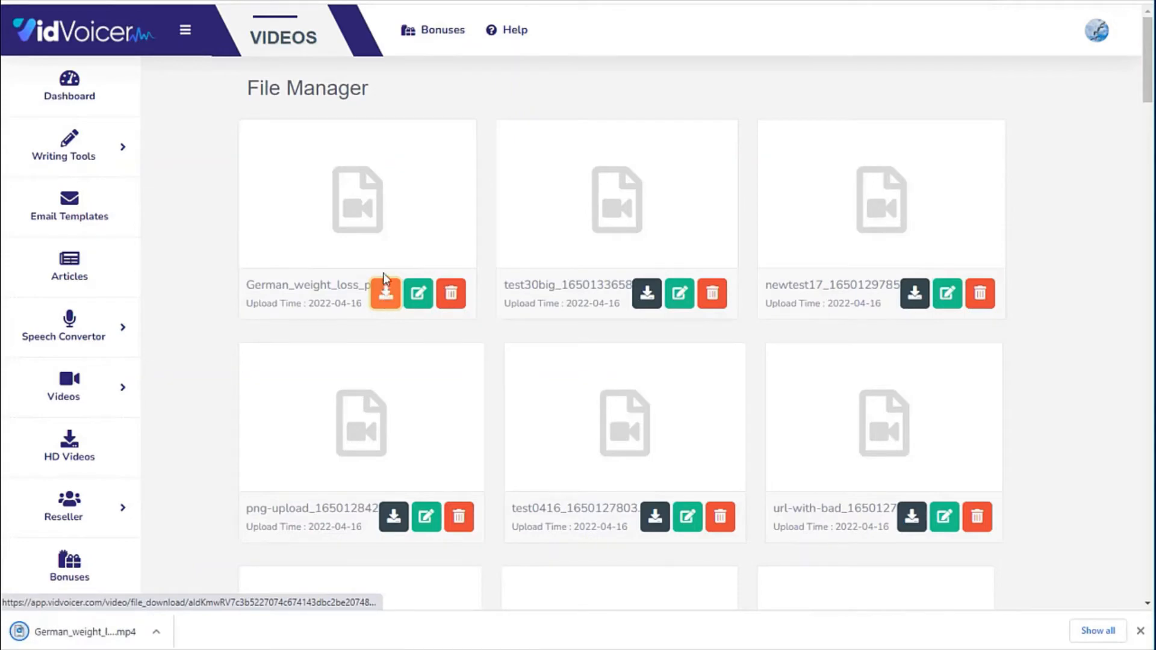
{"action": "left_click", "coordinate": [419, 295]}
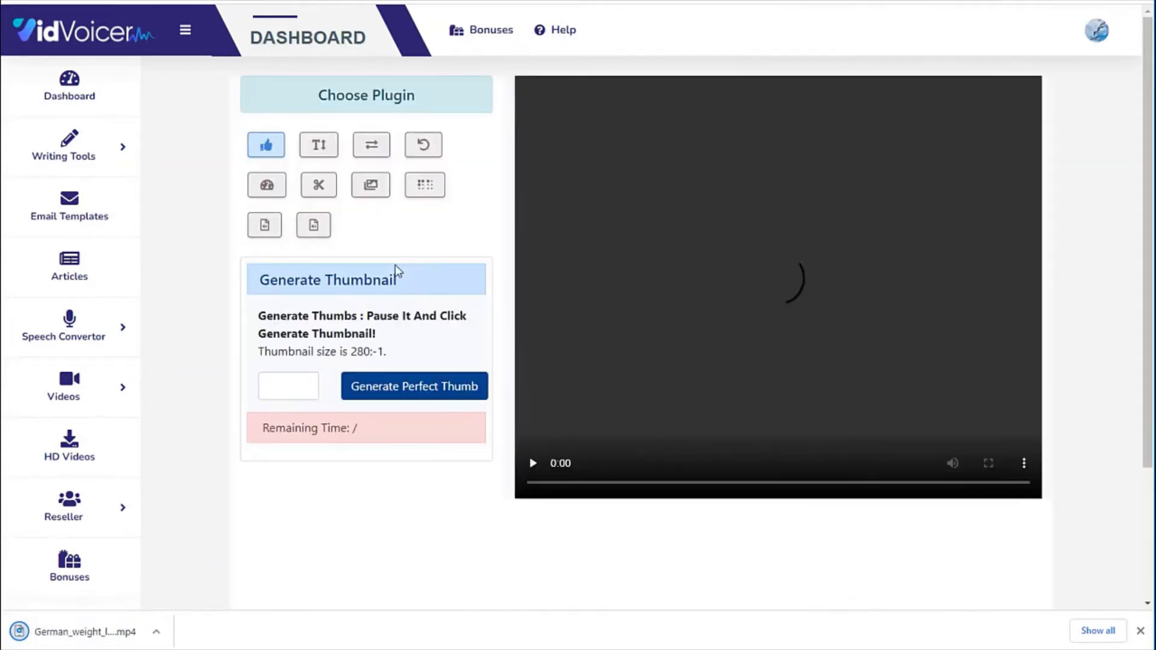
{"action": "left_click", "coordinate": [534, 465]}
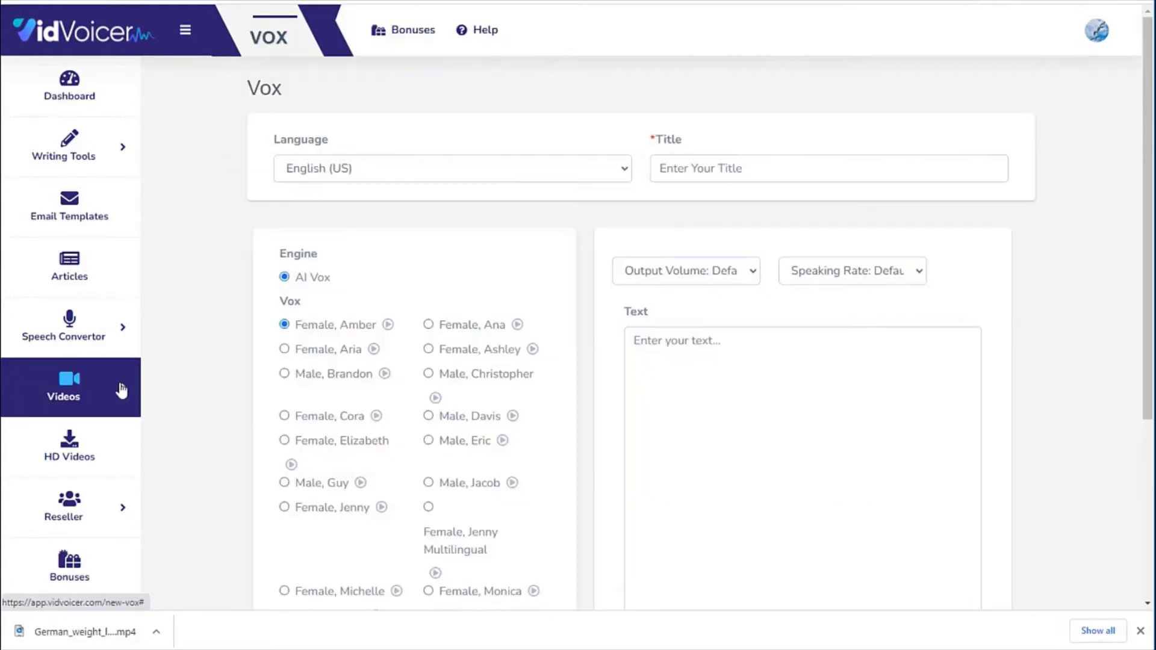
Open the video creator's form for making an image slideshow from uploaded pictures
{"action": "left_click", "coordinate": [121, 390]}
{"action": "left_click", "coordinate": [55, 442]}
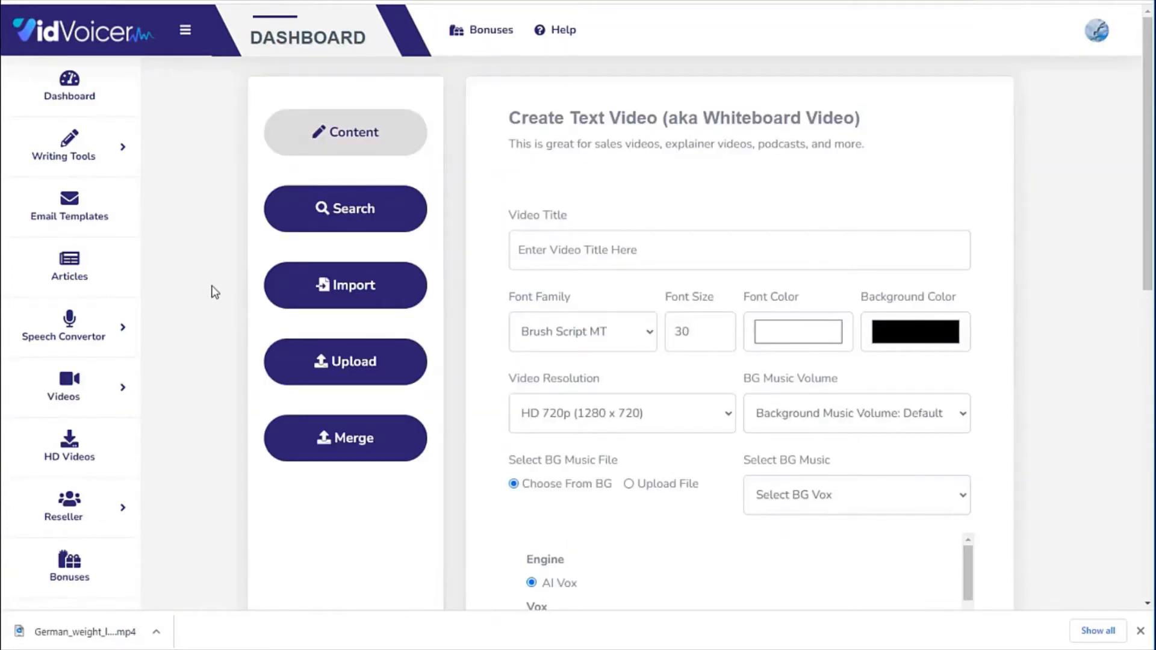
{"action": "left_click", "coordinate": [361, 362]}
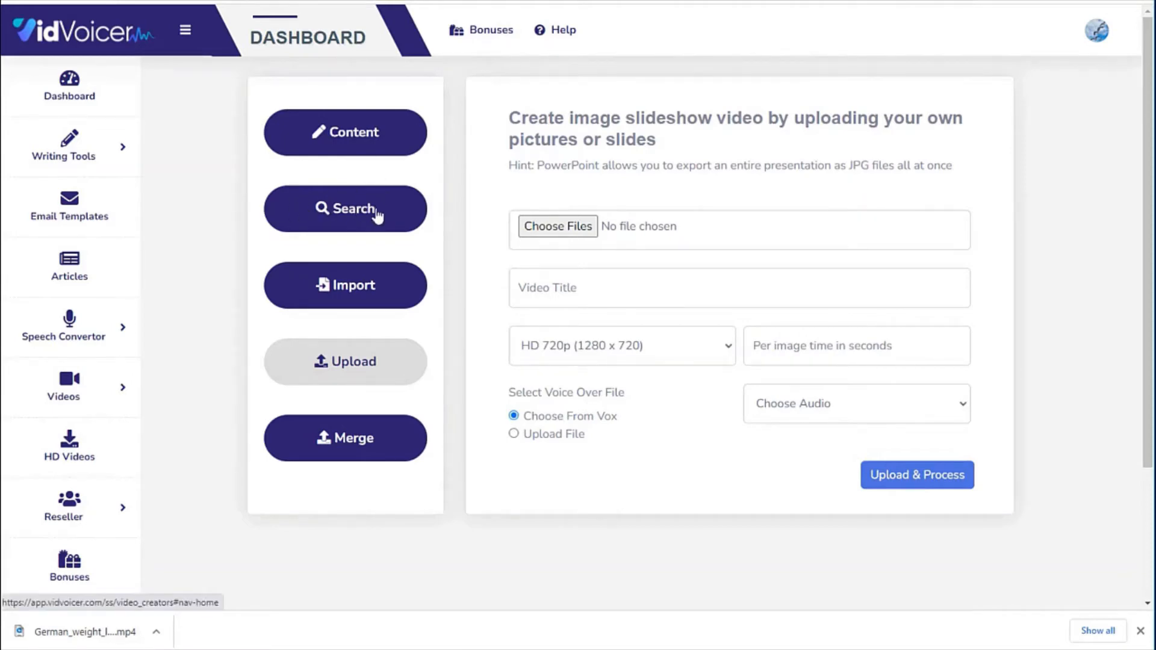
Add the ten images 01.jpg through 10.jpg from the demo images folder to the slideshow
{"action": "left_click", "coordinate": [538, 232]}
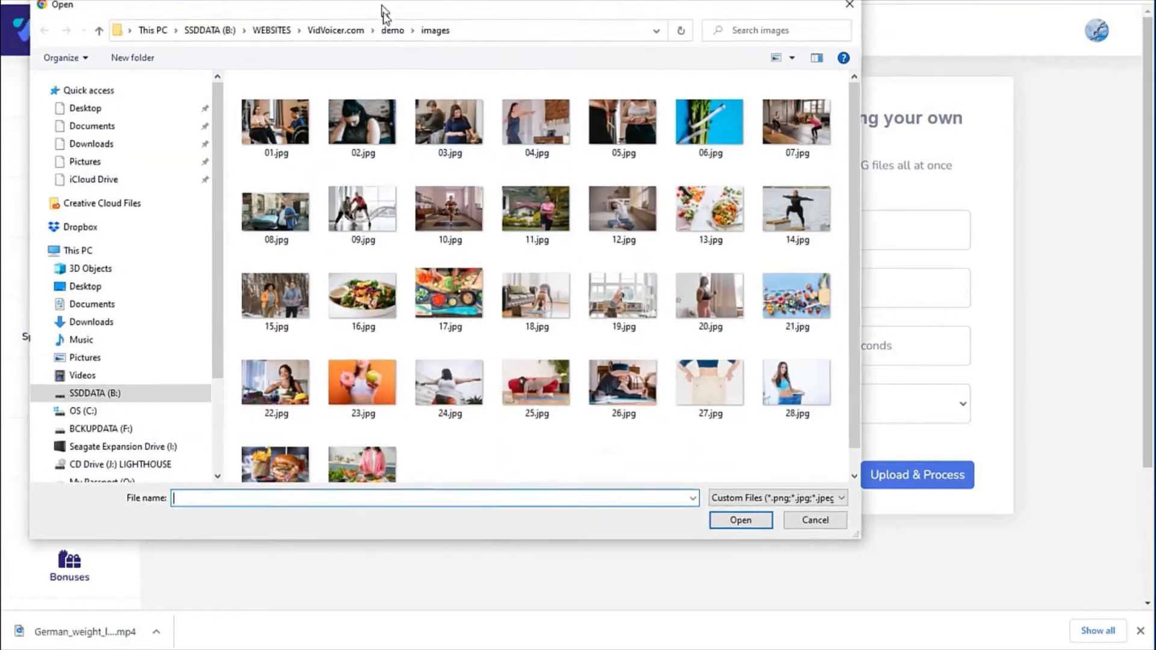
{"action": "left_click_drag", "start_coordinate": [381, 6], "coordinate": [399, 29]}
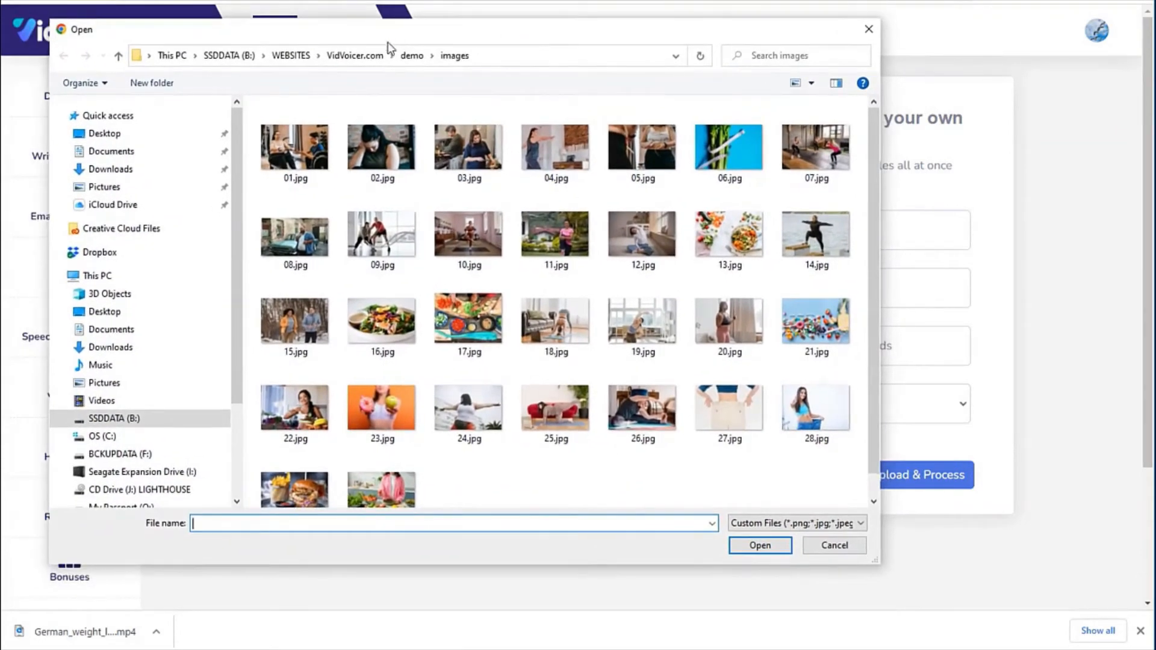
{"action": "left_click", "coordinate": [297, 157]}
{"action": "key", "text": "shift+Right"}
{"action": "key", "text": "shift+Right"}
{"action": "key", "text": "shift+Right"}
{"action": "key", "text": "shift+Right"}
{"action": "key", "text": "shift+Right"}
{"action": "key", "text": "shift+Right"}
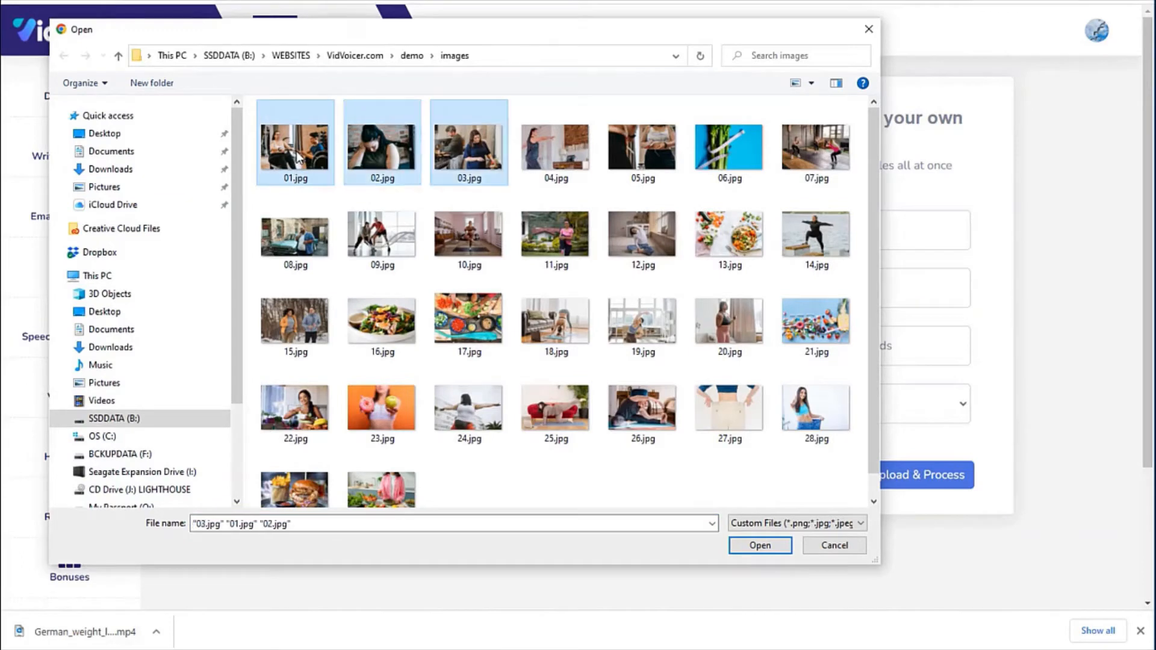
{"action": "key", "text": "shift+Right"}
{"action": "key", "text": "shift+Right"}
{"action": "key", "text": "shift+Right"}
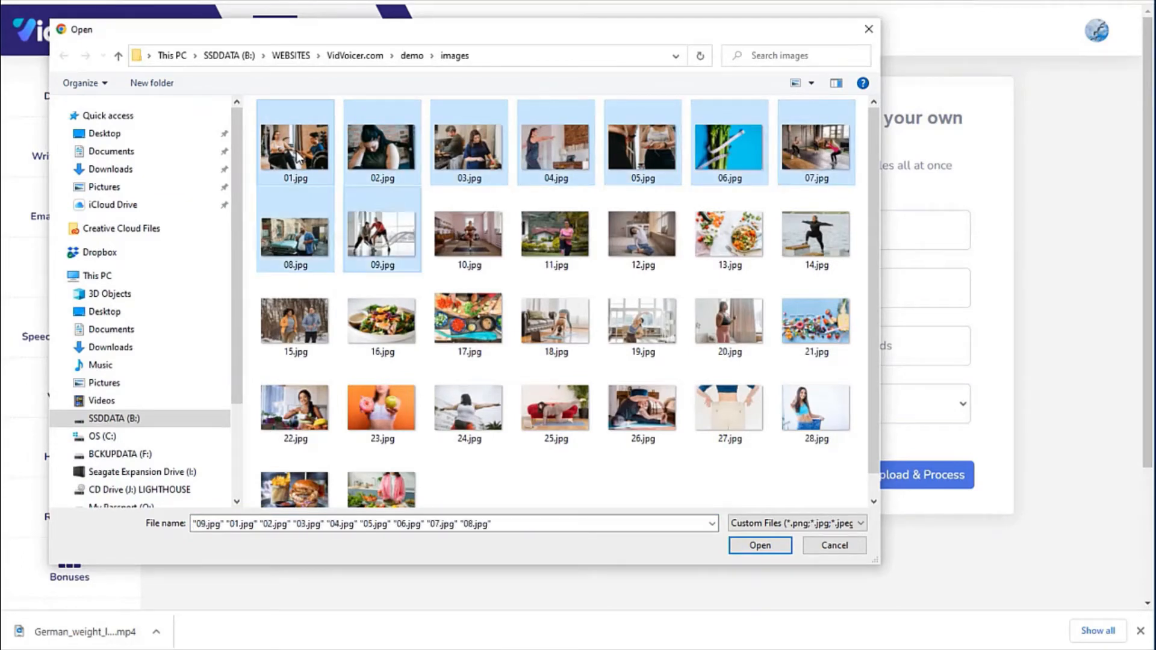
{"action": "left_click", "coordinate": [761, 545]}
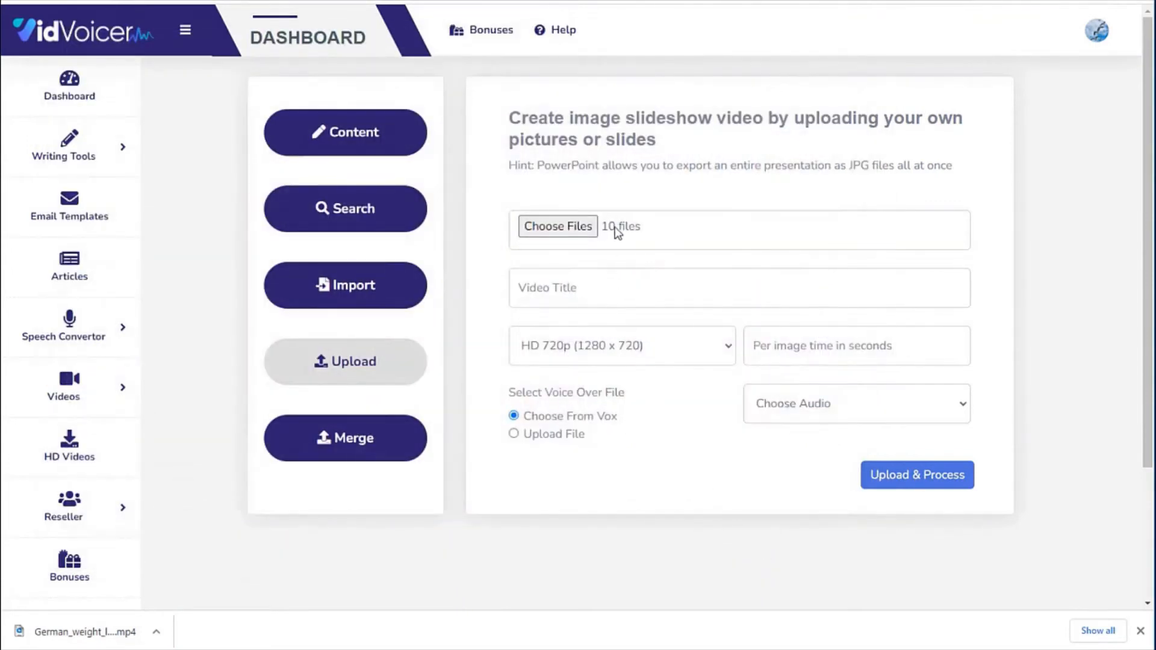
Title the slideshow "German weight loss promo 2" and choose the German weight loss Vox as its voice-over
{"action": "left_click", "coordinate": [563, 290]}
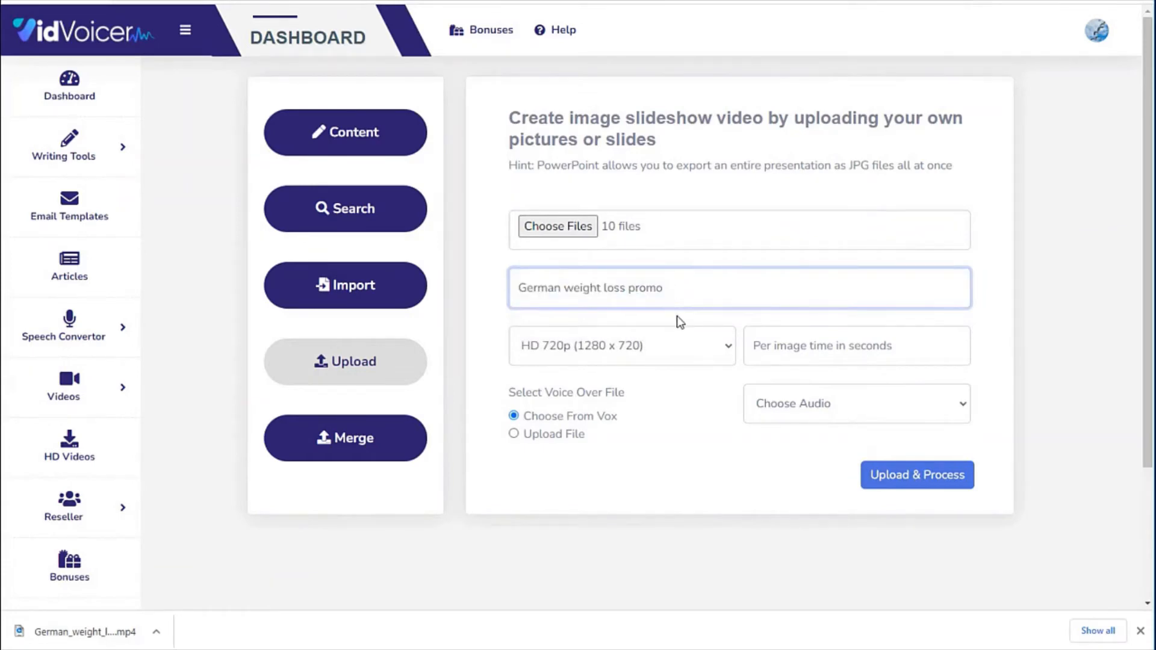
{"action": "type", "text": "2"}
{"action": "left_click", "coordinate": [812, 416]}
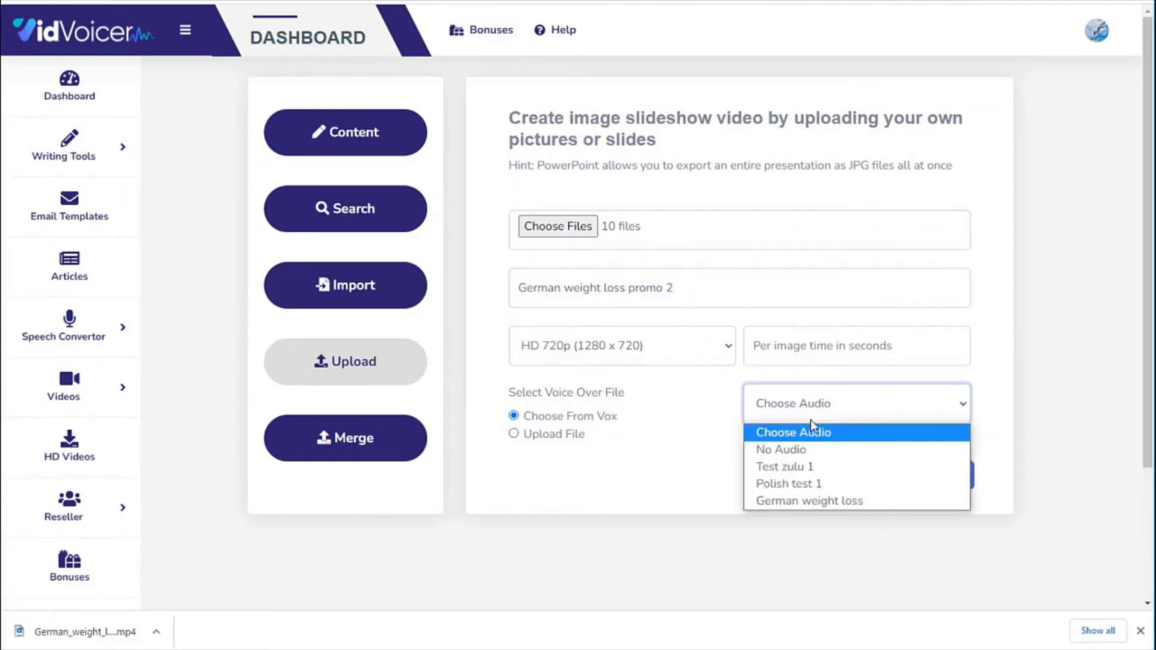
{"action": "left_click", "coordinate": [807, 502]}
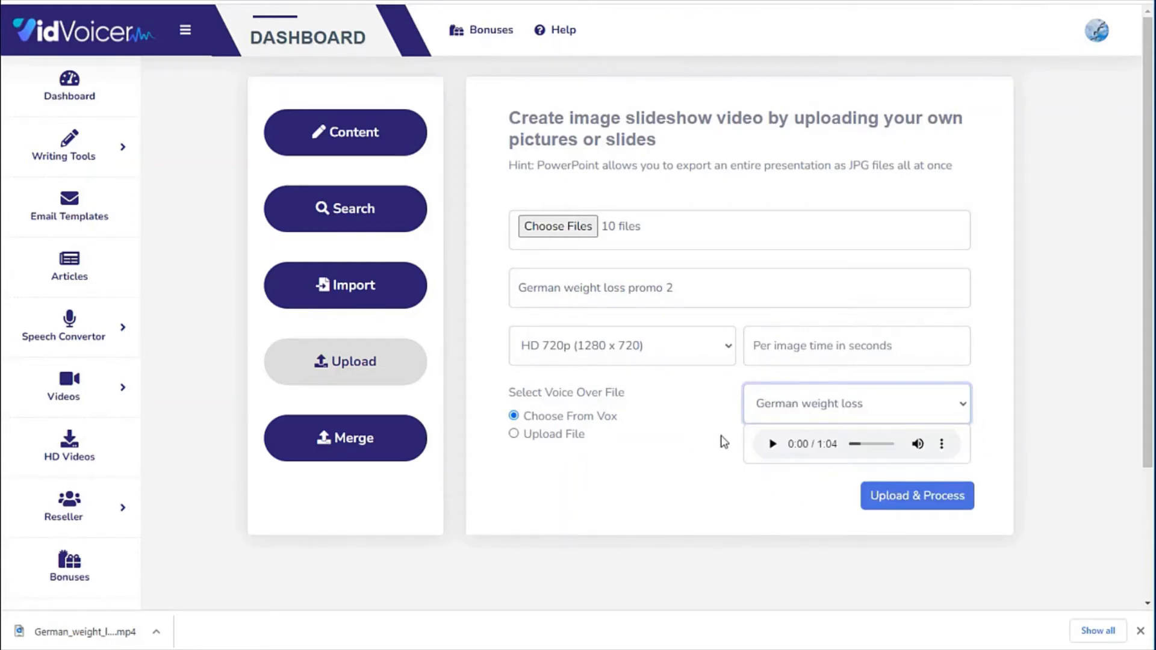
Set the time per image to 5 seconds and the video resolution to Full HD 1080p (1920 x 1080)
{"action": "left_click", "coordinate": [773, 347]}
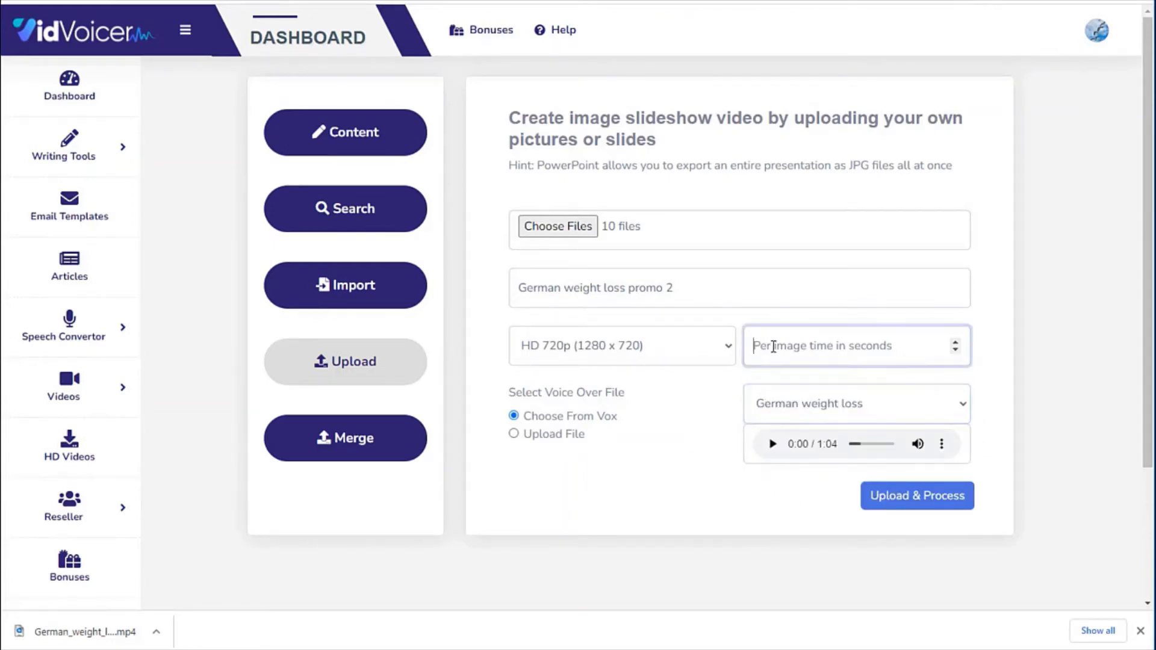
{"action": "type", "text": "5"}
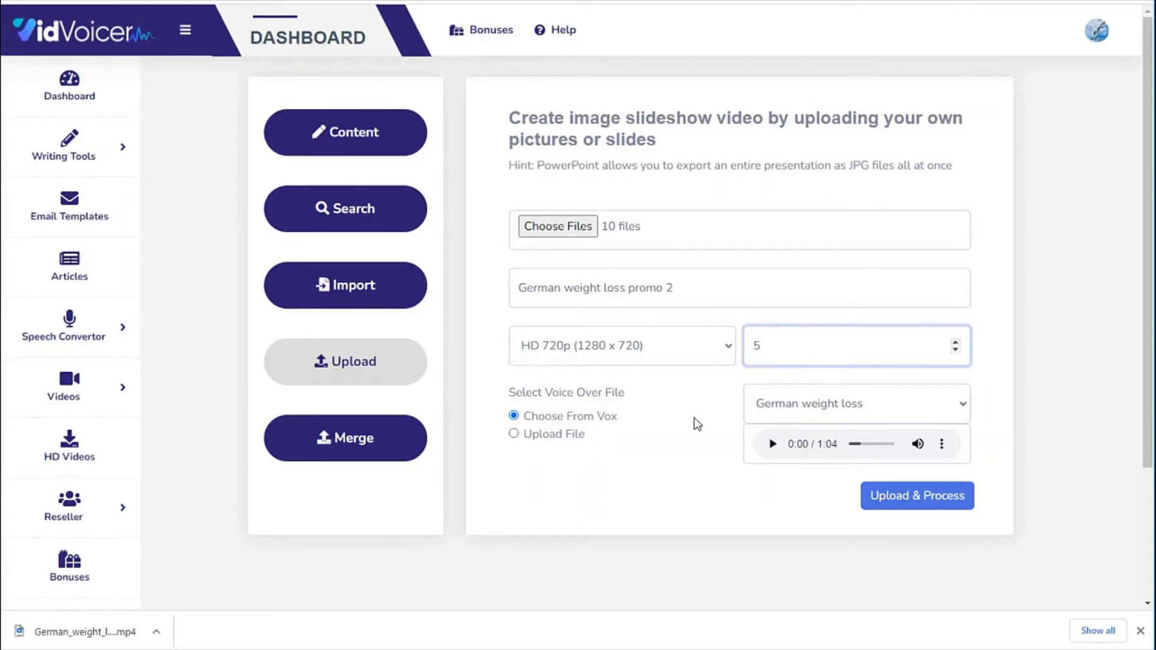
{"action": "left_click", "coordinate": [680, 385]}
{"action": "left_click", "coordinate": [661, 352]}
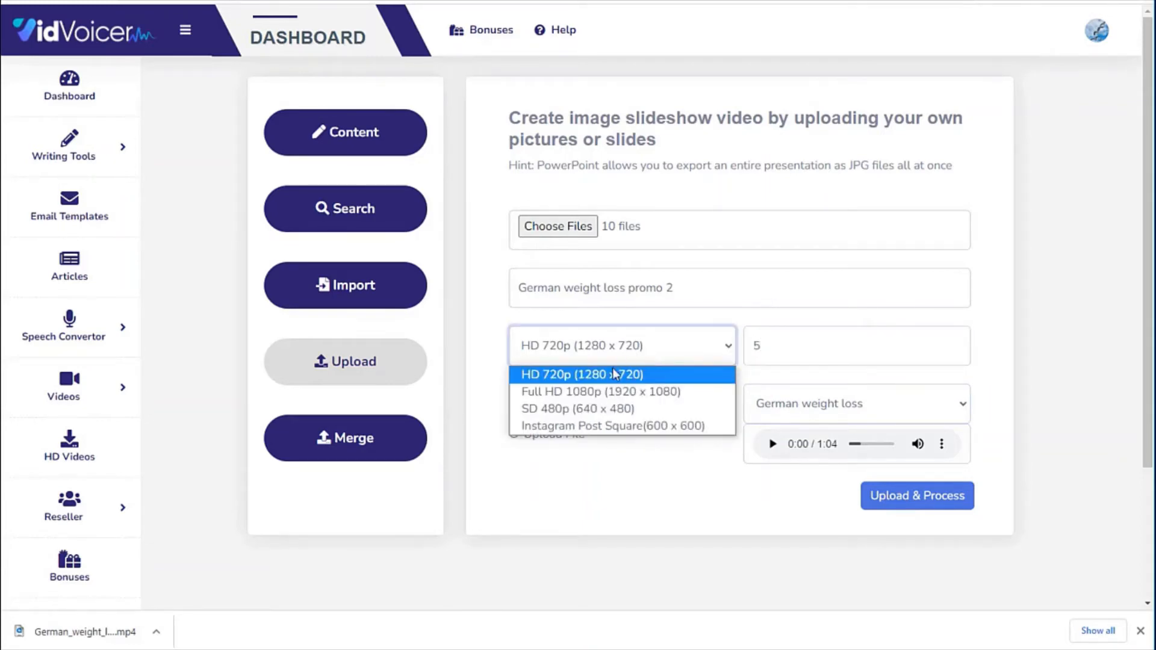
{"action": "left_click", "coordinate": [603, 392]}
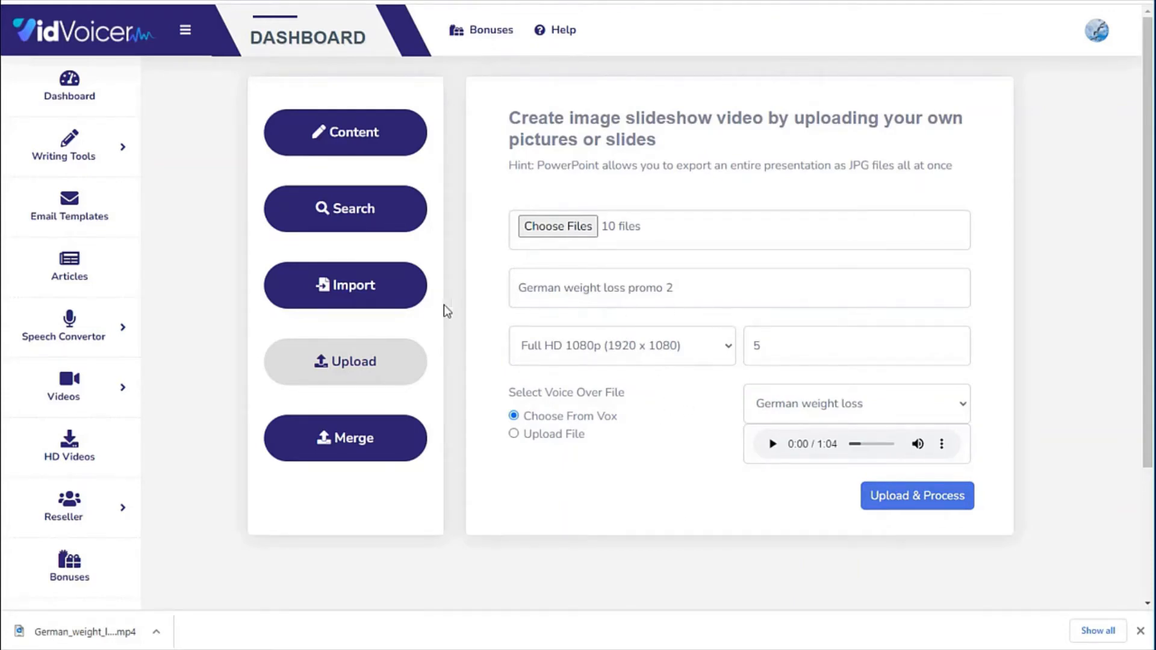
Open the slideshow import from image URLs, and search Google Images for "weight loss" limited to Creative Commons licenses
{"action": "left_click", "coordinate": [347, 291]}
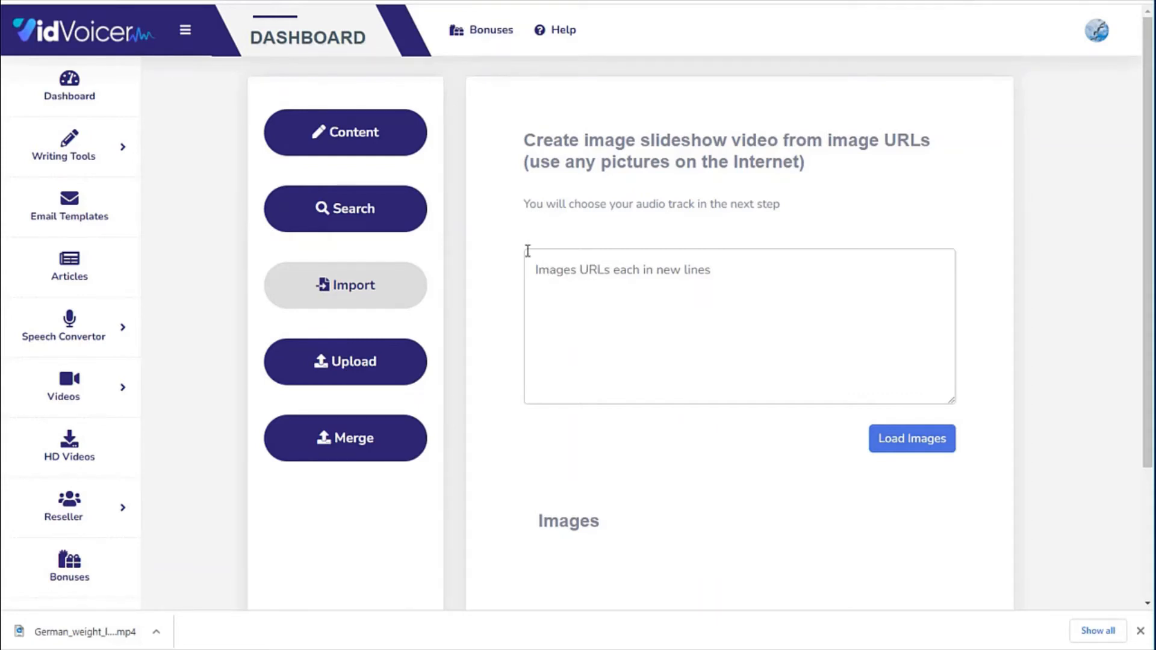
{"action": "key", "text": "ctrl+Tab"}
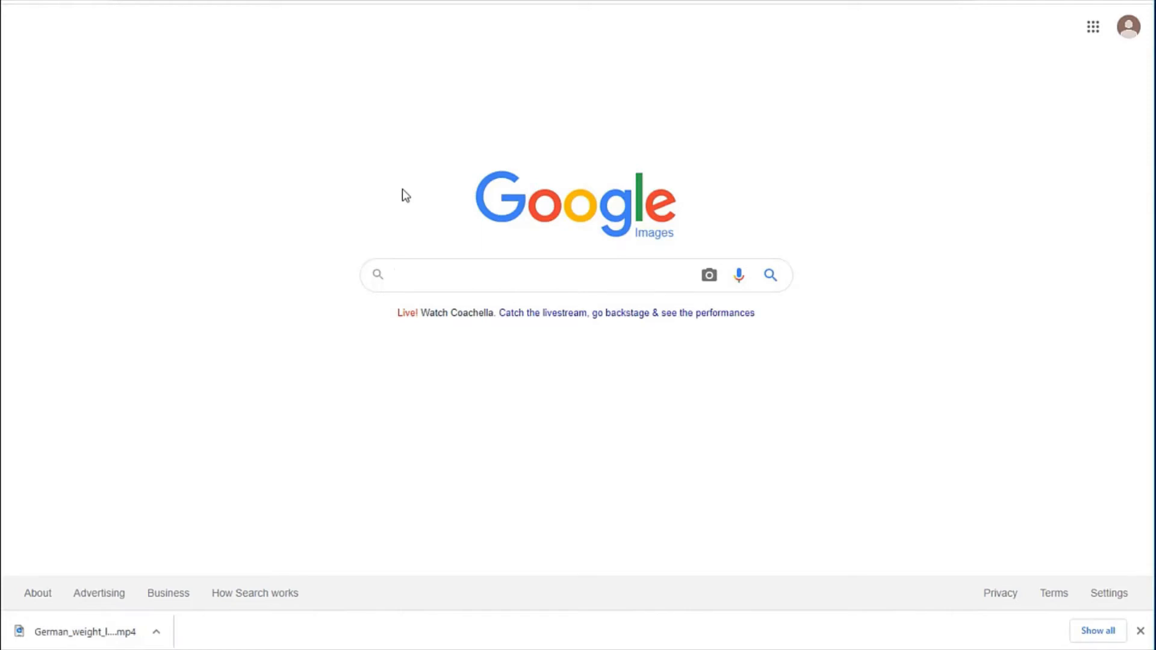
{"action": "type", "text": "weight loss"}
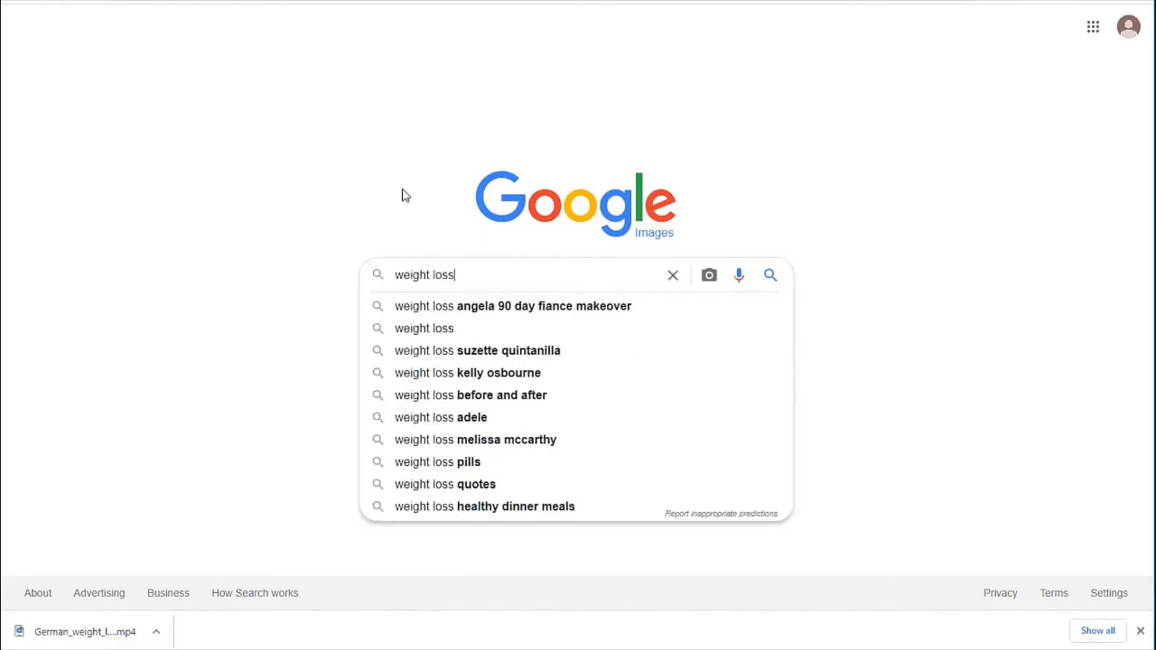
{"action": "key", "text": "Return"}
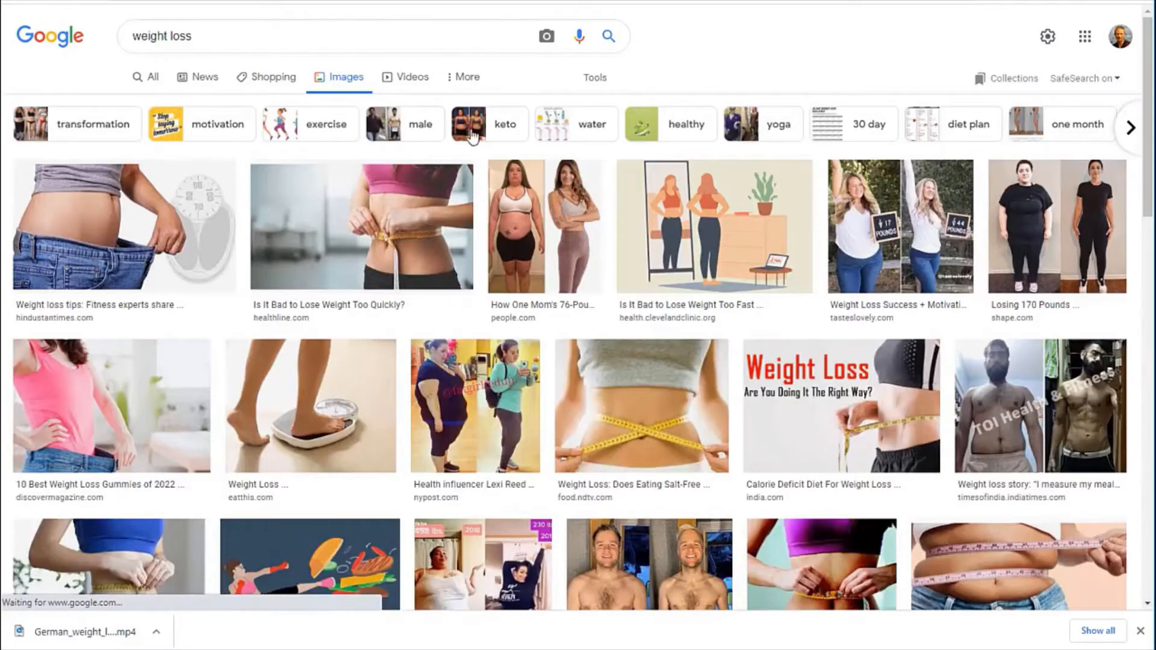
{"action": "left_click", "coordinate": [595, 82]}
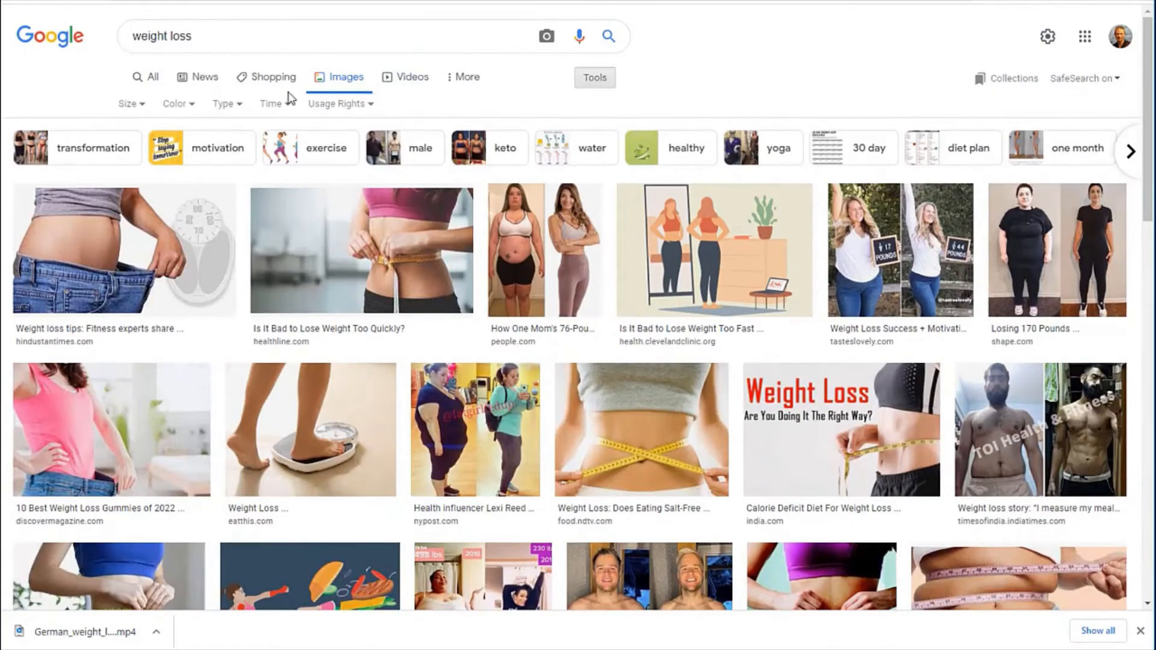
{"action": "left_click", "coordinate": [348, 106]}
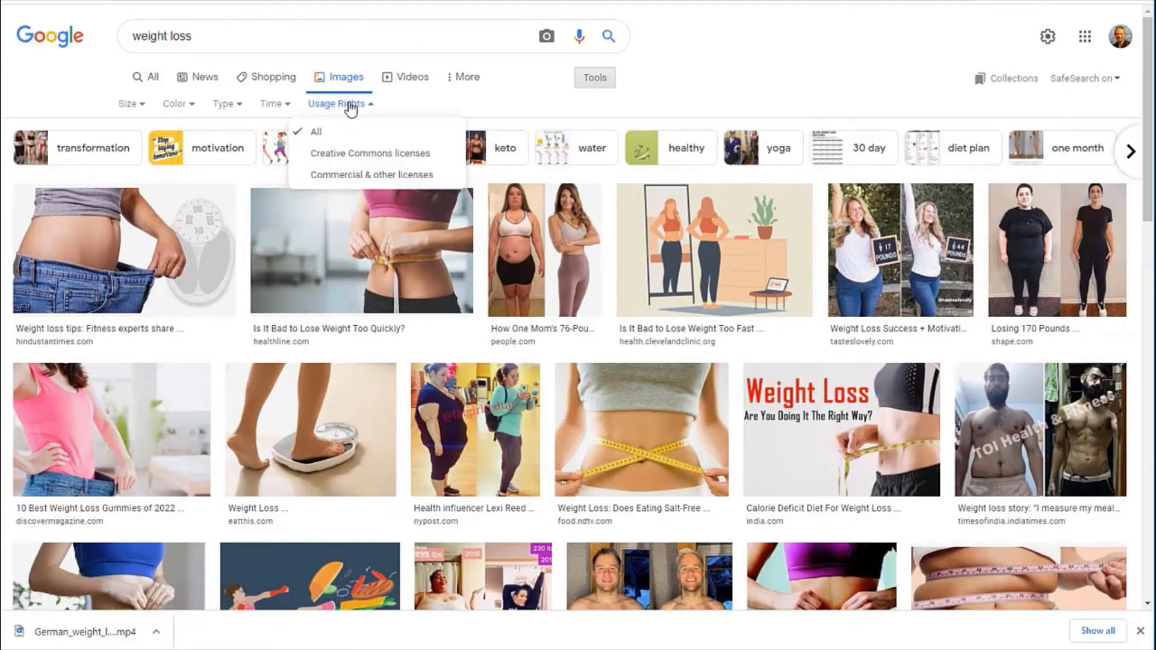
{"action": "left_click", "coordinate": [351, 156]}
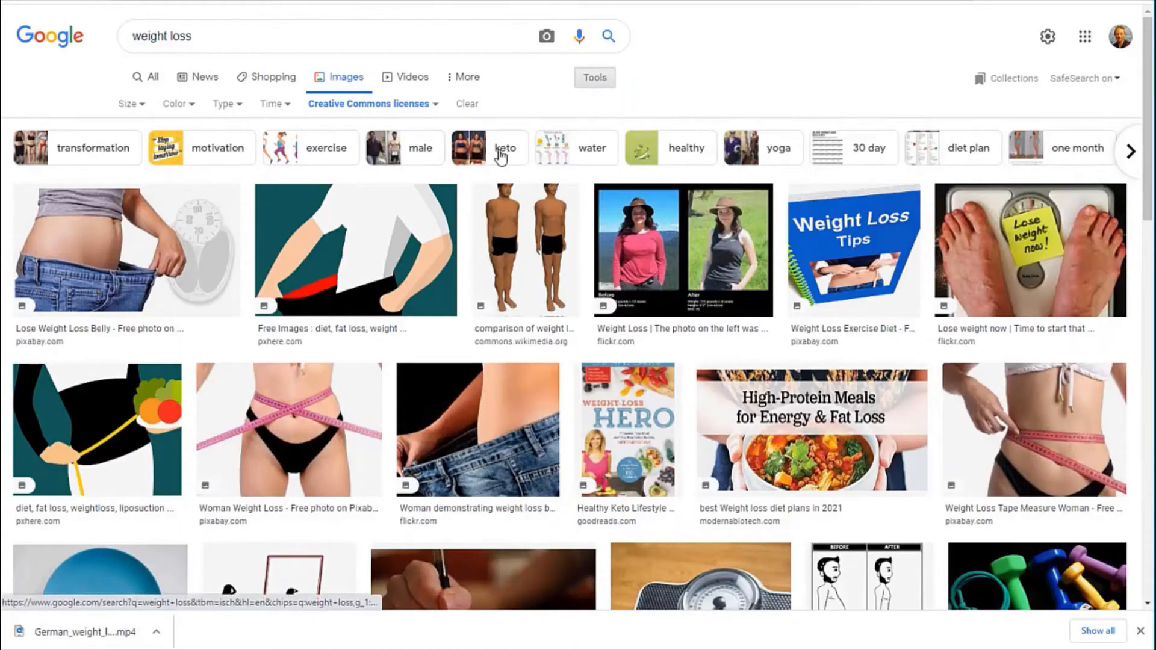
Copy the image address of the "Lose weight now" bathroom scale photo and paste it into VidVoicer's image URL list
{"action": "left_click", "coordinate": [993, 243]}
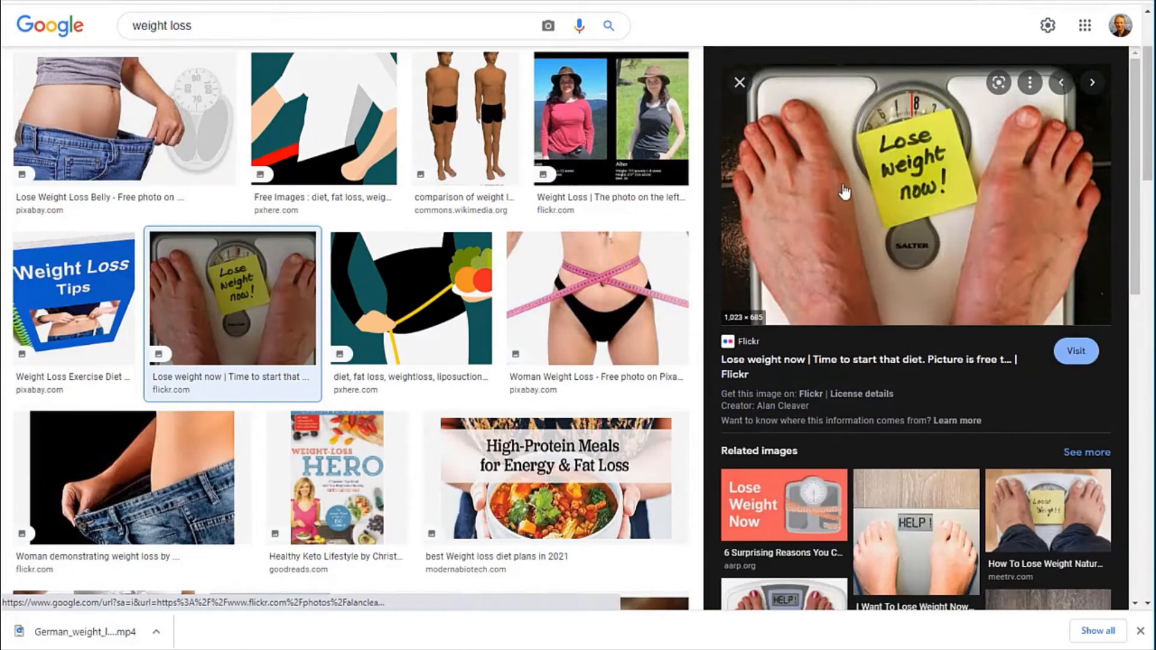
{"action": "right_click", "coordinate": [847, 183]}
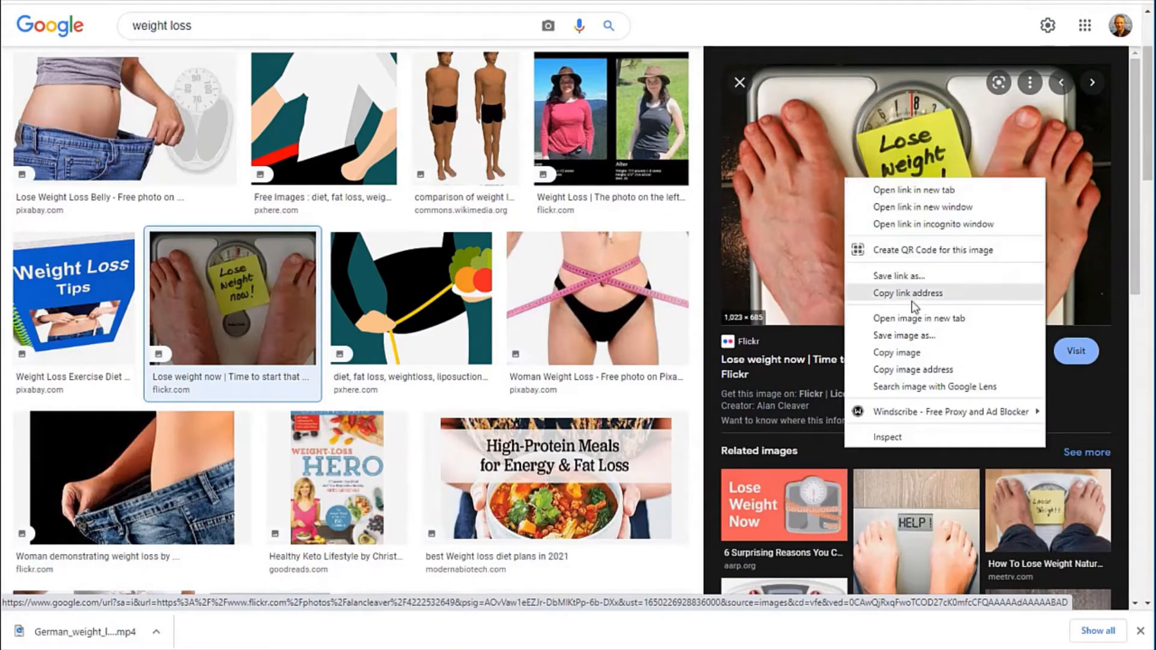
{"action": "left_click", "coordinate": [907, 370]}
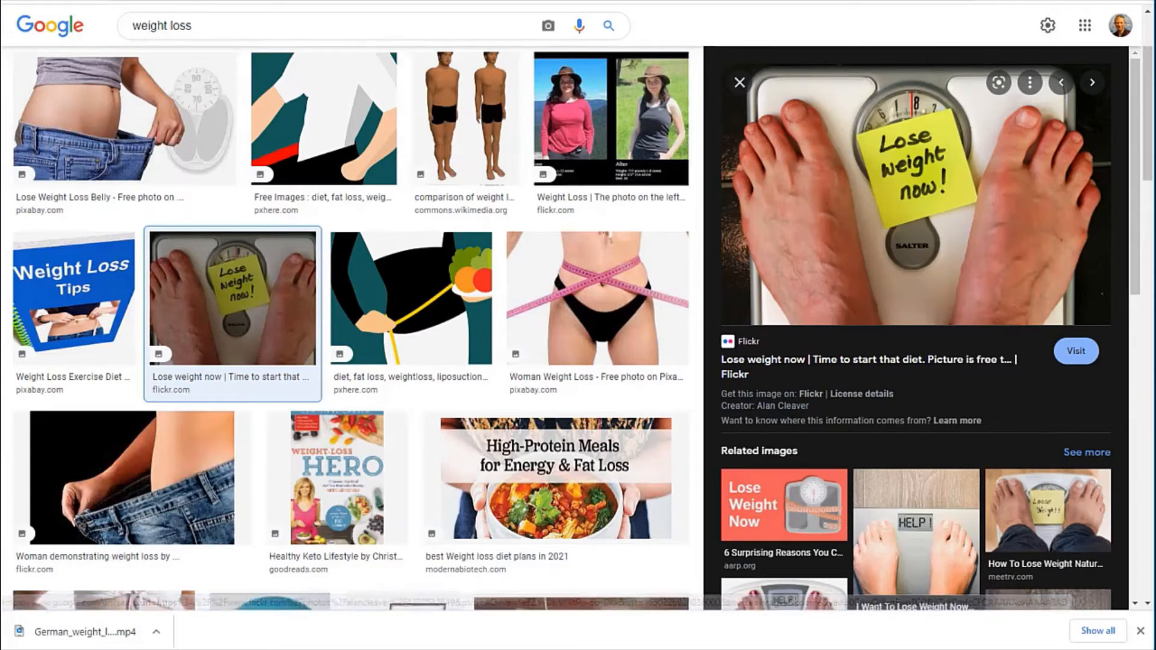
{"action": "key", "text": "ctrl+Tab"}
{"action": "left_click", "coordinate": [580, 303]}
{"action": "key", "text": "ctrl+v"}
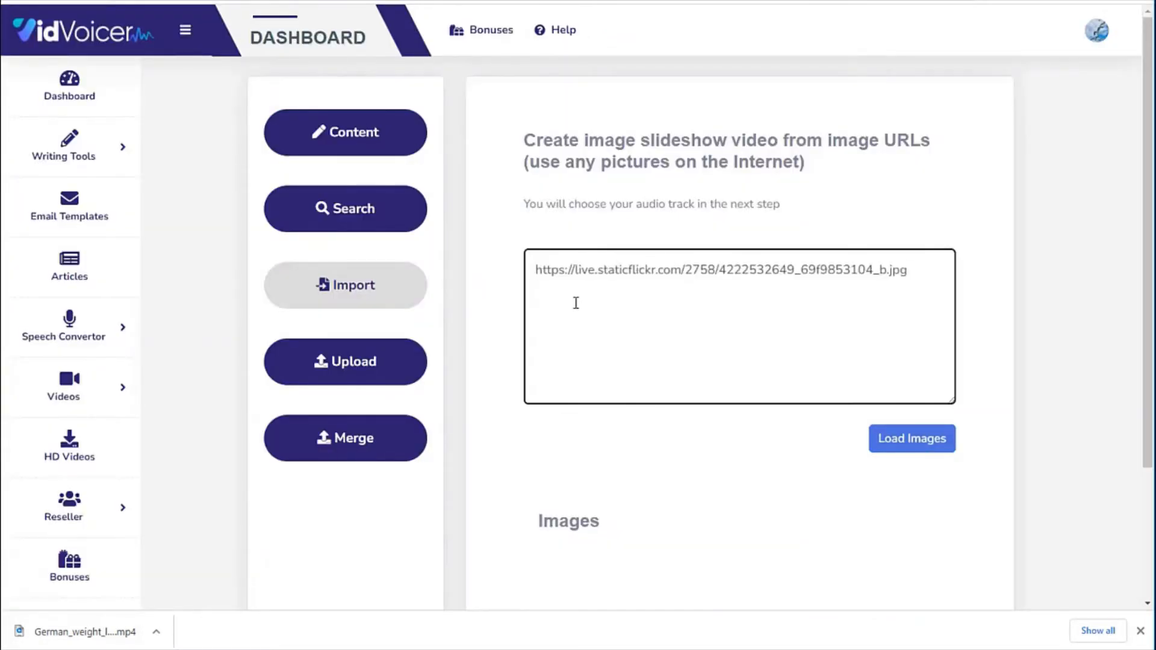
Copy the image address of the Flickr photo of a woman wearing oversized jeans and add it as VidVoicer's second image URL
{"action": "key", "text": "ctrl+shift+Tab"}
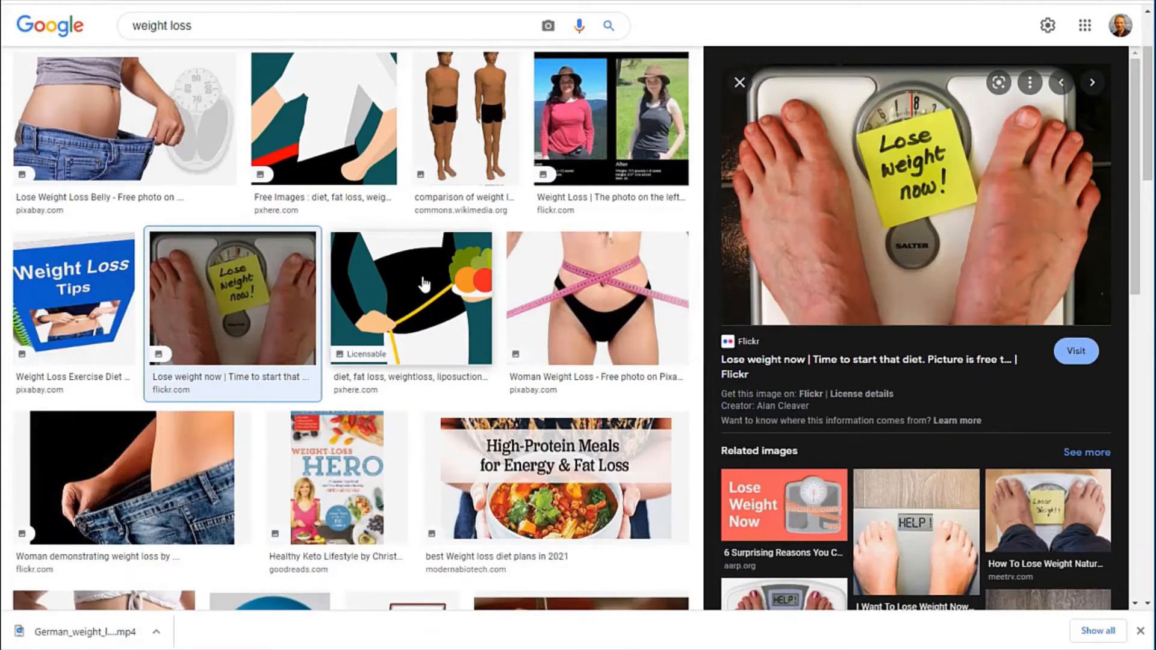
{"action": "scroll", "coordinate": [458, 277], "scroll_direction": "down", "scroll_amount": 1}
{"action": "left_click", "coordinate": [572, 239]}
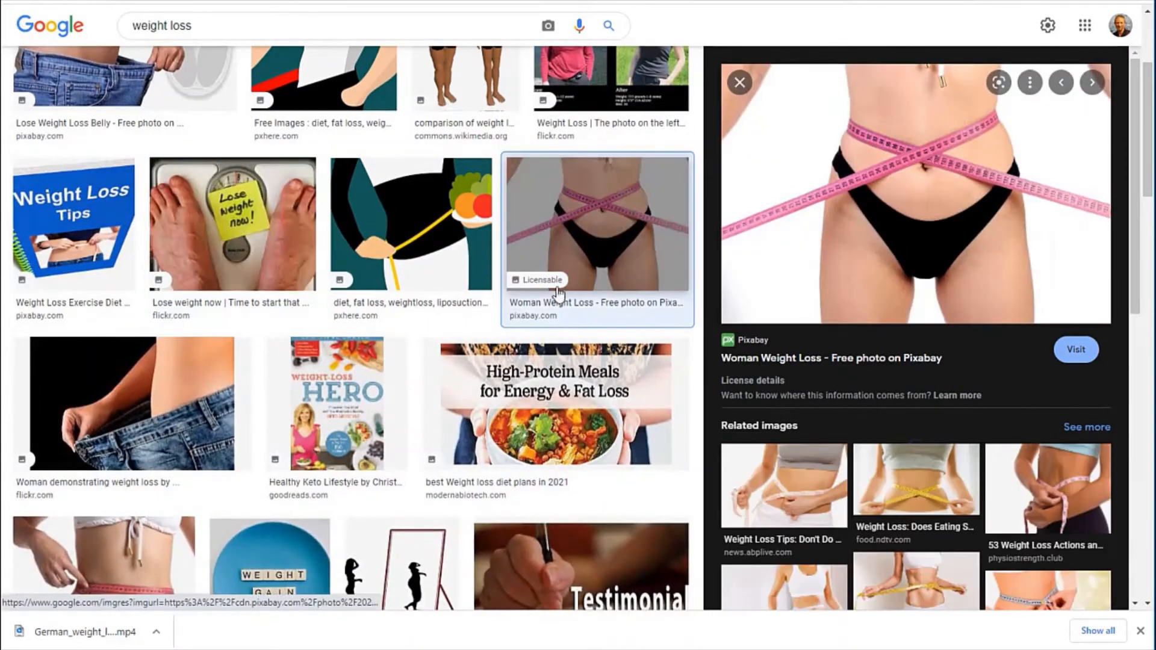
{"action": "scroll", "coordinate": [557, 289], "scroll_direction": "down", "scroll_amount": 2}
{"action": "left_click", "coordinate": [198, 256]}
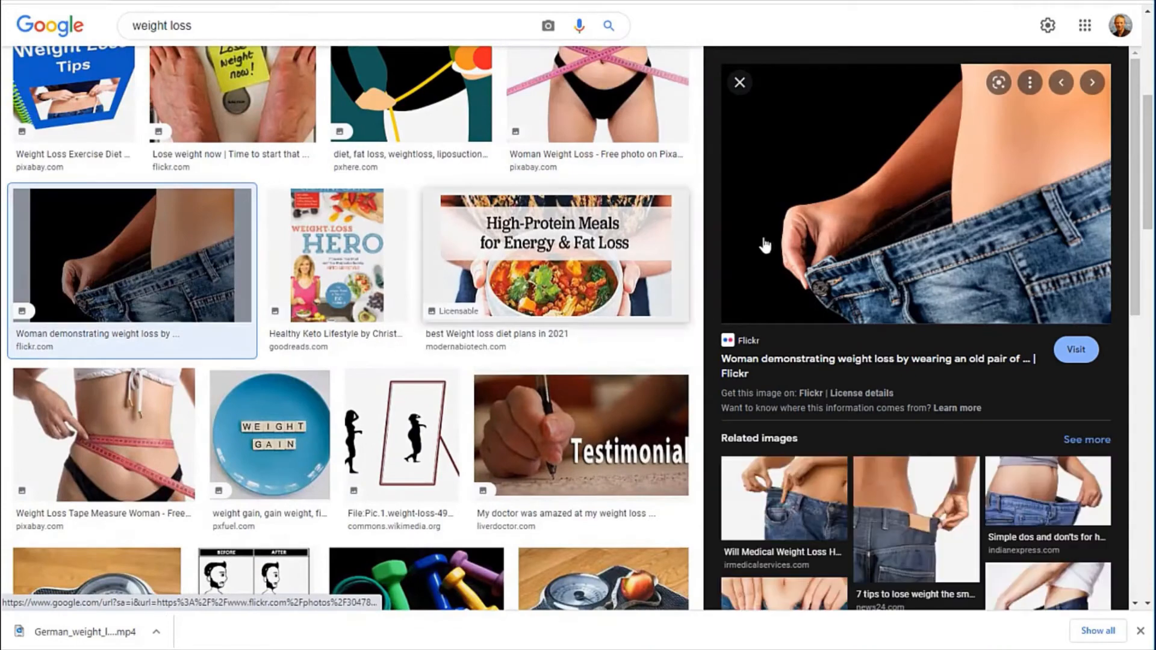
{"action": "right_click", "coordinate": [877, 184]}
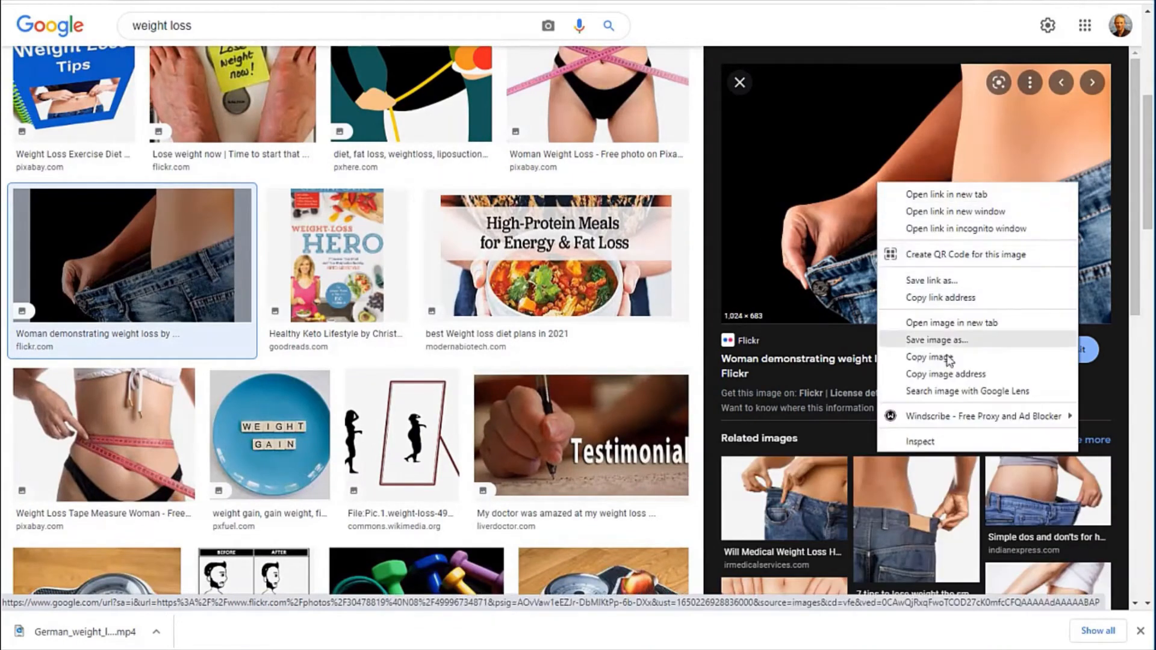
{"action": "left_click", "coordinate": [945, 374]}
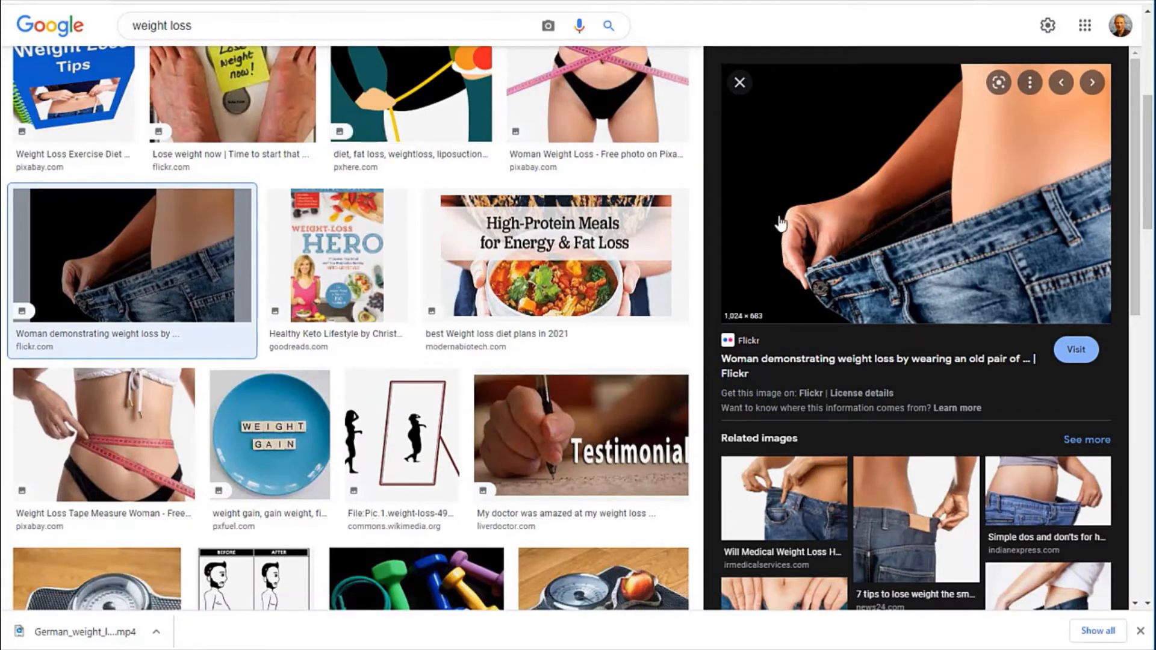
{"action": "right_click", "coordinate": [893, 187]}
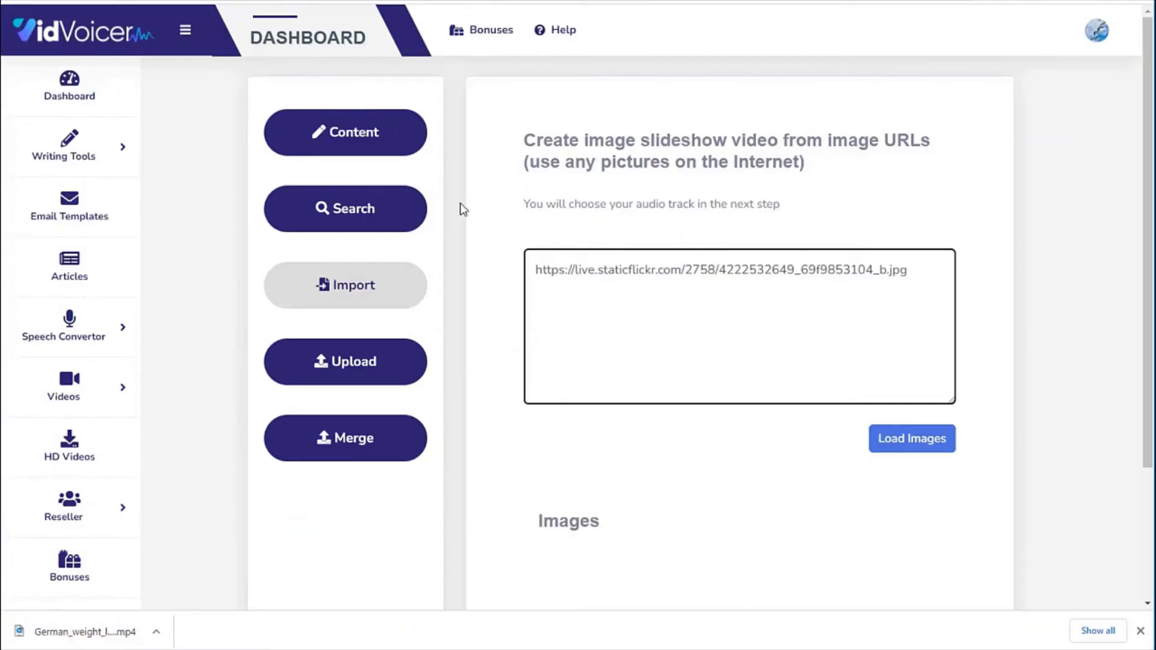
{"action": "key", "text": "ctrl+v"}
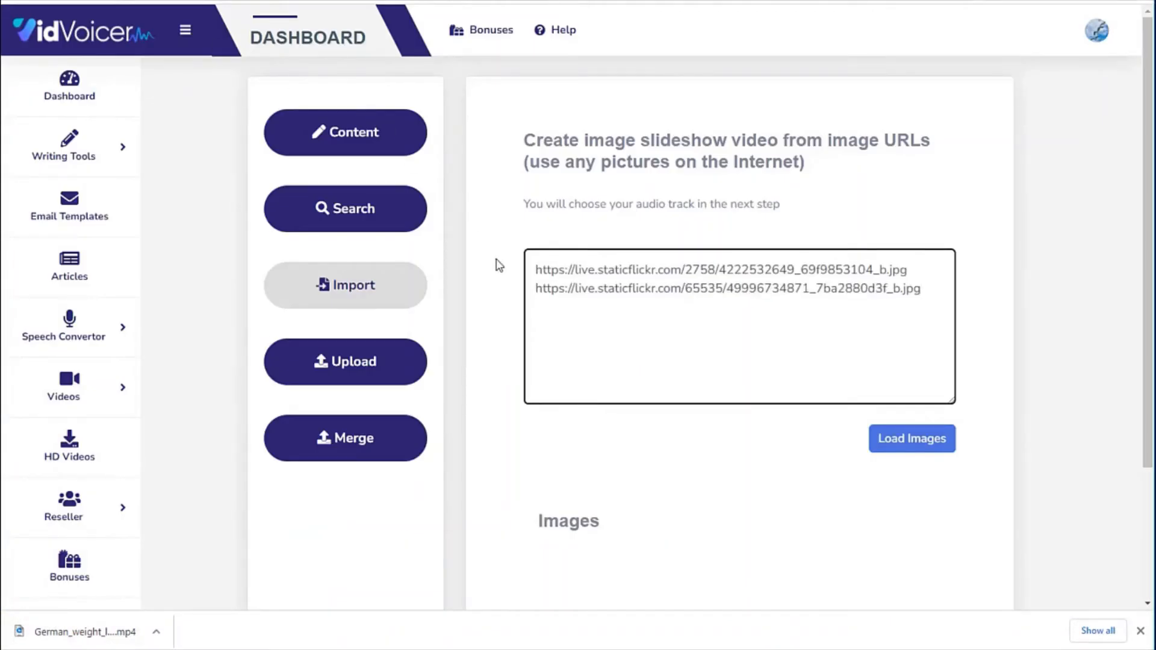
Copy the image address of the Pixabay dumbbells and measuring tape photo and add it as VidVoicer's third image URL
{"action": "key", "text": "Return"}
{"action": "key", "text": "ctrl+Tab"}
{"action": "scroll", "coordinate": [512, 247], "scroll_direction": "down", "scroll_amount": 4}
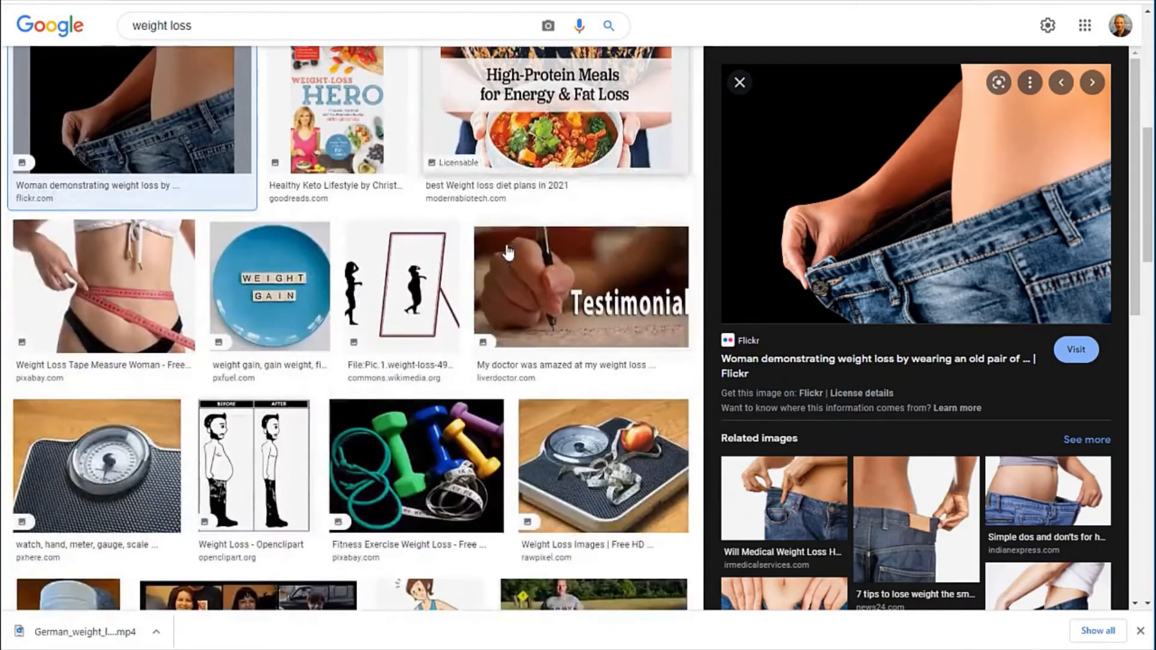
{"action": "scroll", "coordinate": [506, 254], "scroll_direction": "down", "scroll_amount": 1}
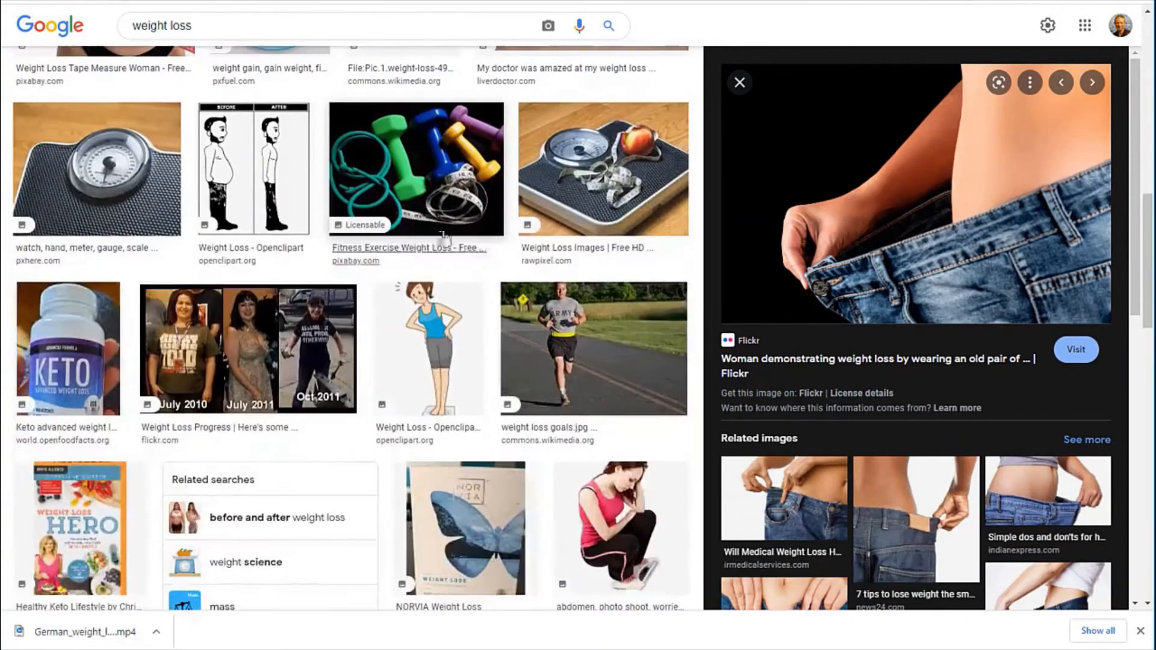
{"action": "scroll", "coordinate": [504, 283], "scroll_direction": "down", "scroll_amount": 3}
{"action": "left_click", "coordinate": [423, 174]}
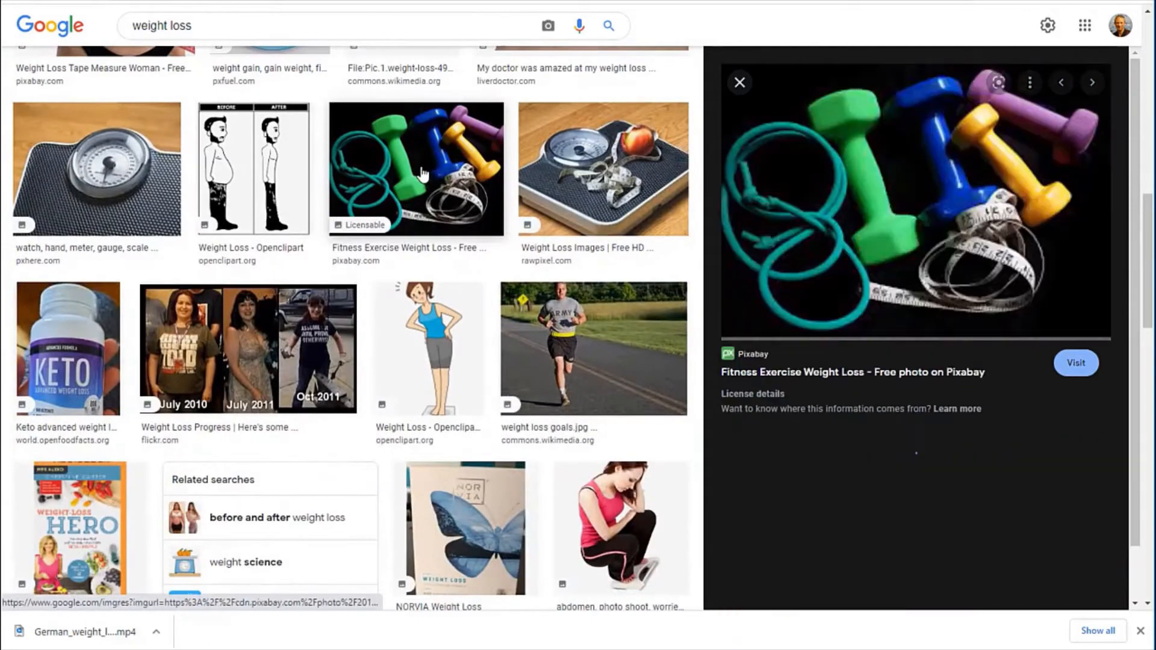
{"action": "right_click", "coordinate": [849, 195]}
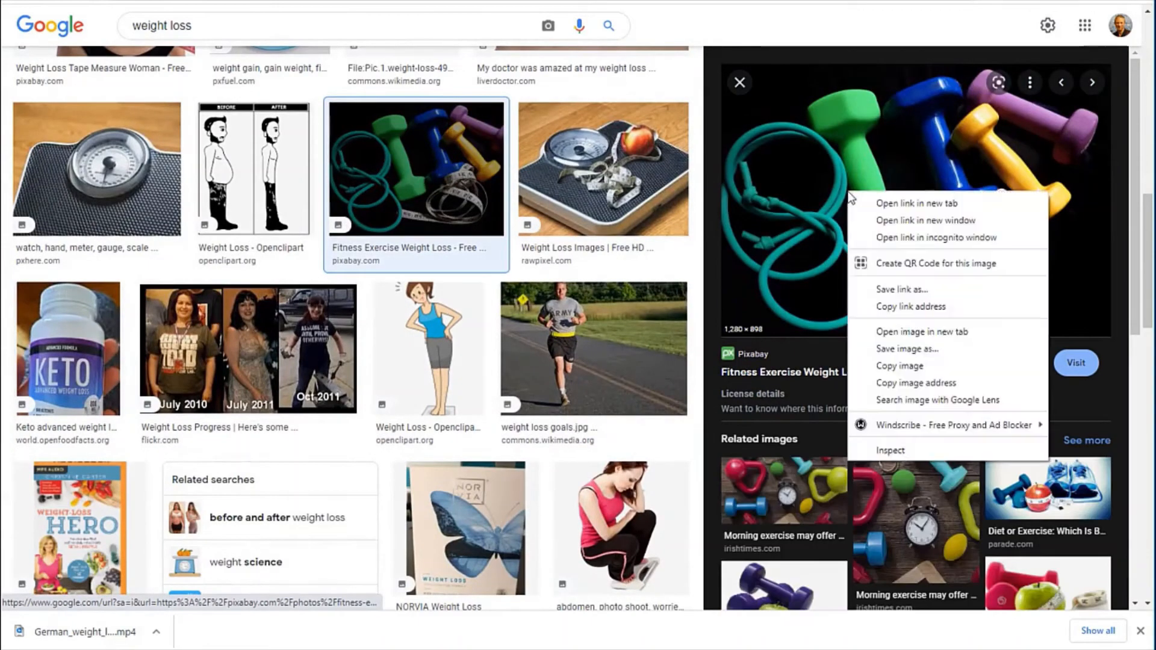
{"action": "left_click", "coordinate": [921, 384]}
{"action": "left_click", "coordinate": [217, 1]}
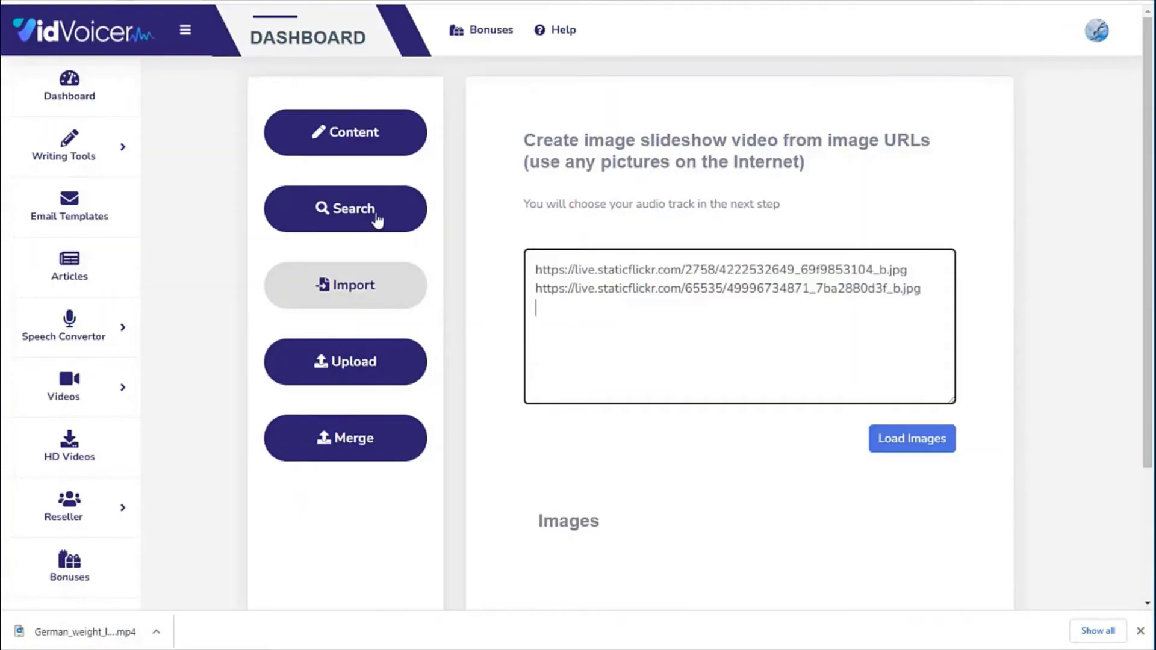
{"action": "key", "text": "ctrl+v"}
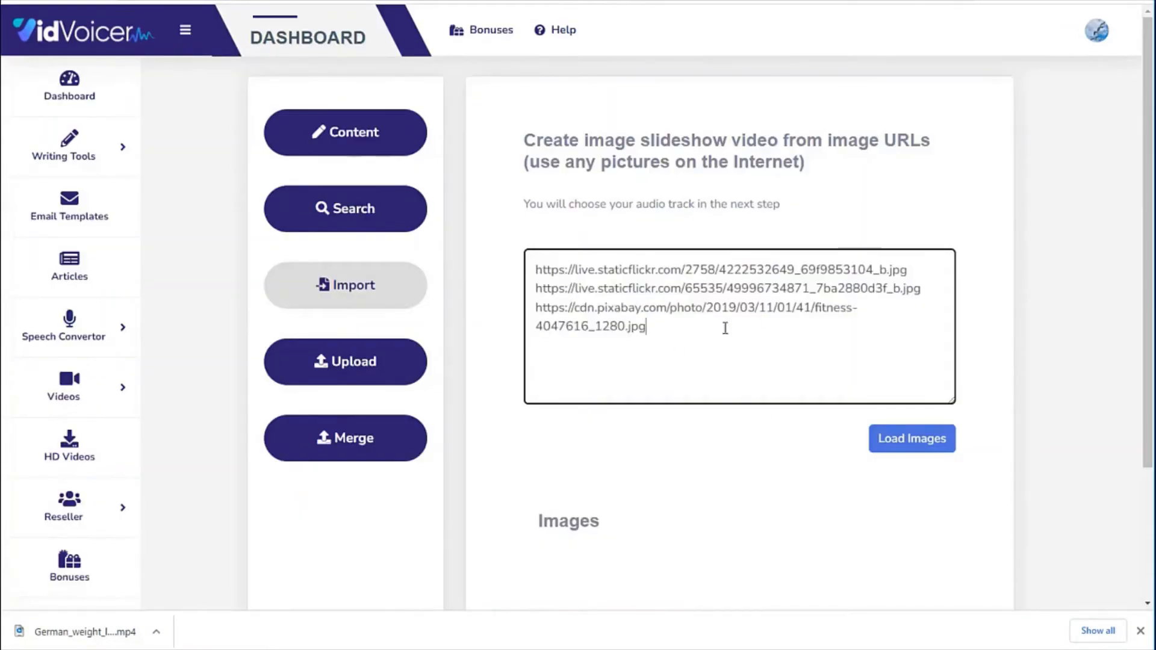
Load the images from the three listed URLs into the slideshow
{"action": "scroll", "coordinate": [731, 329], "scroll_direction": "down", "scroll_amount": 2}
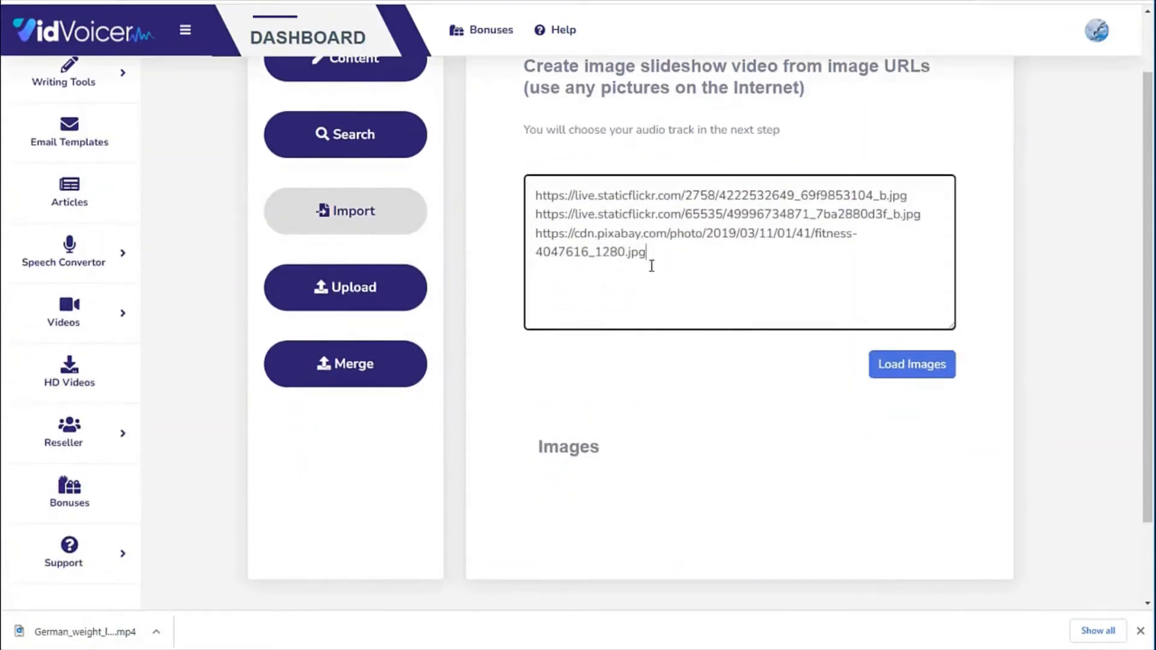
{"action": "scroll", "coordinate": [746, 256], "scroll_direction": "up", "scroll_amount": 2}
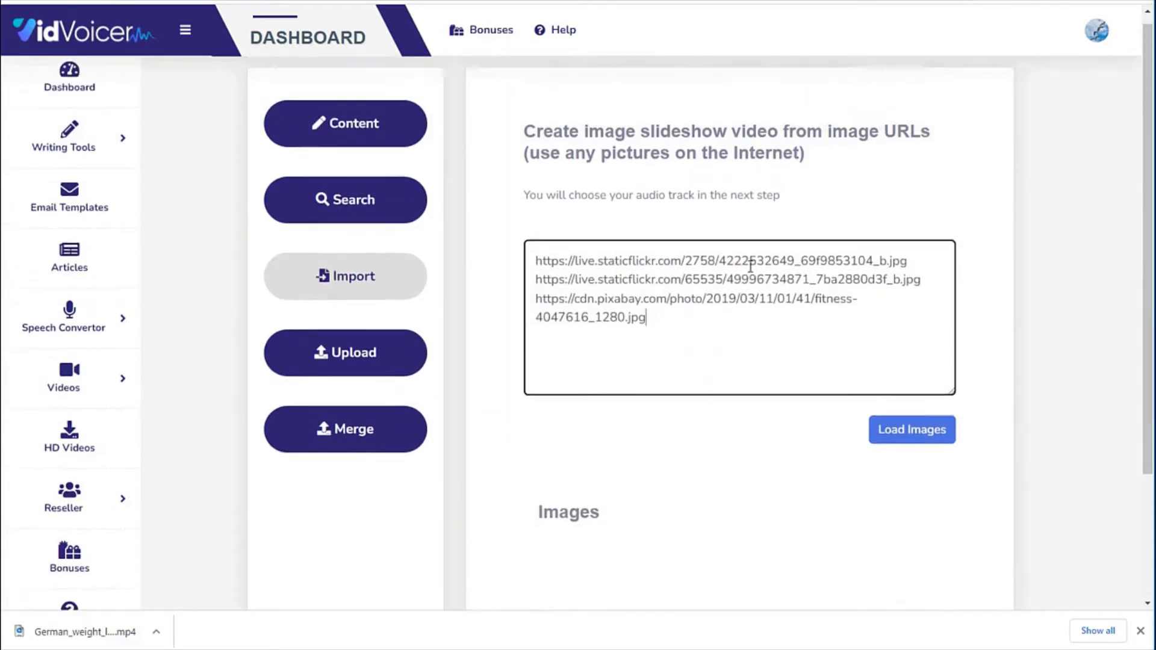
{"action": "left_click", "coordinate": [919, 443]}
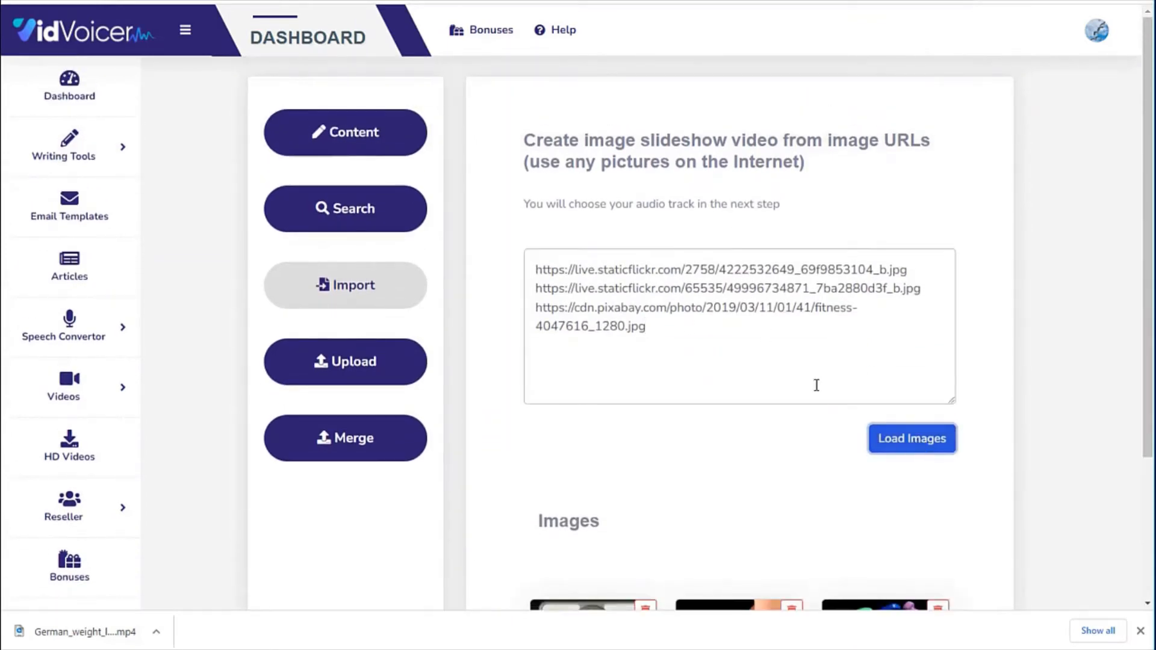
{"action": "scroll", "coordinate": [960, 346], "scroll_direction": "down", "scroll_amount": 3}
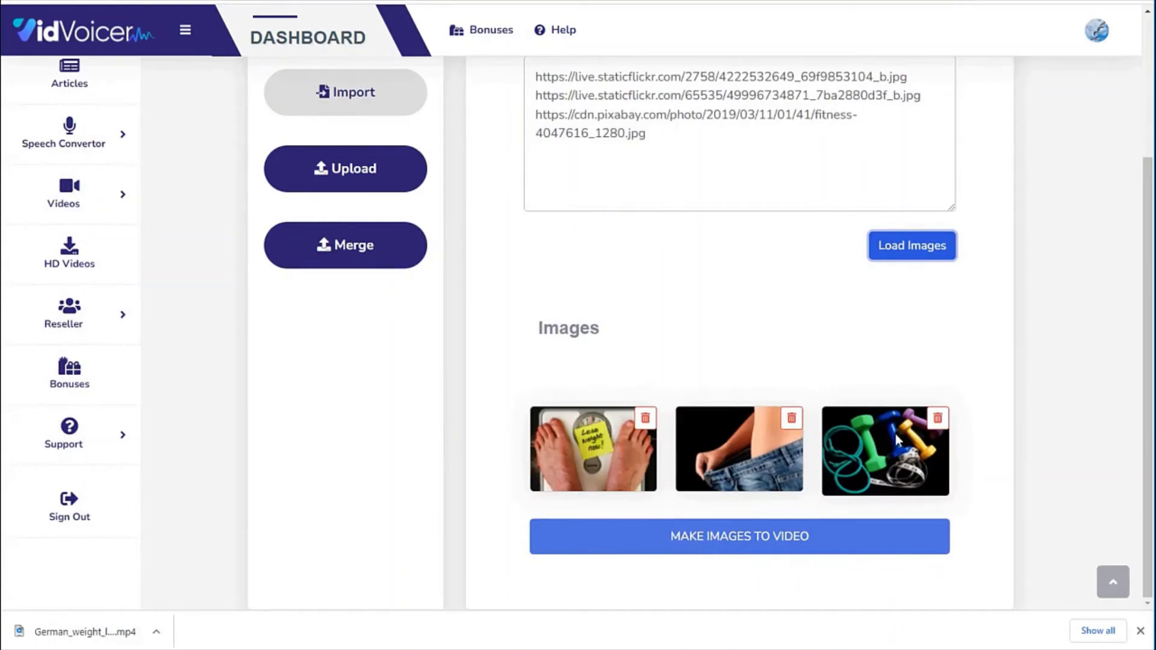
Fill in the slideshow video settings with the title "German weight loss promo 3" and the "German weight loss" voiceover, and close them without processing
{"action": "left_click", "coordinate": [745, 536]}
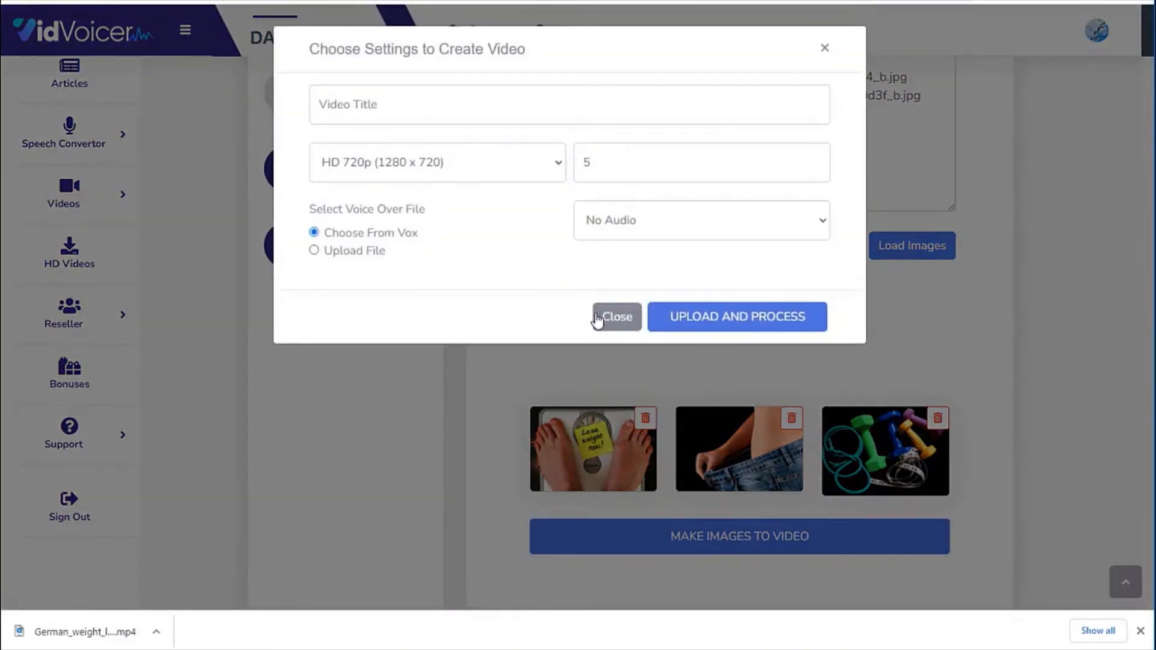
{"action": "left_click", "coordinate": [402, 105]}
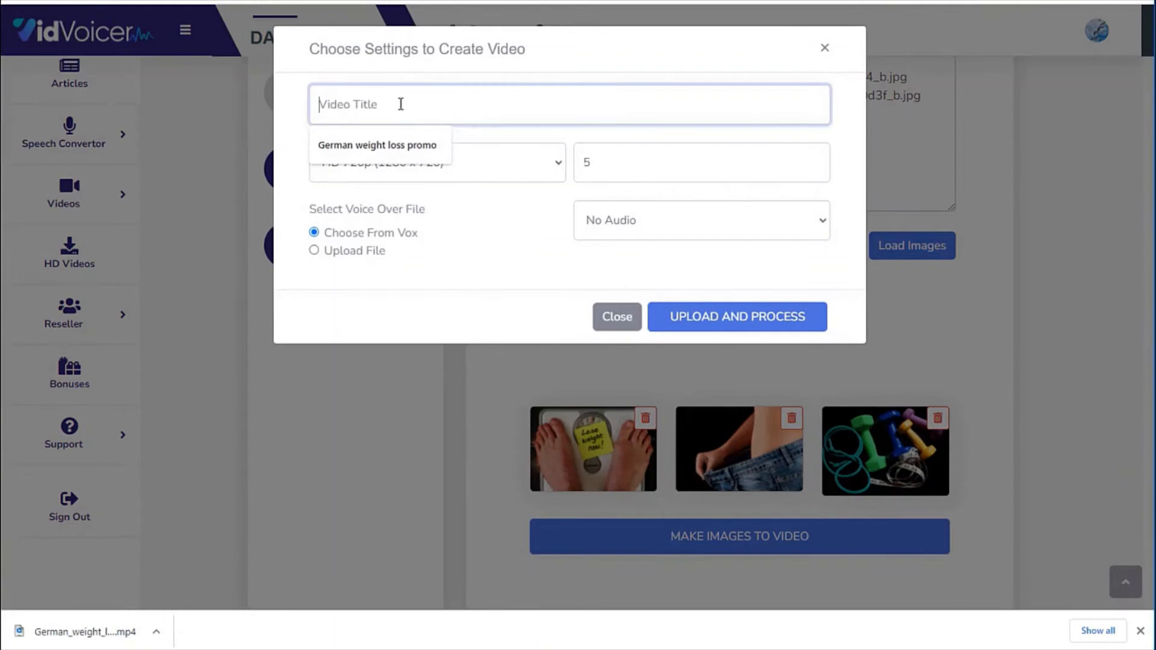
{"action": "left_click", "coordinate": [389, 140]}
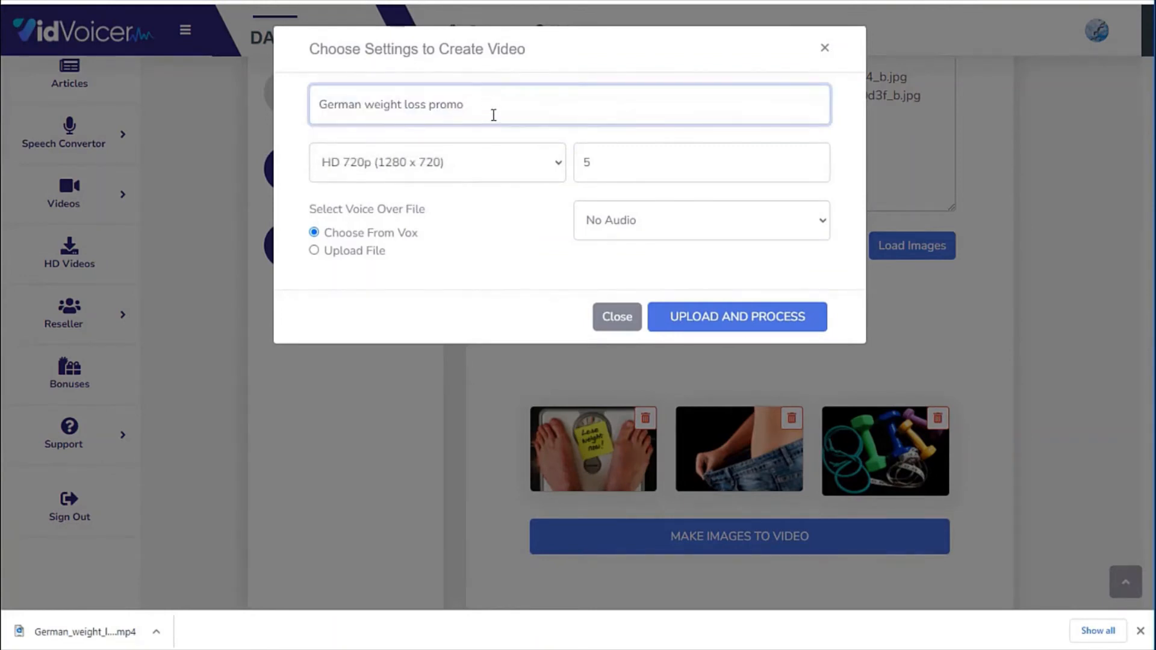
{"action": "left_click", "coordinate": [490, 160]}
{"action": "left_click", "coordinate": [490, 161]}
{"action": "left_click", "coordinate": [613, 159]}
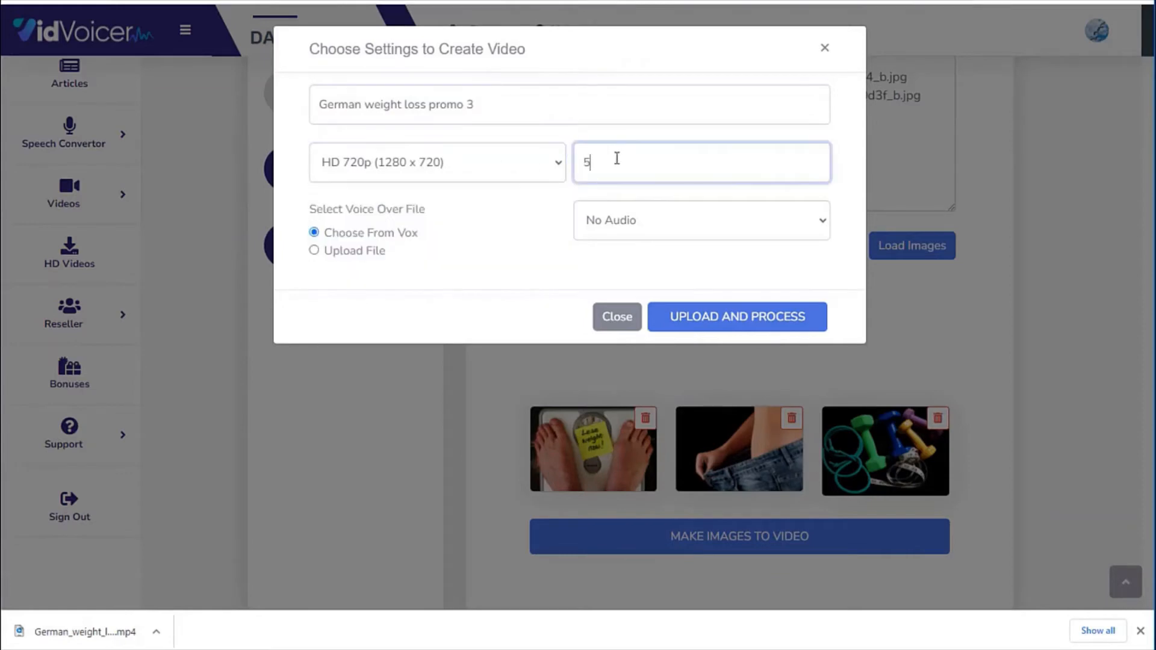
{"action": "left_click", "coordinate": [650, 228]}
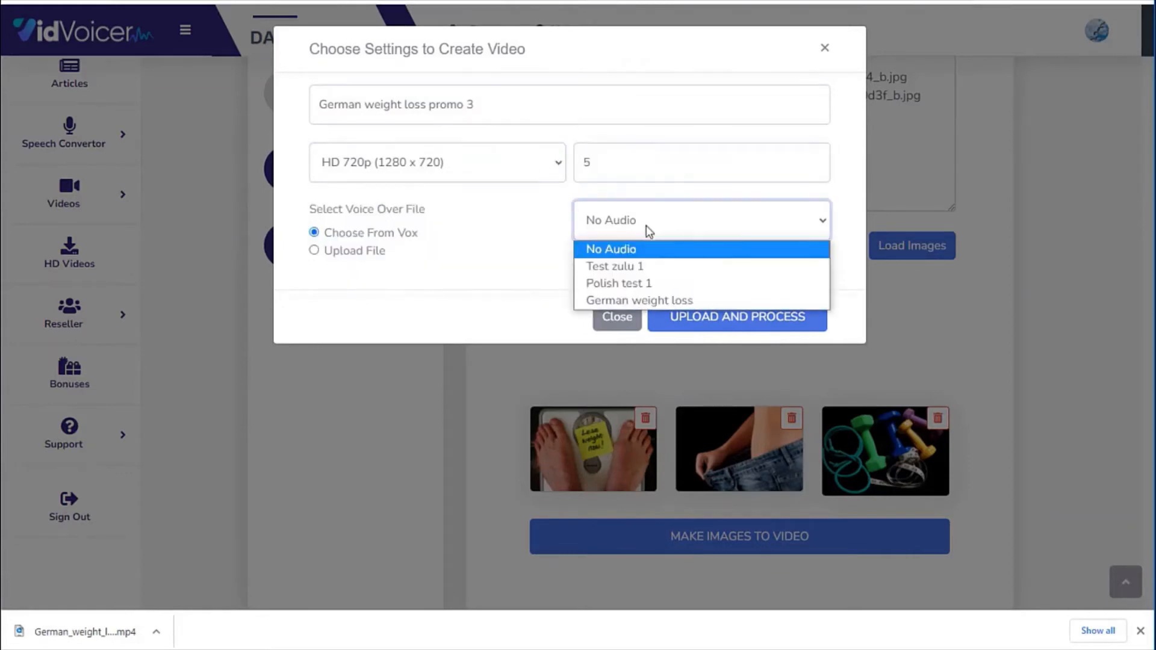
{"action": "left_click", "coordinate": [633, 299]}
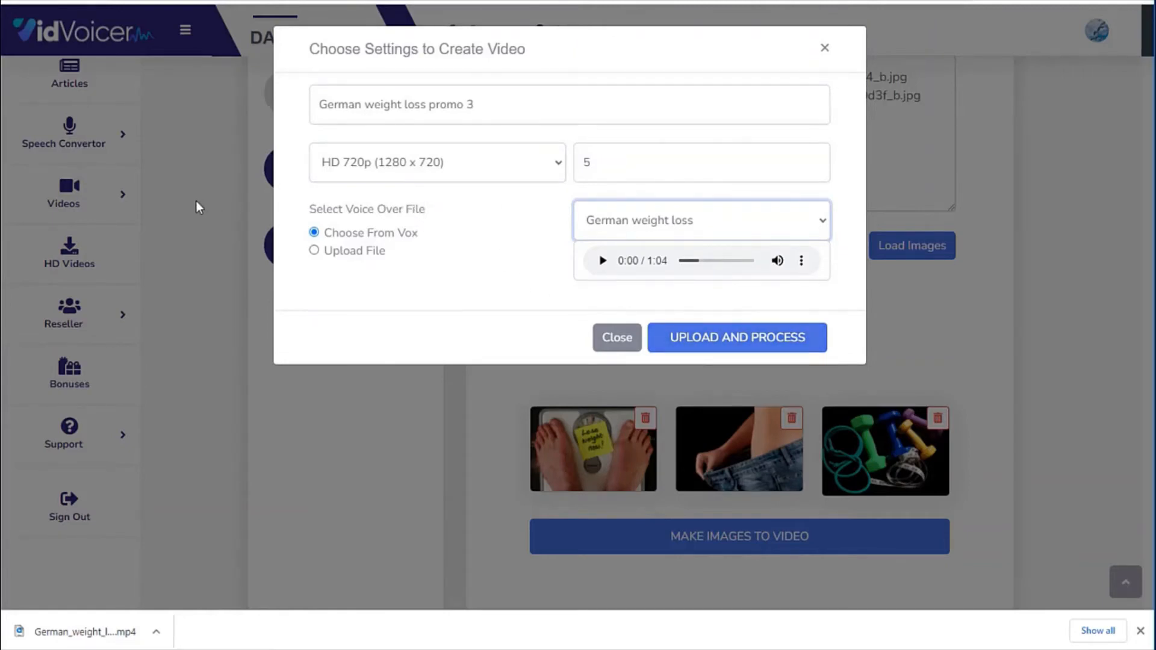
{"action": "left_click", "coordinate": [824, 49]}
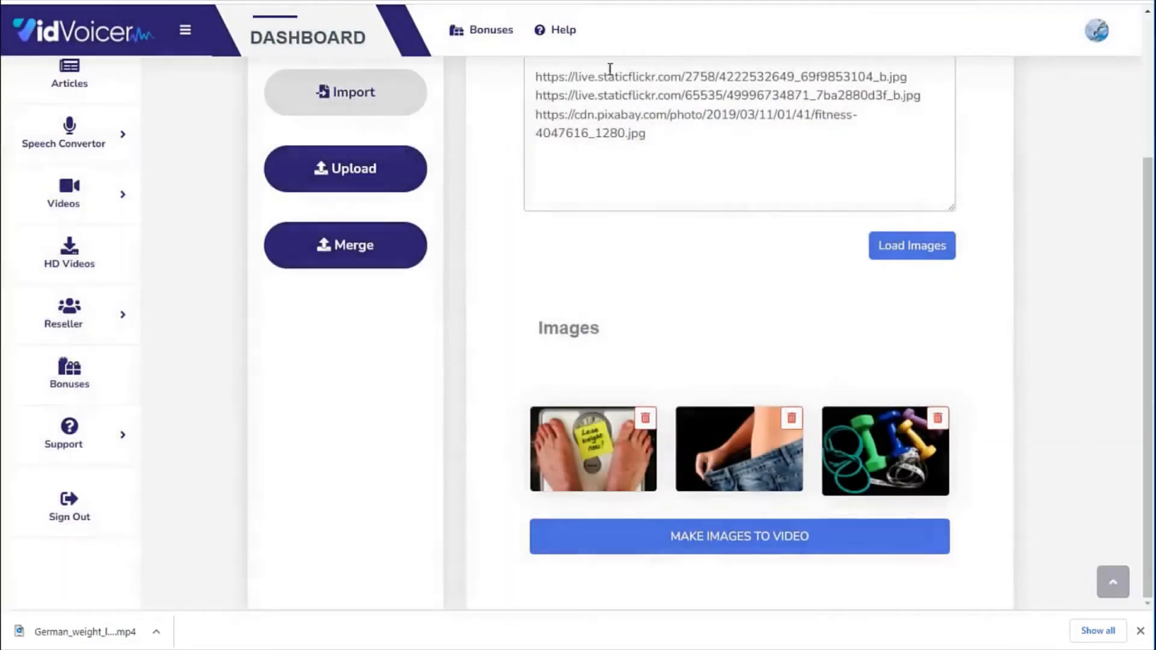
Start a new text (whiteboard) video and title it "weight loss squeeze"
{"action": "scroll", "coordinate": [473, 180], "scroll_direction": "up", "scroll_amount": 1}
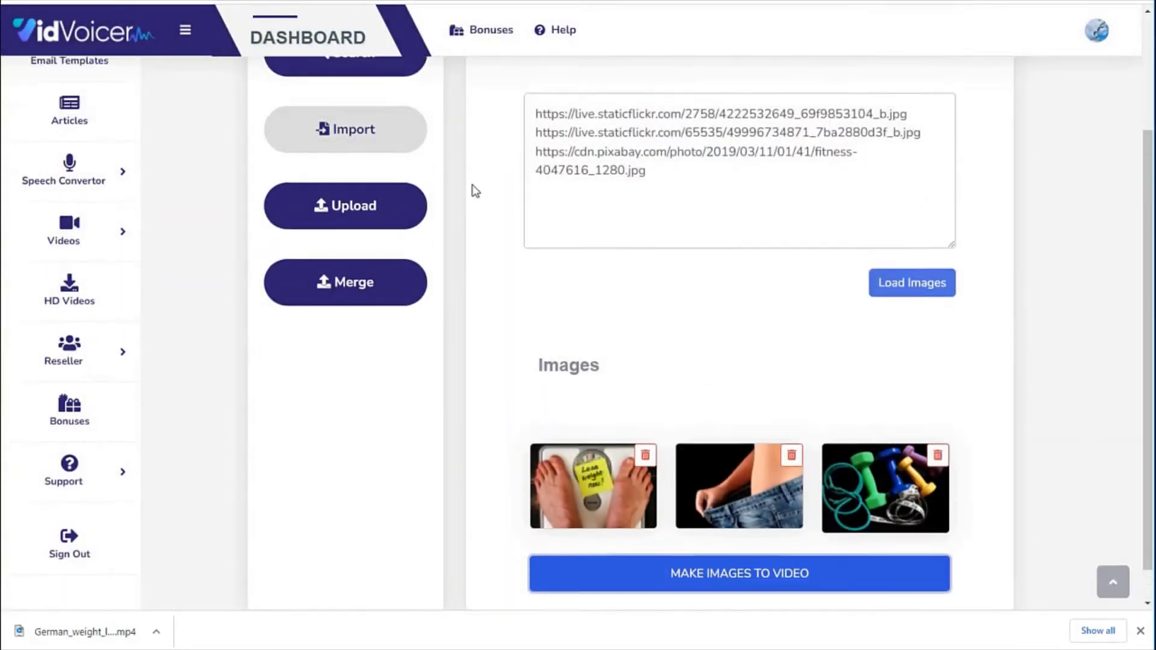
{"action": "scroll", "coordinate": [472, 201], "scroll_direction": "up", "scroll_amount": 2}
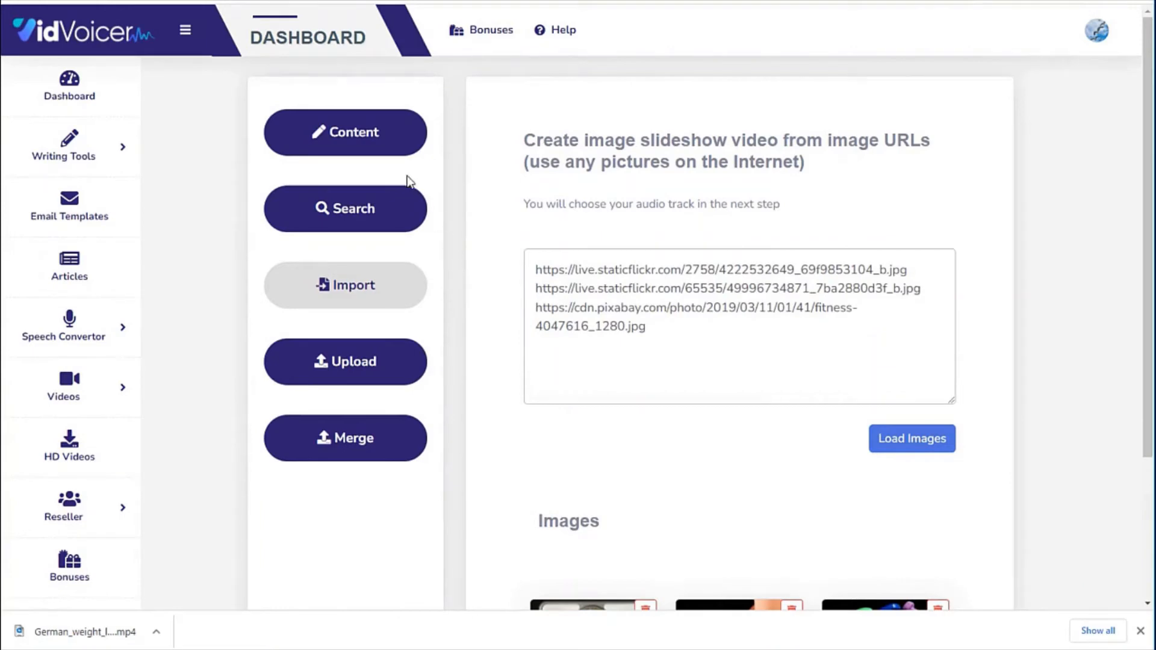
{"action": "left_click", "coordinate": [349, 139]}
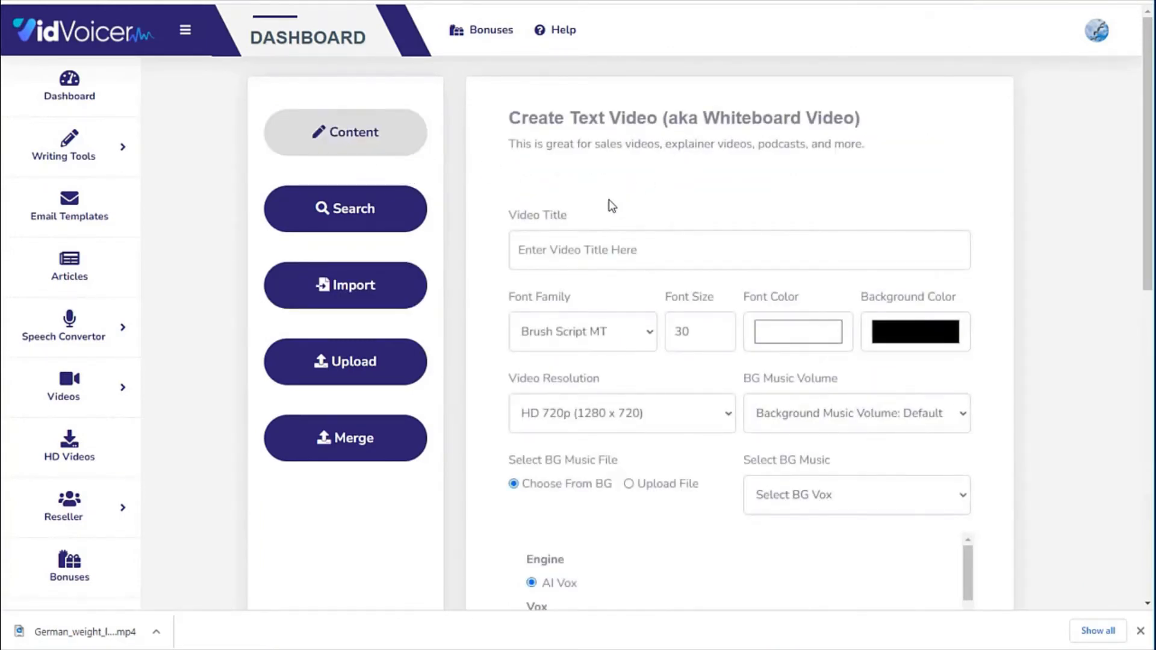
{"action": "left_click", "coordinate": [545, 248]}
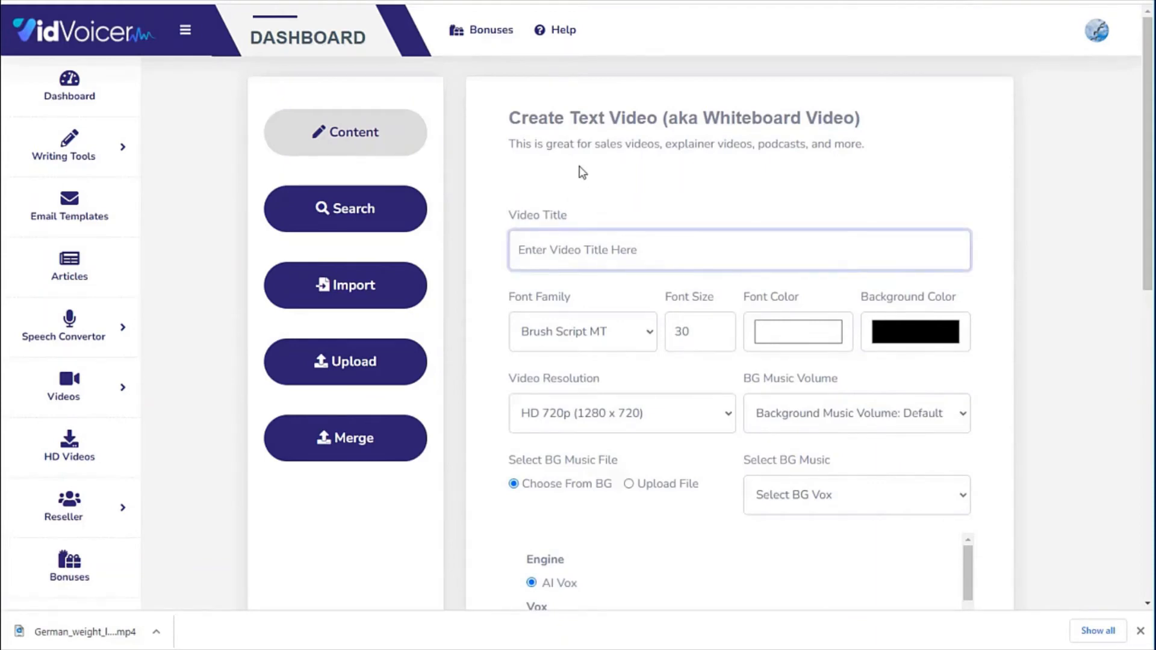
{"action": "type", "text": "weight loss squeeze"}
Set the text video's font to Arial at size 50, and check the words-per-line suggestion for HD 720p
{"action": "scroll", "coordinate": [574, 148], "scroll_direction": "down", "scroll_amount": 1}
{"action": "left_click", "coordinate": [623, 259]}
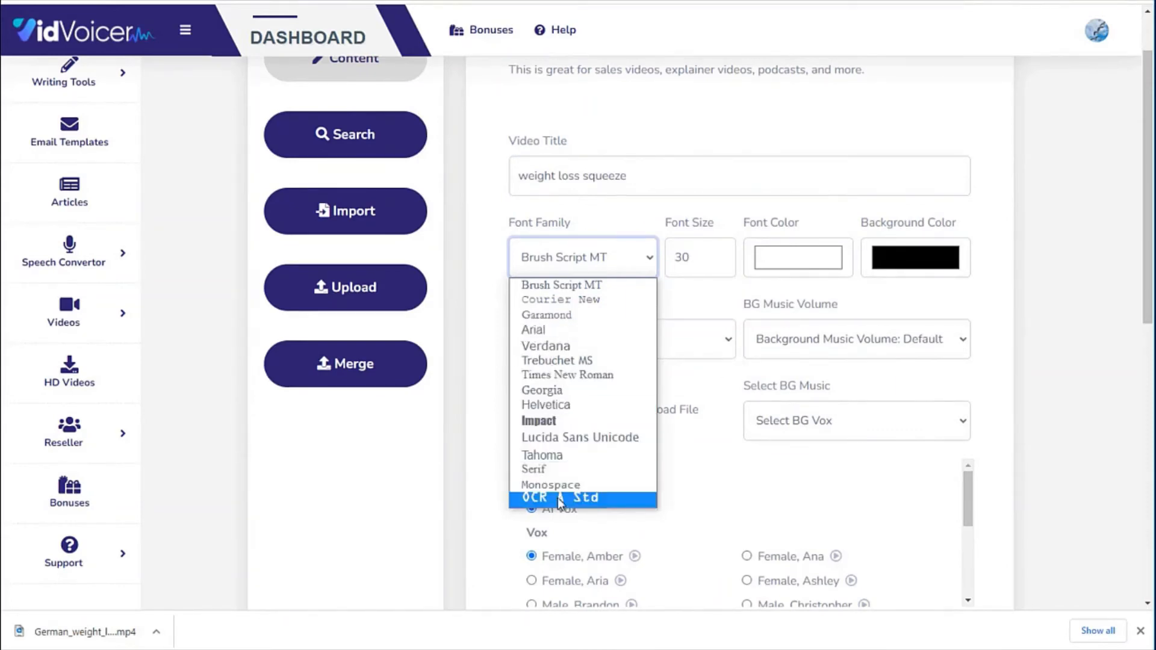
{"action": "left_click", "coordinate": [552, 334]}
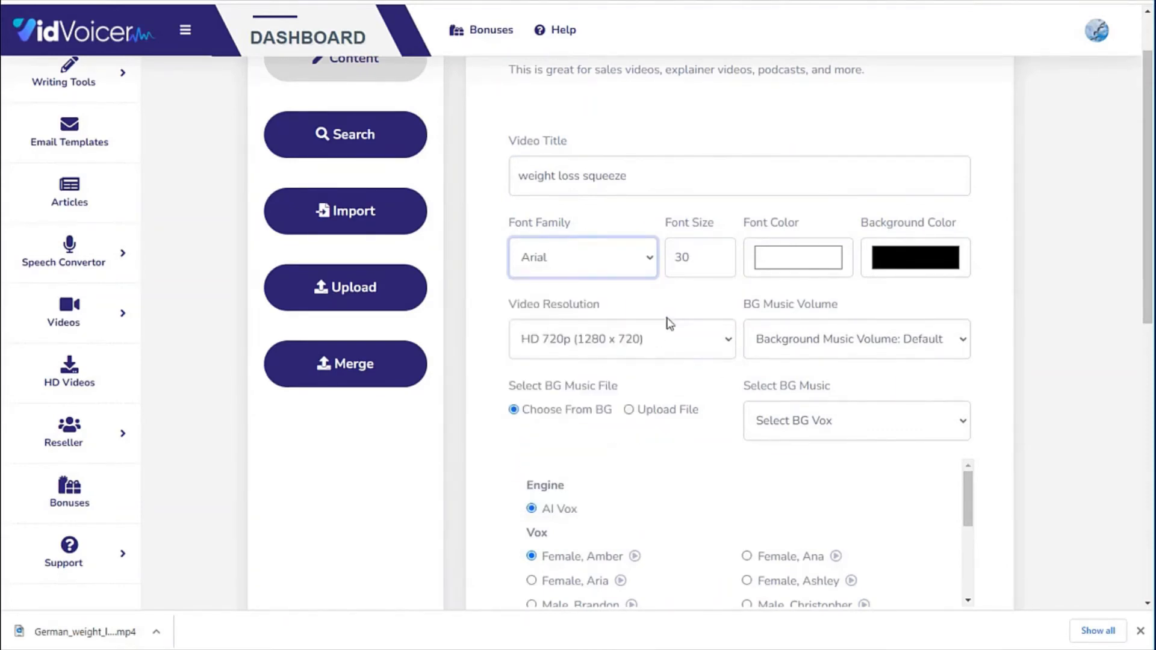
{"action": "left_click_drag", "start_coordinate": [679, 256], "coordinate": [671, 255]}
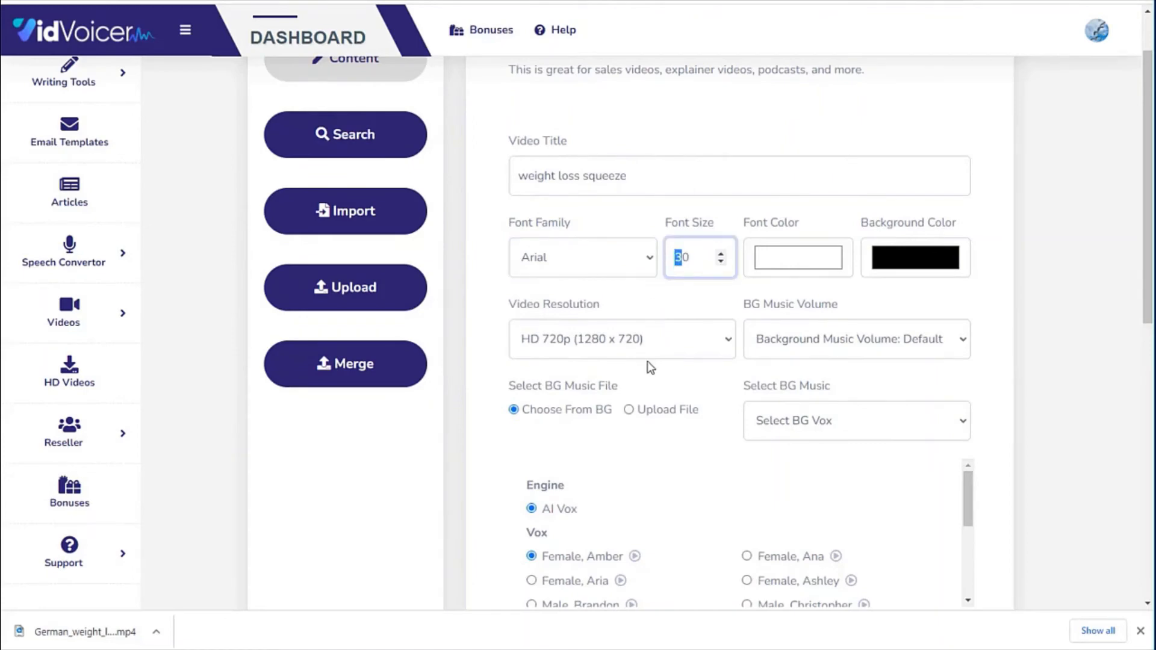
{"action": "type", "text": "5"}
{"action": "left_click_drag", "start_coordinate": [1141, 290], "coordinate": [1147, 571]}
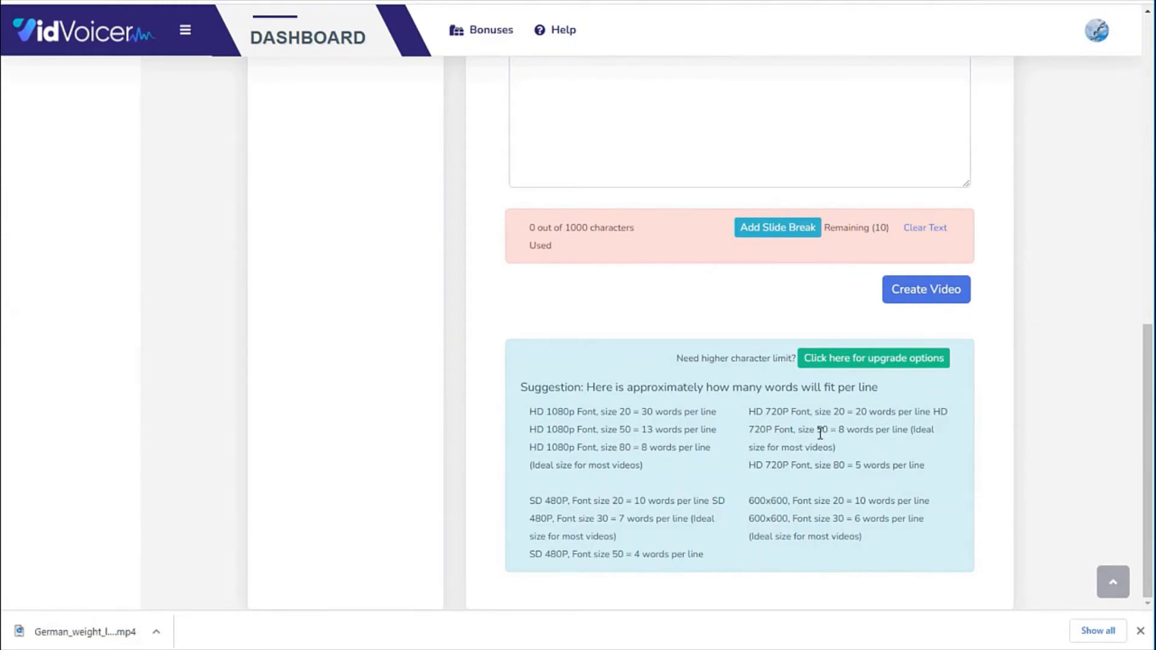
{"action": "left_click_drag", "start_coordinate": [803, 428], "coordinate": [829, 429]}
{"action": "left_click_drag", "start_coordinate": [1142, 418], "coordinate": [1144, 143]}
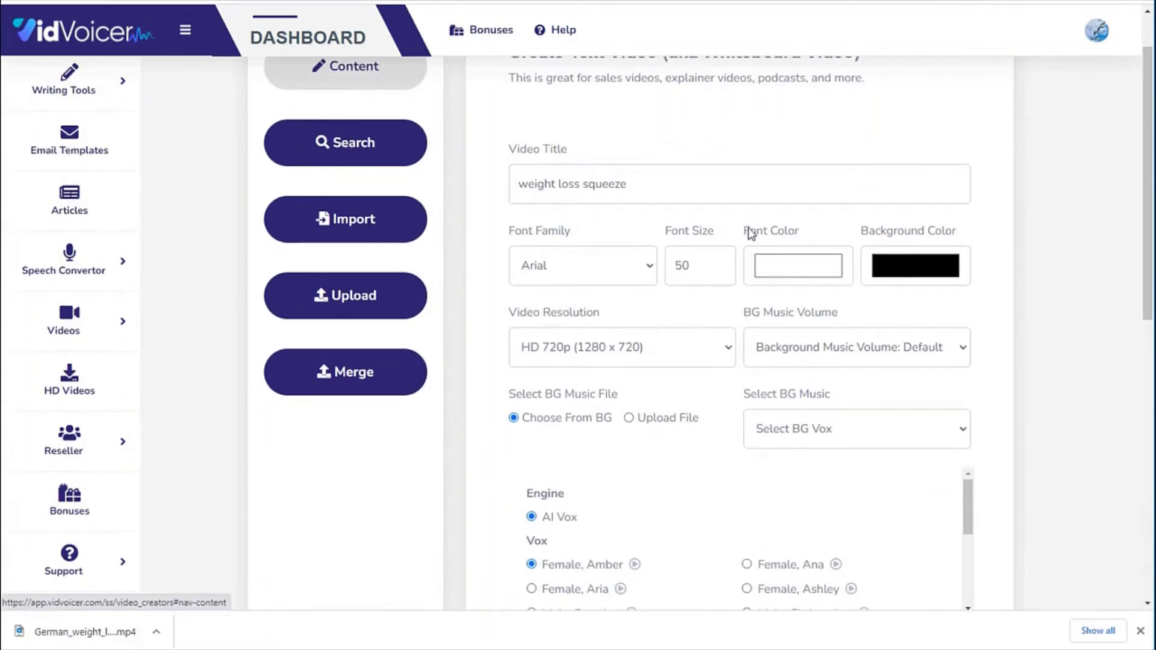
Set the text video's background color to light blue and its font color to black
{"action": "left_click", "coordinate": [904, 272]}
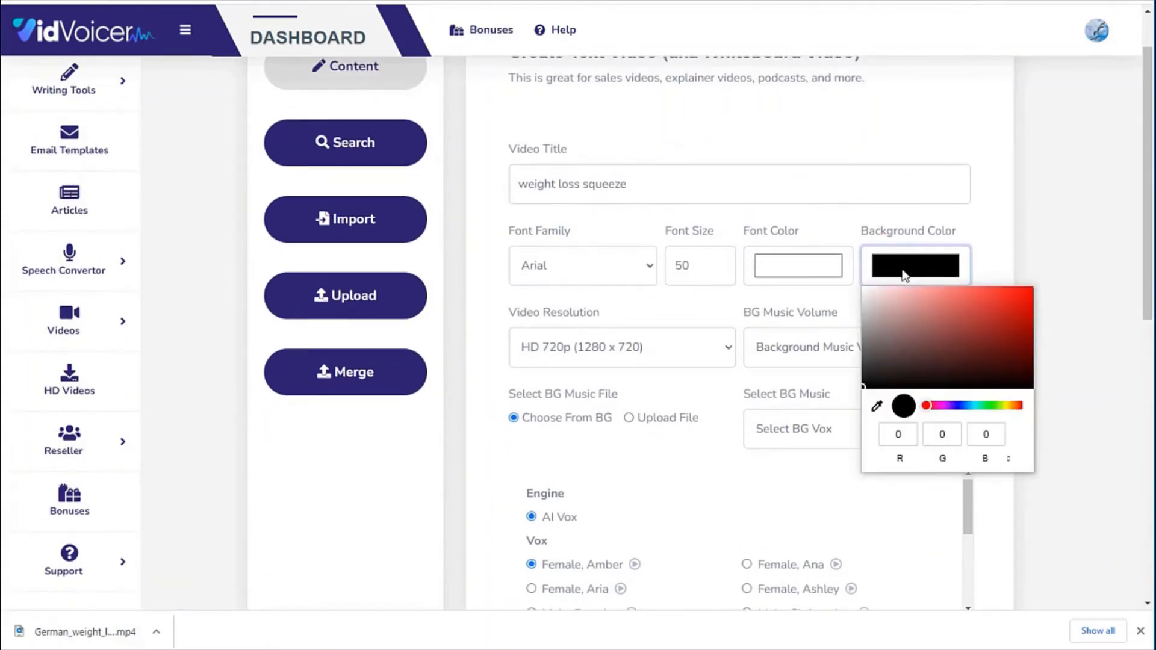
{"action": "left_click", "coordinate": [971, 405]}
{"action": "left_click_drag", "start_coordinate": [915, 301], "coordinate": [883, 294]}
{"action": "left_click", "coordinate": [792, 265]}
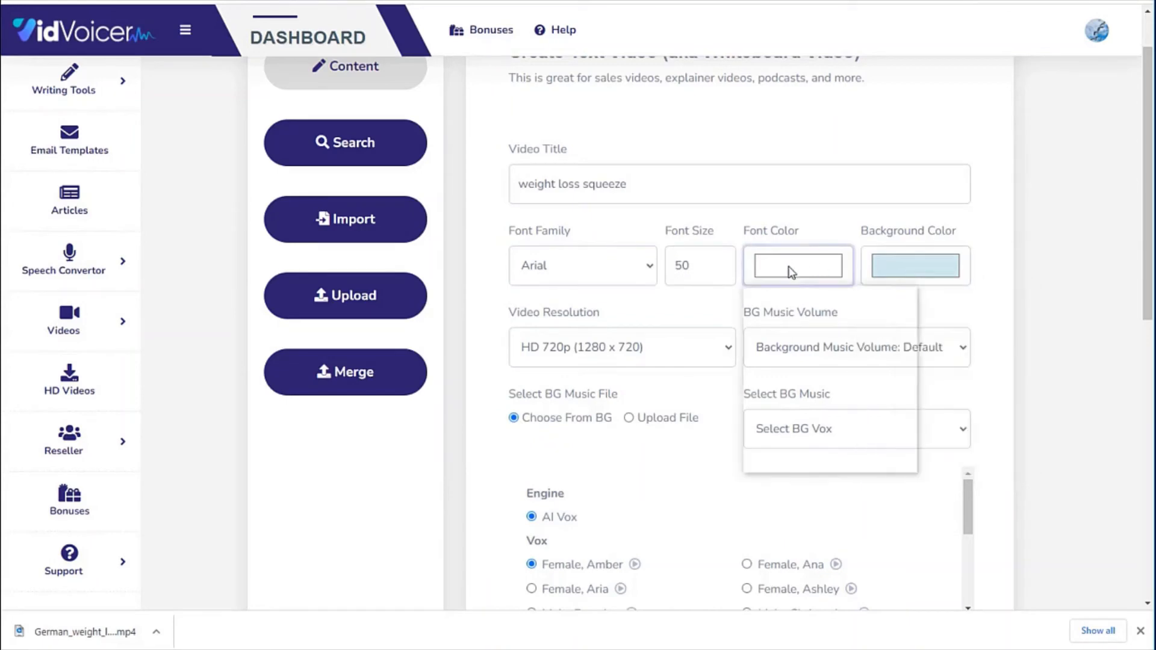
{"action": "left_click", "coordinate": [752, 371]}
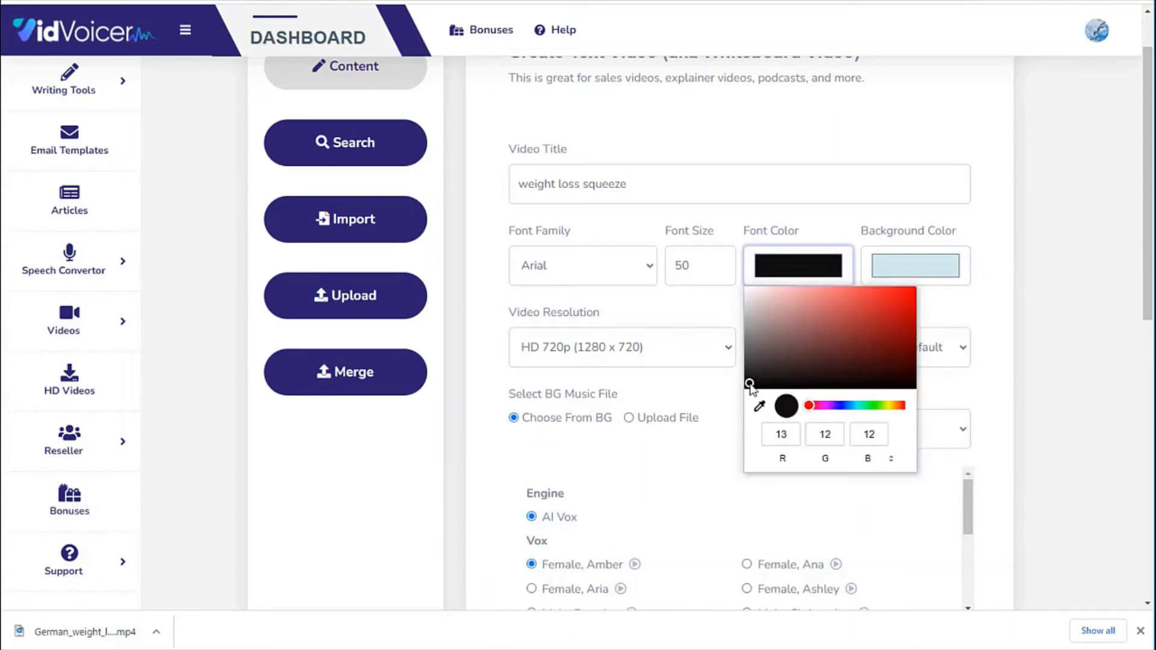
{"action": "left_click", "coordinate": [717, 313]}
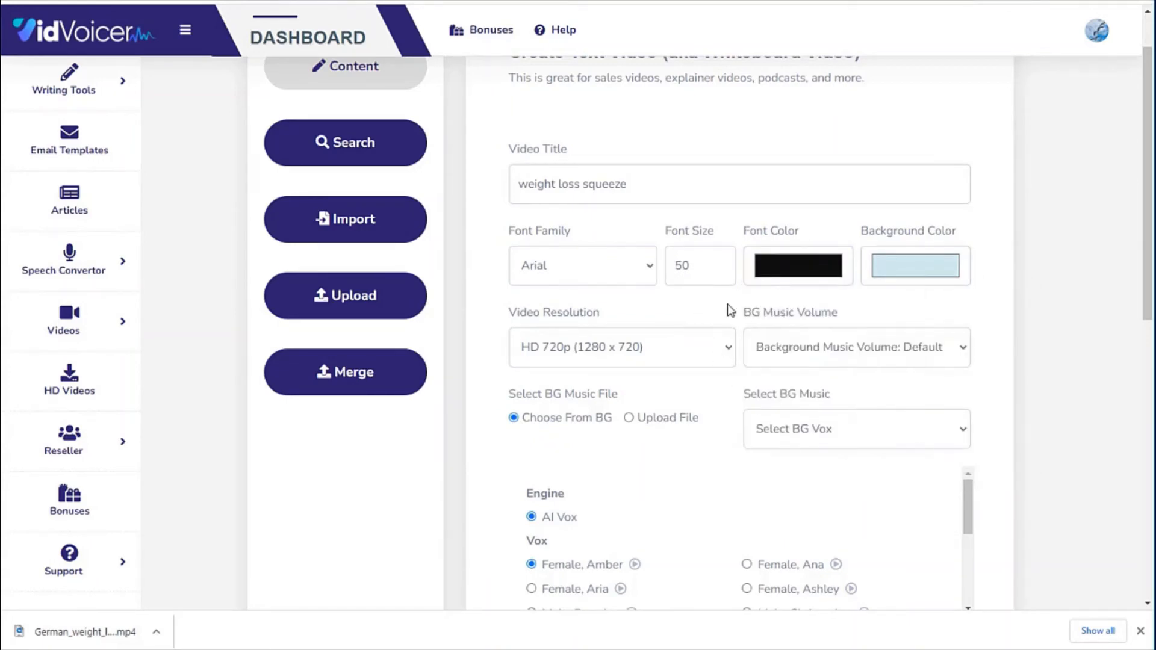
Set the background music volume to 0.10 and choose "BG new - 4" as the background music
{"action": "scroll", "coordinate": [730, 305], "scroll_direction": "down", "scroll_amount": 1}
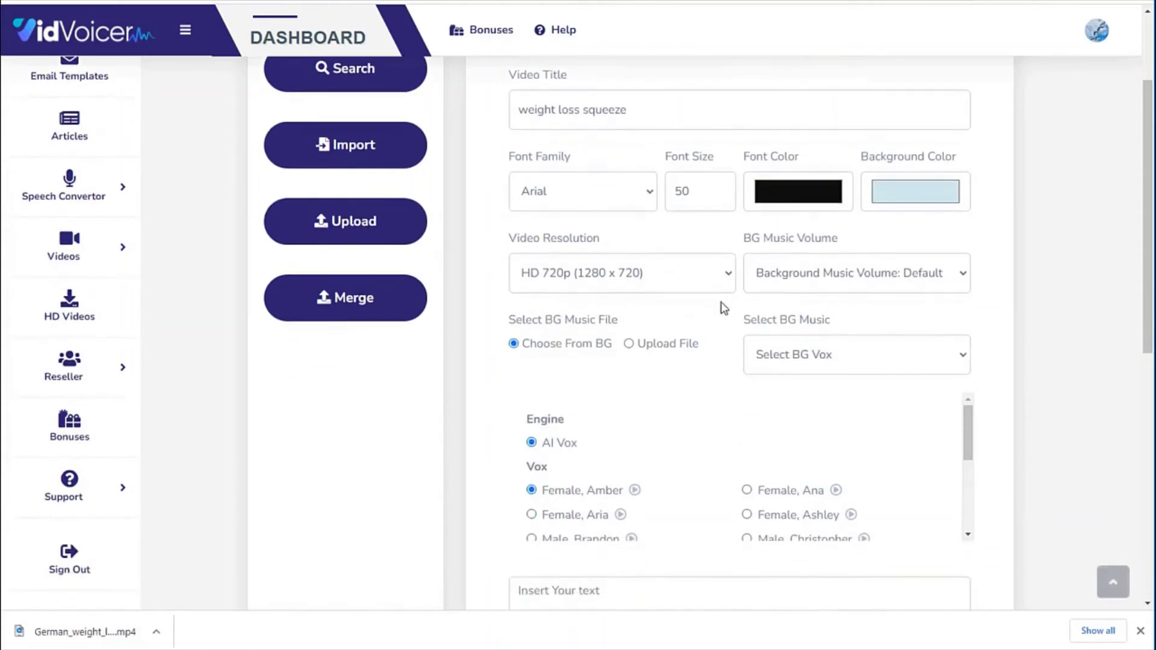
{"action": "left_click", "coordinate": [879, 275]}
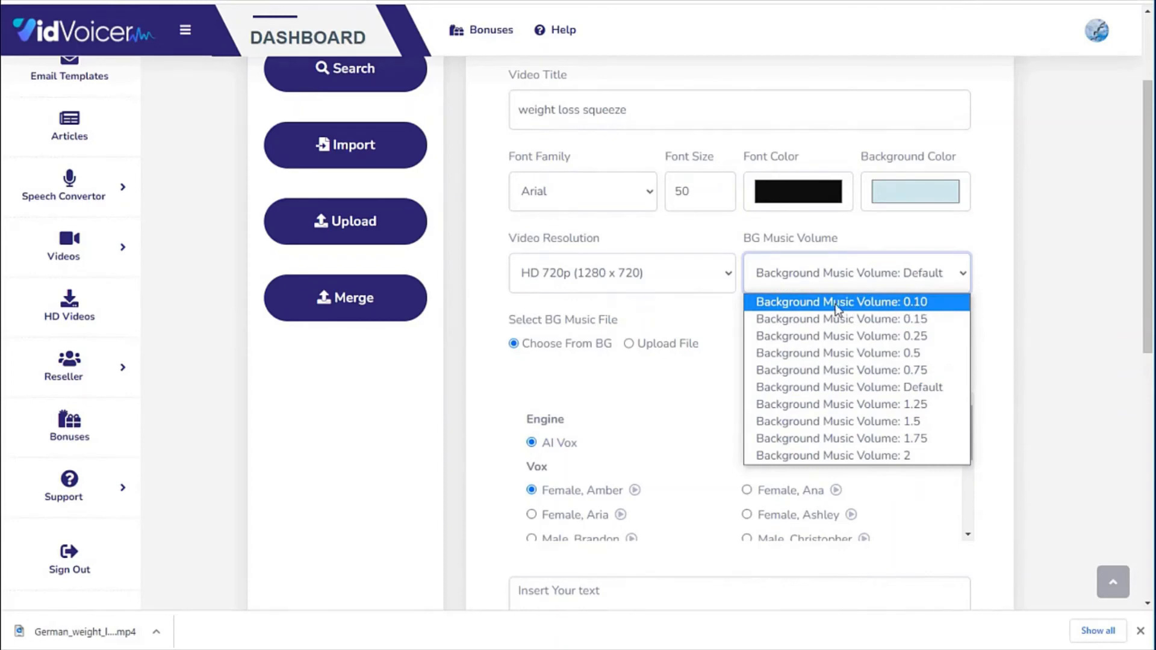
{"action": "left_click", "coordinate": [906, 305]}
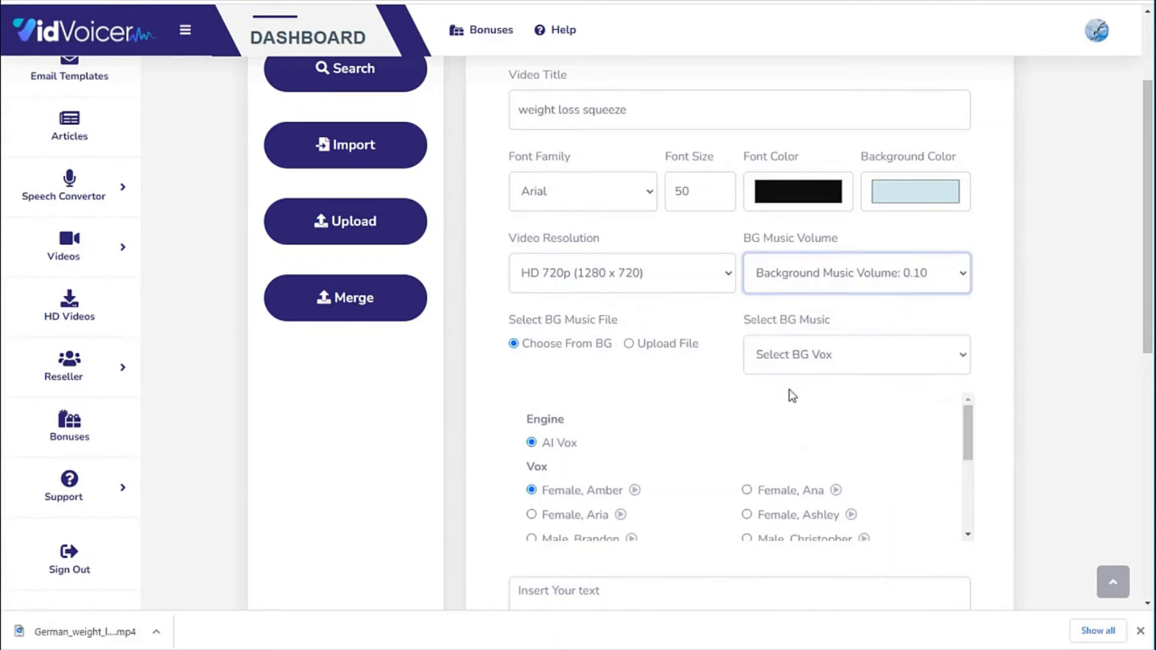
{"action": "left_click", "coordinate": [832, 354]}
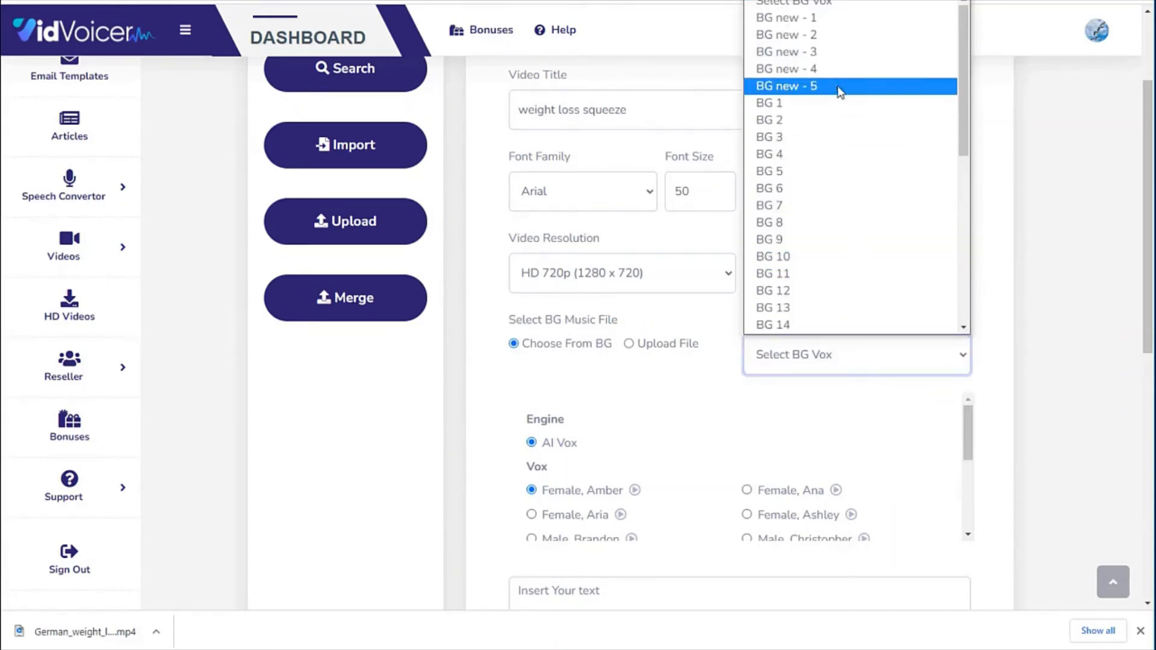
{"action": "left_click", "coordinate": [835, 70]}
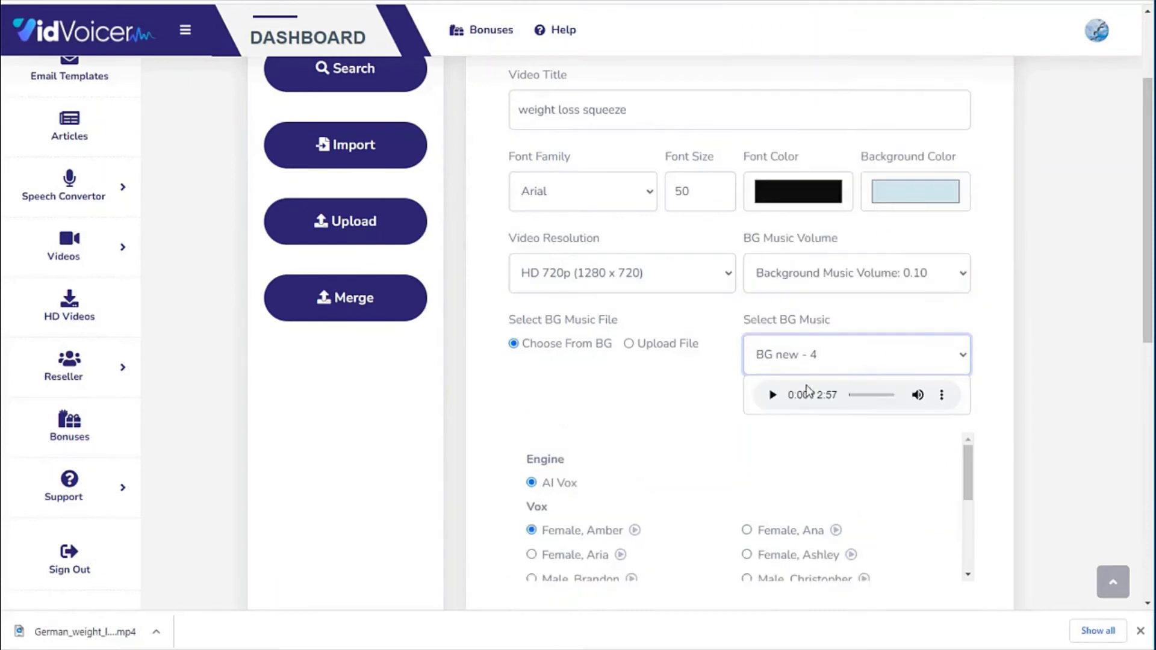
Look through the background music choices and play a short preview of the selected BG new - 4 track
{"action": "left_click", "coordinate": [835, 356]}
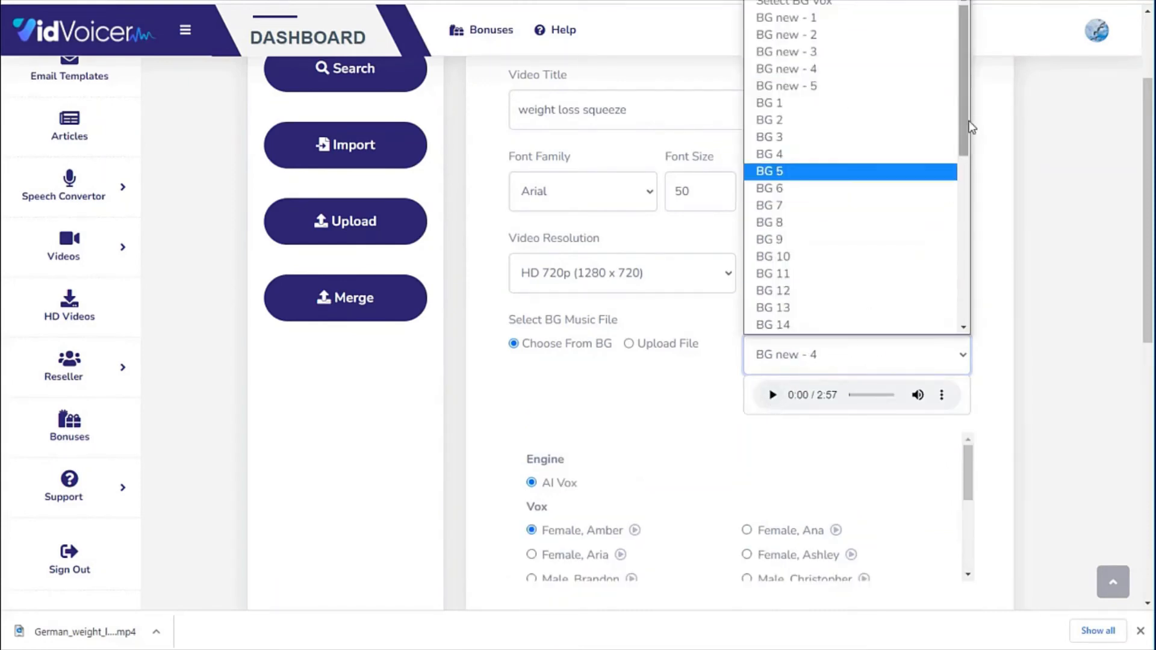
{"action": "mouse_move", "coordinate": [965, 92]}
{"action": "left_mouse_down"}
{"action": "mouse_move", "coordinate": [963, 270]}
{"action": "mouse_move", "coordinate": [964, 53]}
{"action": "mouse_move", "coordinate": [963, 268]}
{"action": "mouse_move", "coordinate": [974, 90]}
{"action": "left_mouse_up"}
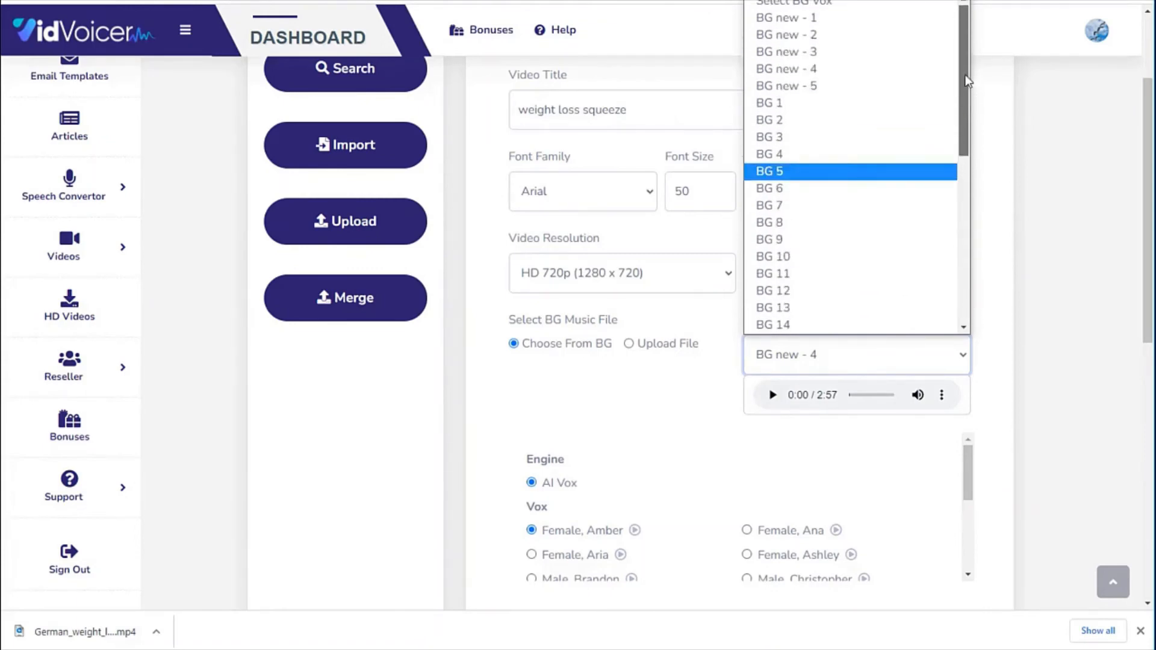
{"action": "left_click", "coordinate": [674, 372]}
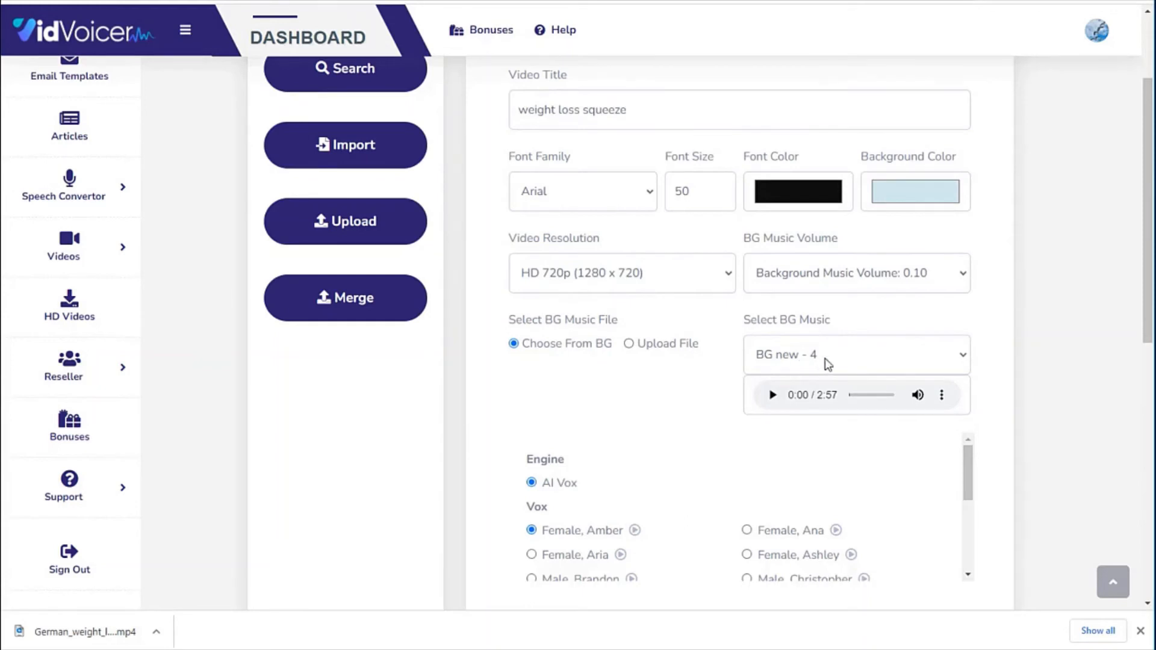
{"action": "left_click", "coordinate": [773, 395]}
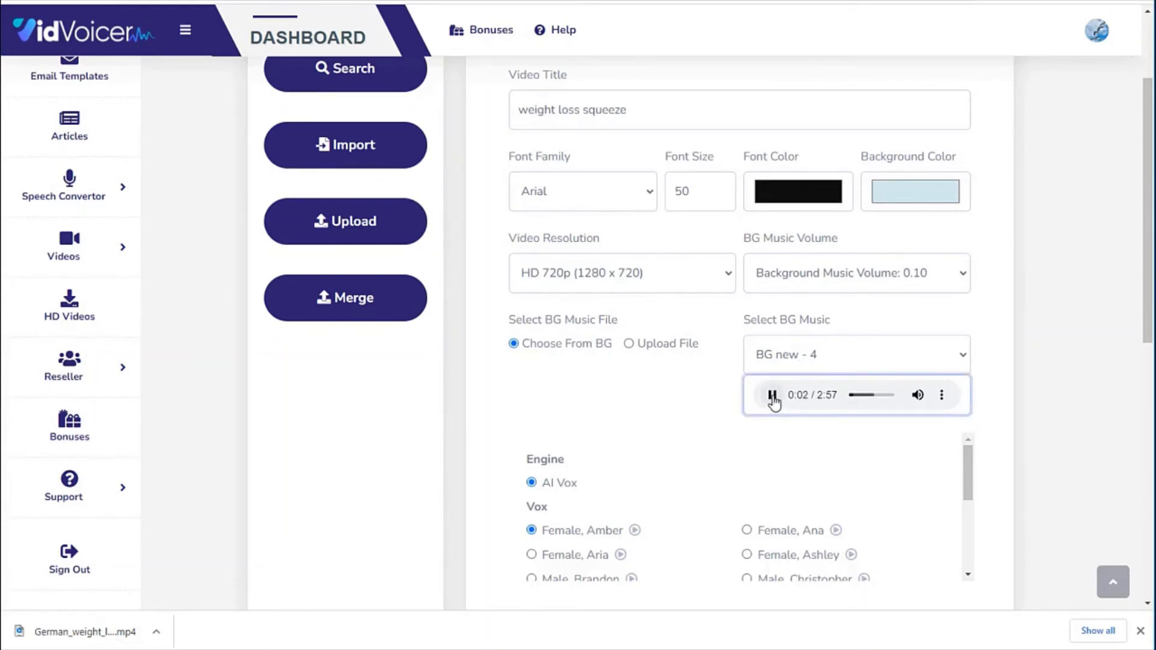
{"action": "left_click", "coordinate": [772, 396]}
{"action": "left_click", "coordinate": [688, 380]}
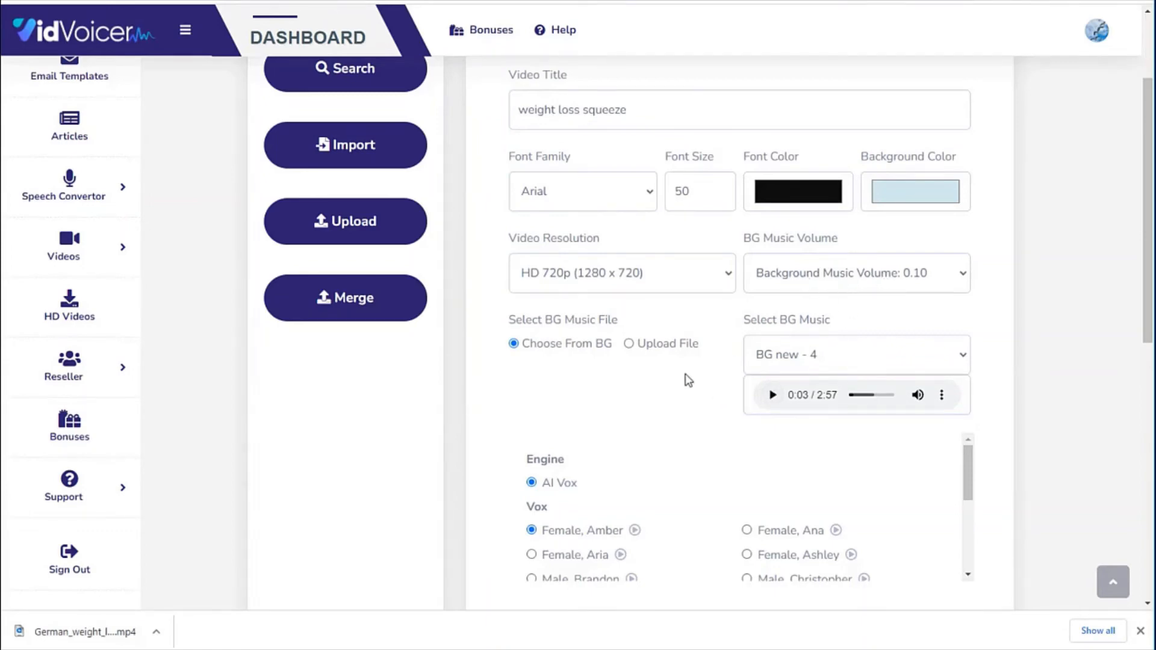
Review the AI Vox voices offered for the text video
{"action": "scroll", "coordinate": [679, 391], "scroll_direction": "down", "scroll_amount": 5}
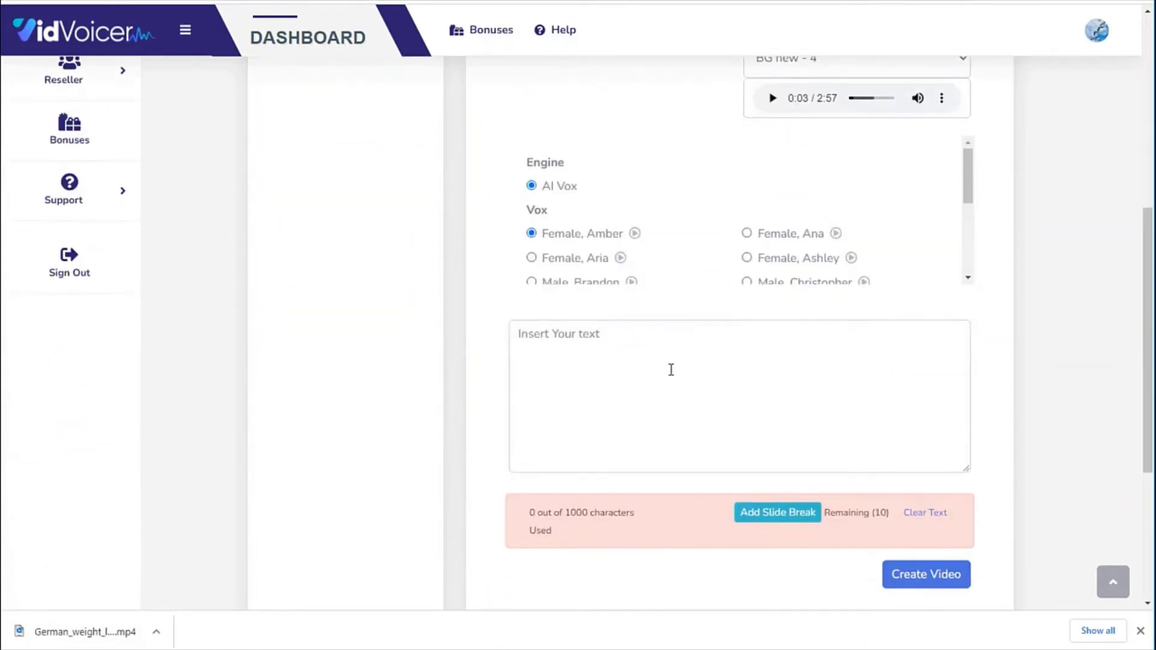
{"action": "scroll", "coordinate": [671, 369], "scroll_direction": "up", "scroll_amount": 2}
{"action": "scroll", "coordinate": [677, 364], "scroll_direction": "up", "scroll_amount": 1}
{"action": "mouse_move", "coordinate": [966, 301]}
{"action": "left_mouse_down"}
{"action": "mouse_move", "coordinate": [971, 353]}
{"action": "mouse_move", "coordinate": [963, 305]}
{"action": "left_mouse_up"}
{"action": "scroll", "coordinate": [602, 329], "scroll_direction": "down", "scroll_amount": 3}
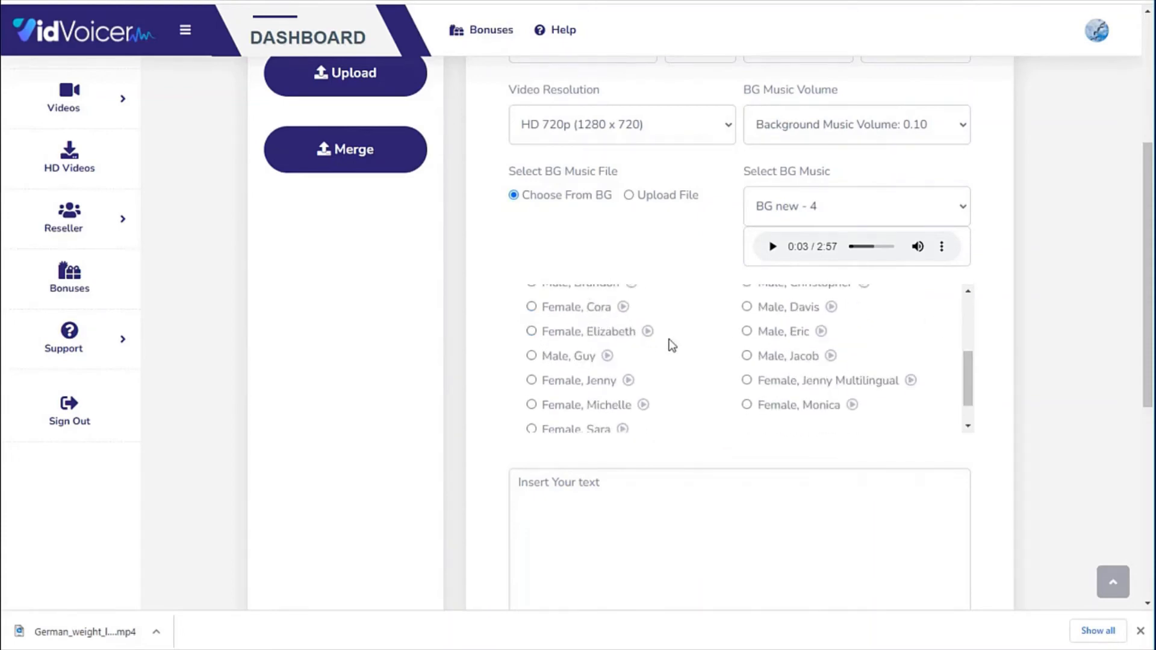
{"action": "scroll", "coordinate": [669, 343], "scroll_direction": "up", "scroll_amount": 3}
{"action": "scroll", "coordinate": [503, 398], "scroll_direction": "down", "scroll_amount": 2}
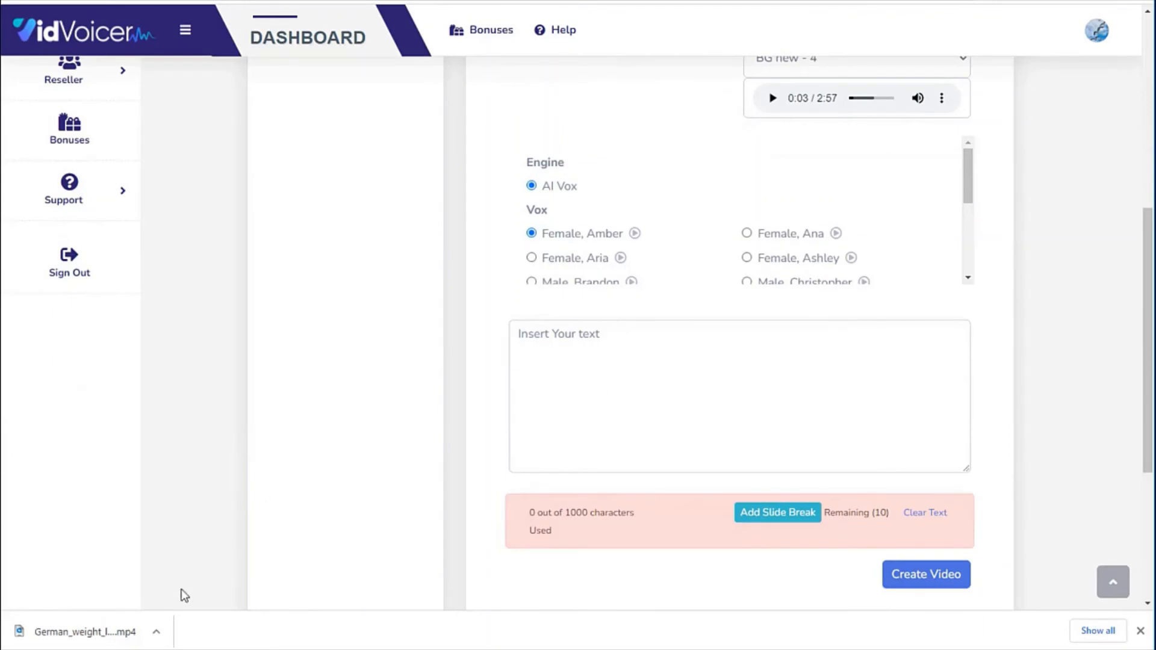
Switch to the text editor, copy the script with slide breaks from weight loss article 1.txt, and paste it as the VidVoicer video's text
{"action": "key", "text": "alt+Tab"}
{"action": "scroll", "coordinate": [280, 436], "scroll_direction": "down", "scroll_amount": 12}
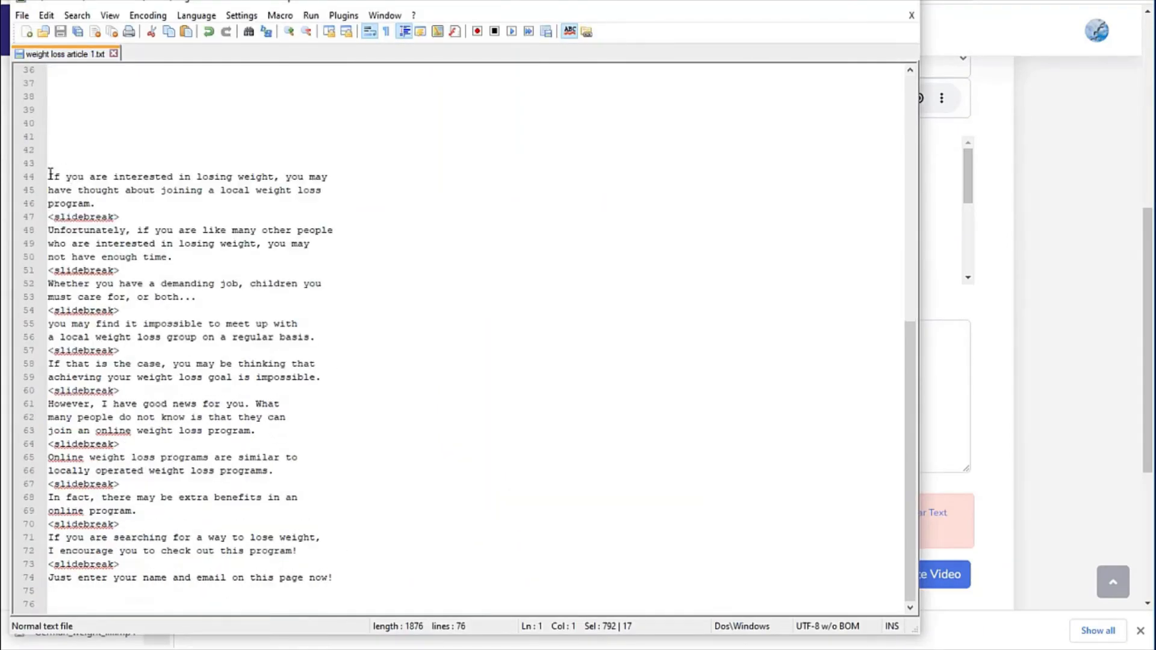
{"action": "left_click_drag", "start_coordinate": [49, 177], "coordinate": [386, 577]}
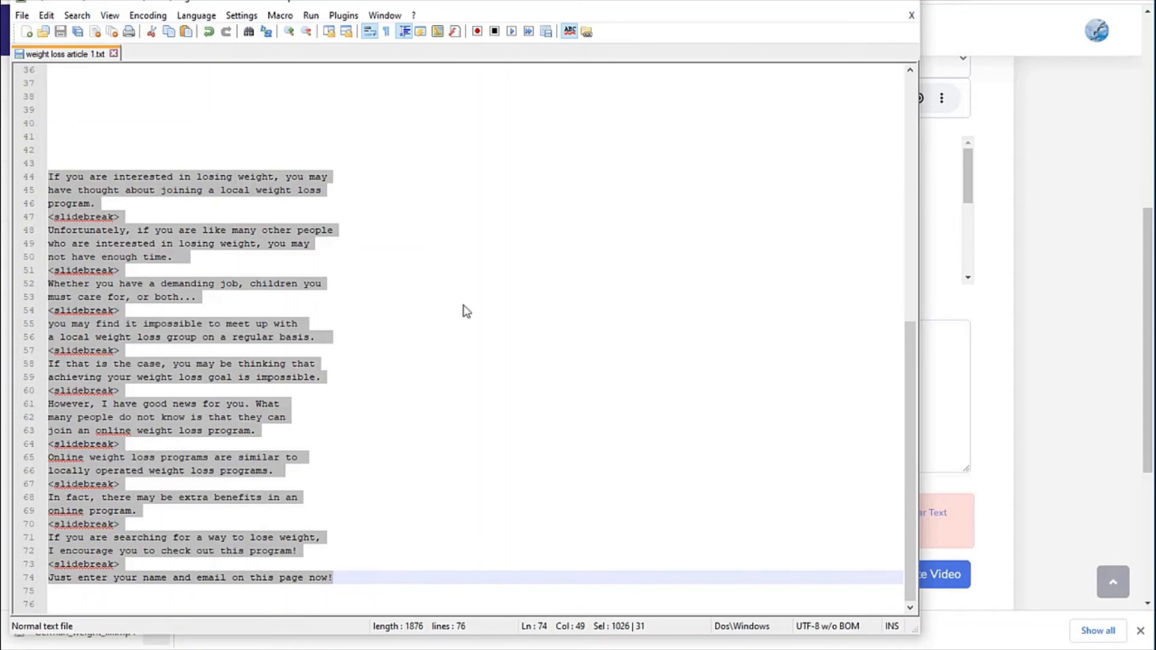
{"action": "left_click", "coordinate": [1048, 156]}
{"action": "left_click", "coordinate": [704, 338]}
{"action": "key", "text": "ctrl+v"}
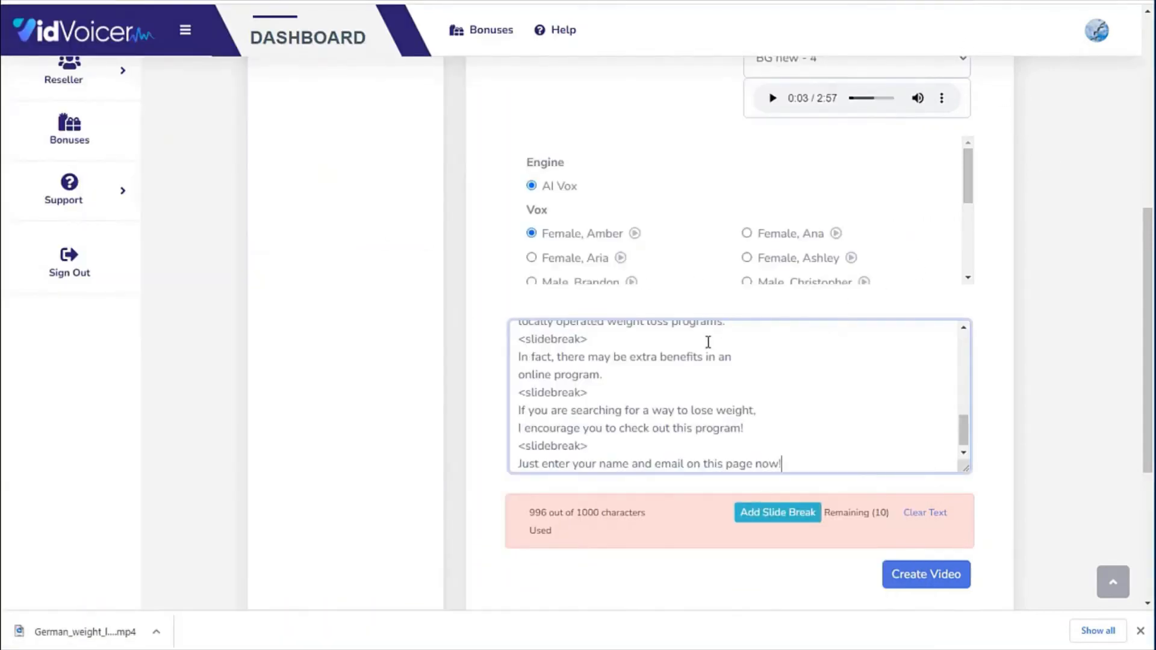
Examine the pasted script from beginning to end, checking its line lengths and the <slidebreak> markers separating the slides
{"action": "left_click_drag", "start_coordinate": [963, 424], "coordinate": [965, 443]}
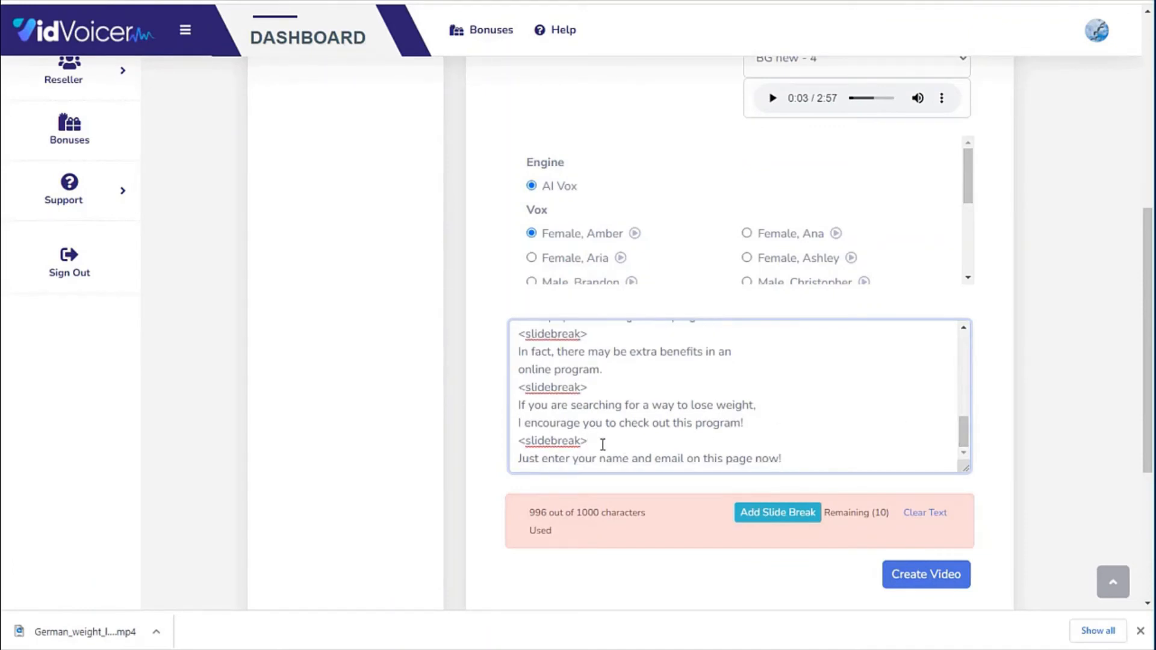
{"action": "left_click_drag", "start_coordinate": [517, 441], "coordinate": [616, 441]}
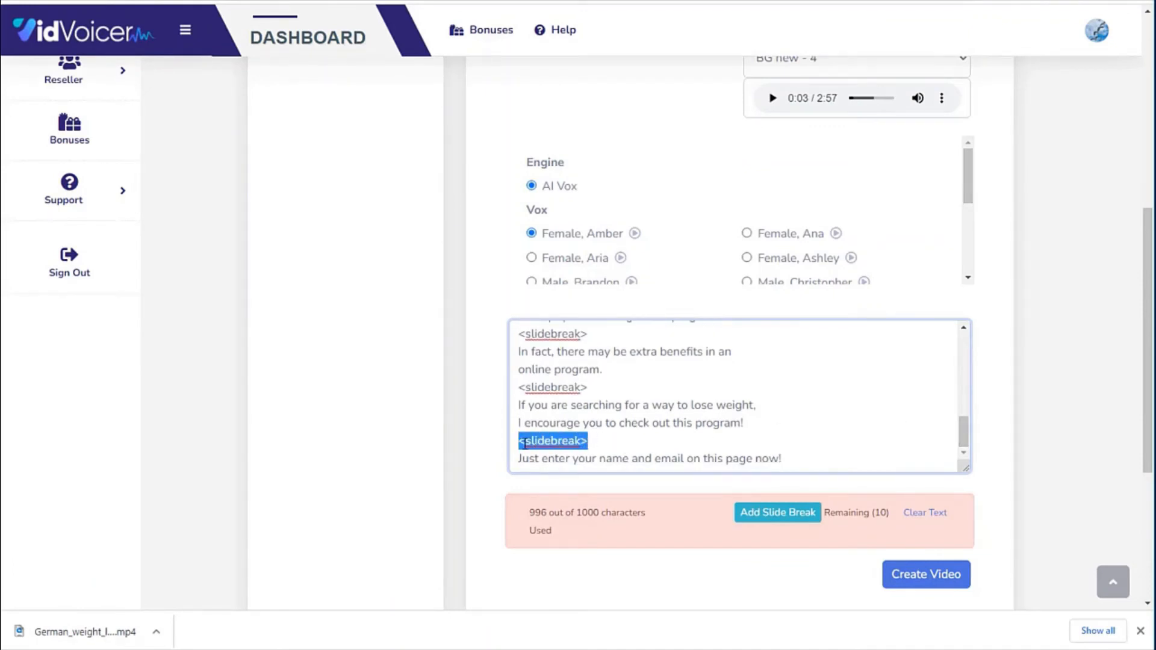
{"action": "left_click_drag", "start_coordinate": [525, 444], "coordinate": [579, 442]}
{"action": "left_click", "coordinate": [576, 443]}
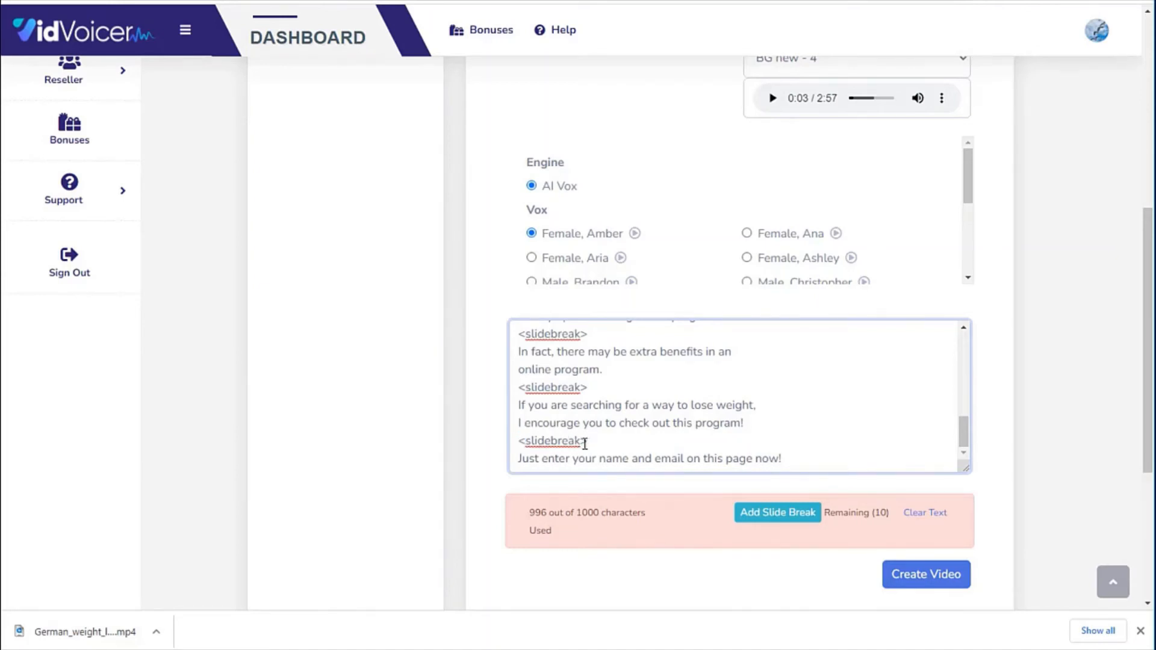
{"action": "left_click", "coordinate": [662, 443]}
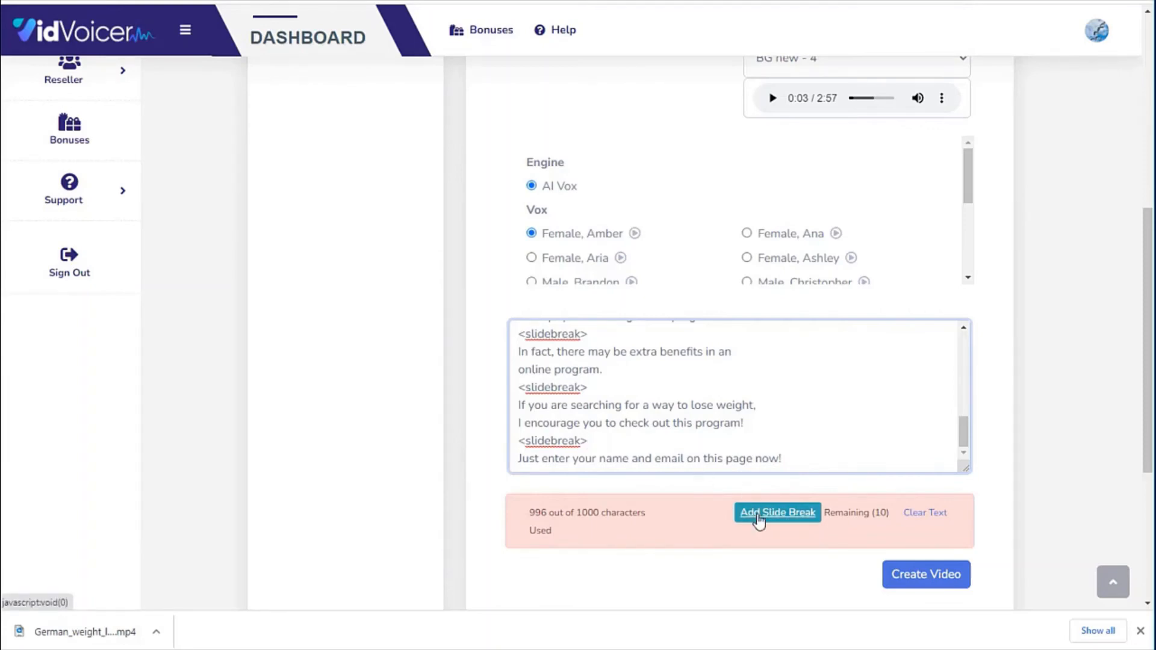
{"action": "scroll", "coordinate": [756, 392], "scroll_direction": "up", "scroll_amount": 10}
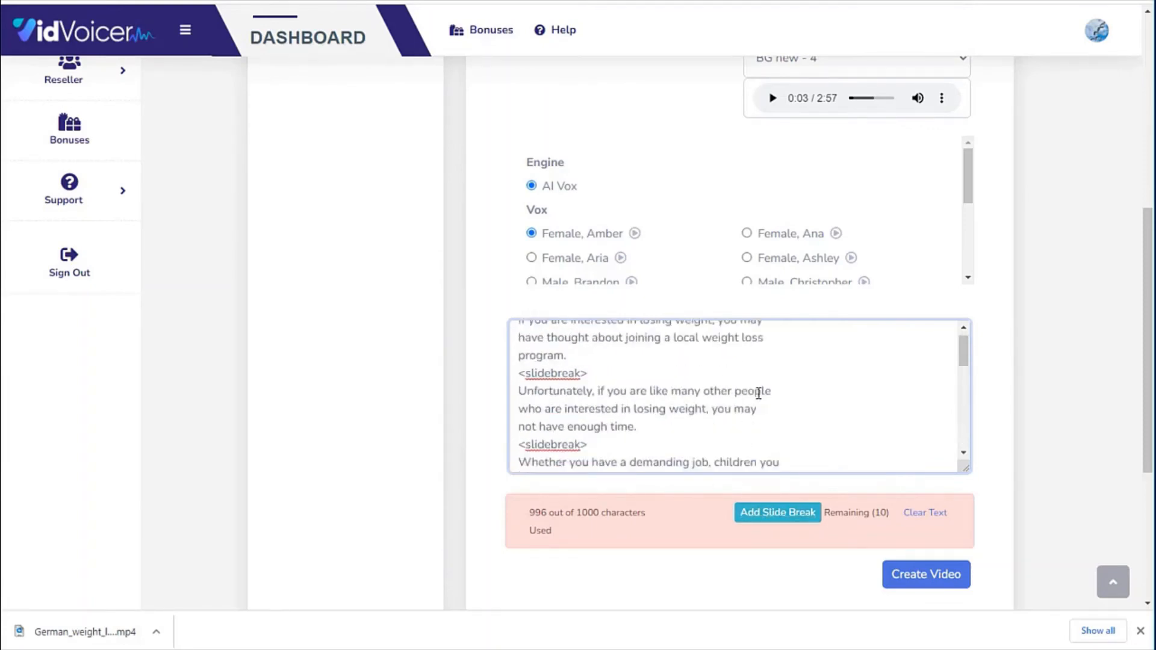
{"action": "scroll", "coordinate": [1024, 392], "scroll_direction": "down", "scroll_amount": 5}
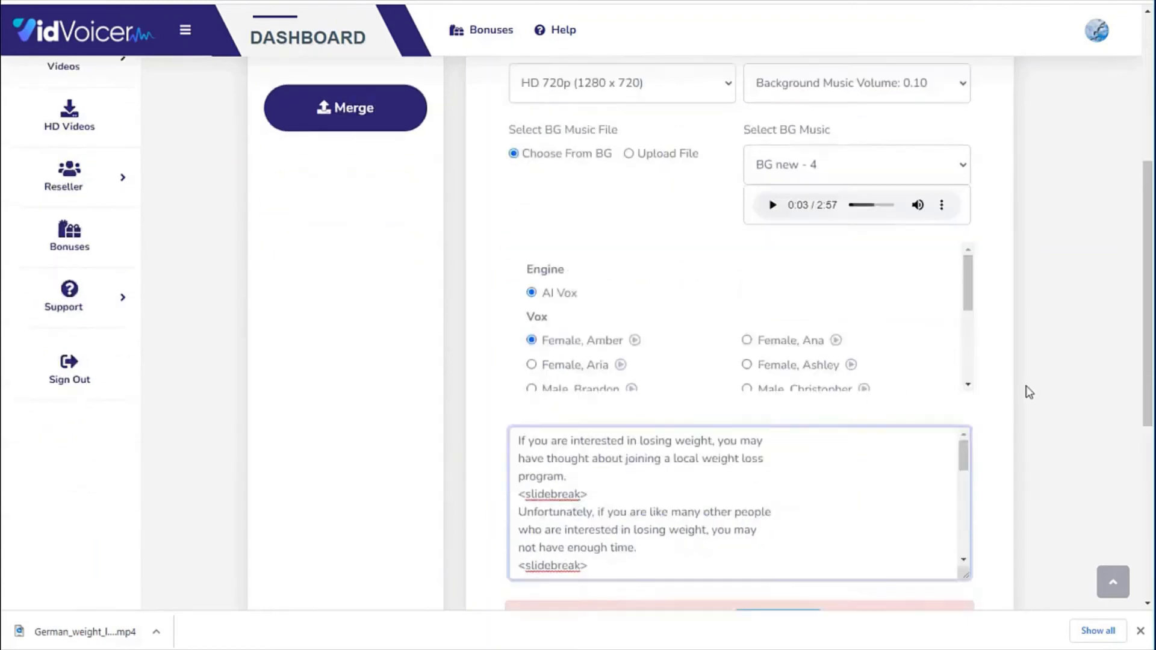
{"action": "scroll", "coordinate": [845, 319], "scroll_direction": "down", "scroll_amount": 3}
{"action": "scroll", "coordinate": [845, 319], "scroll_direction": "down", "scroll_amount": 3}
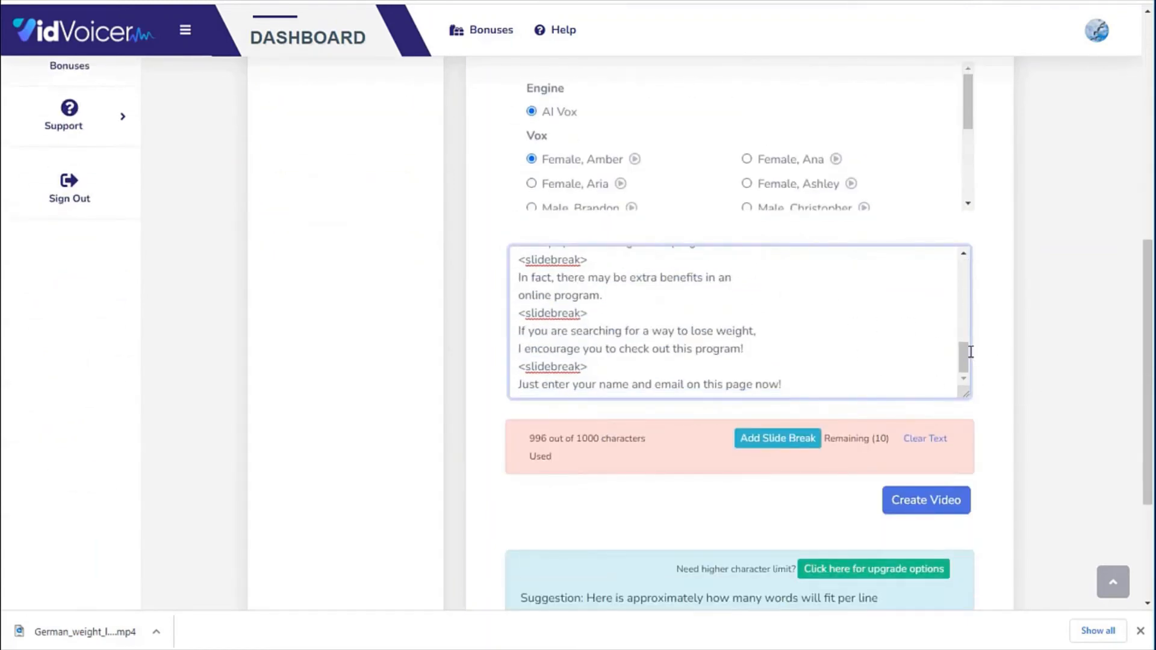
{"action": "left_click_drag", "start_coordinate": [963, 366], "coordinate": [963, 262]}
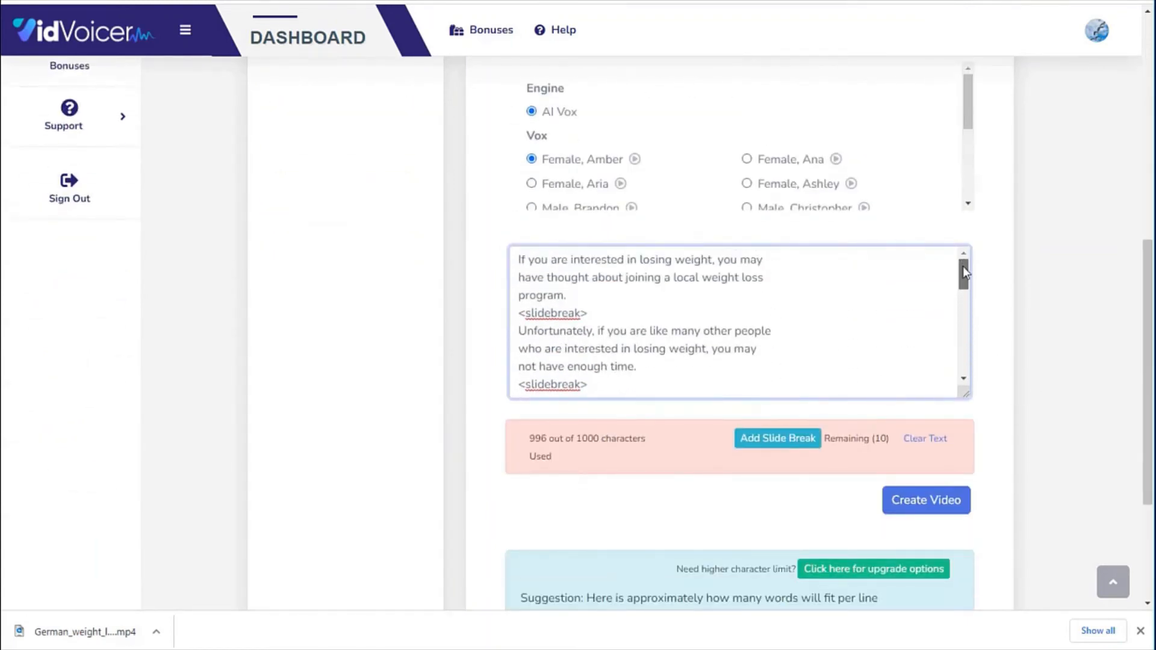
{"action": "scroll", "coordinate": [901, 395], "scroll_direction": "up", "scroll_amount": 1}
{"action": "left_click_drag", "start_coordinate": [970, 351], "coordinate": [963, 432]}
{"action": "scroll", "coordinate": [1032, 486], "scroll_direction": "up", "scroll_amount": 8}
{"action": "scroll", "coordinate": [1027, 470], "scroll_direction": "down", "scroll_amount": 10}
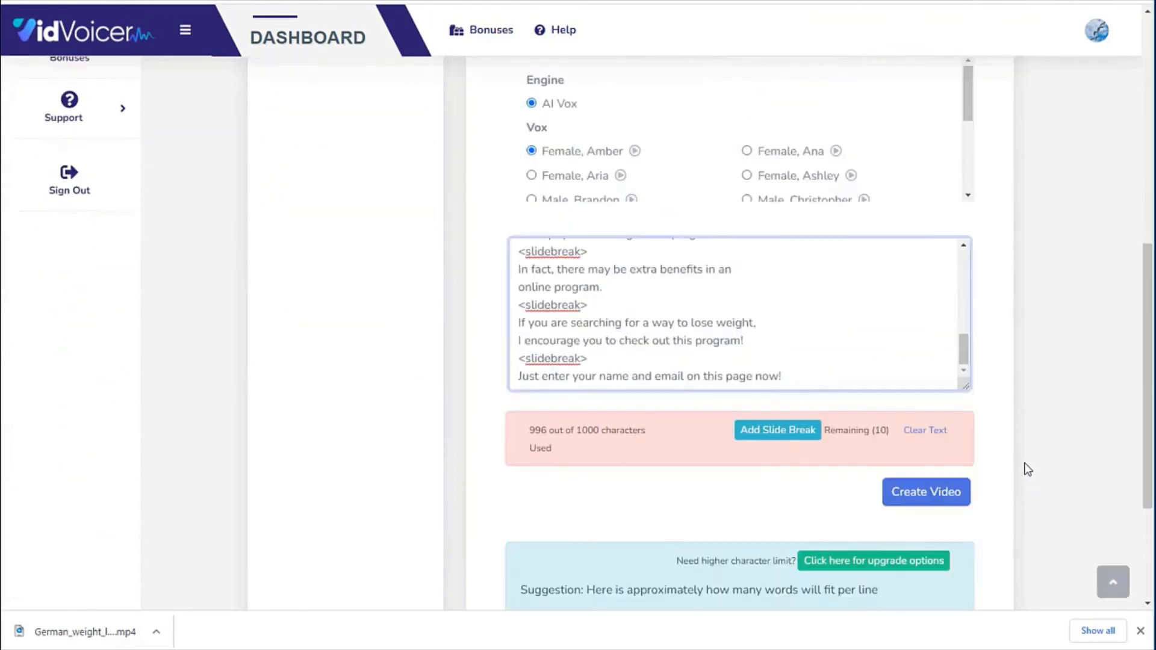
Create the text video and download the finished weight_loss_squeeze file from the file manager
{"action": "scroll", "coordinate": [1028, 469], "scroll_direction": "down", "scroll_amount": 2}
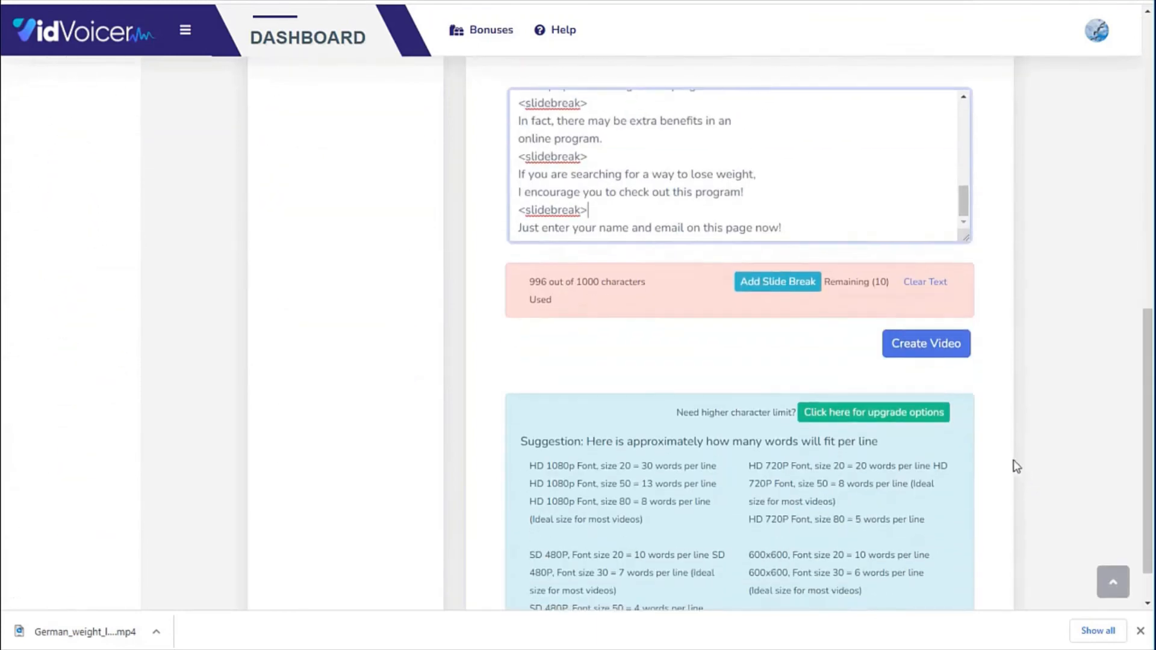
{"action": "left_click", "coordinate": [922, 349]}
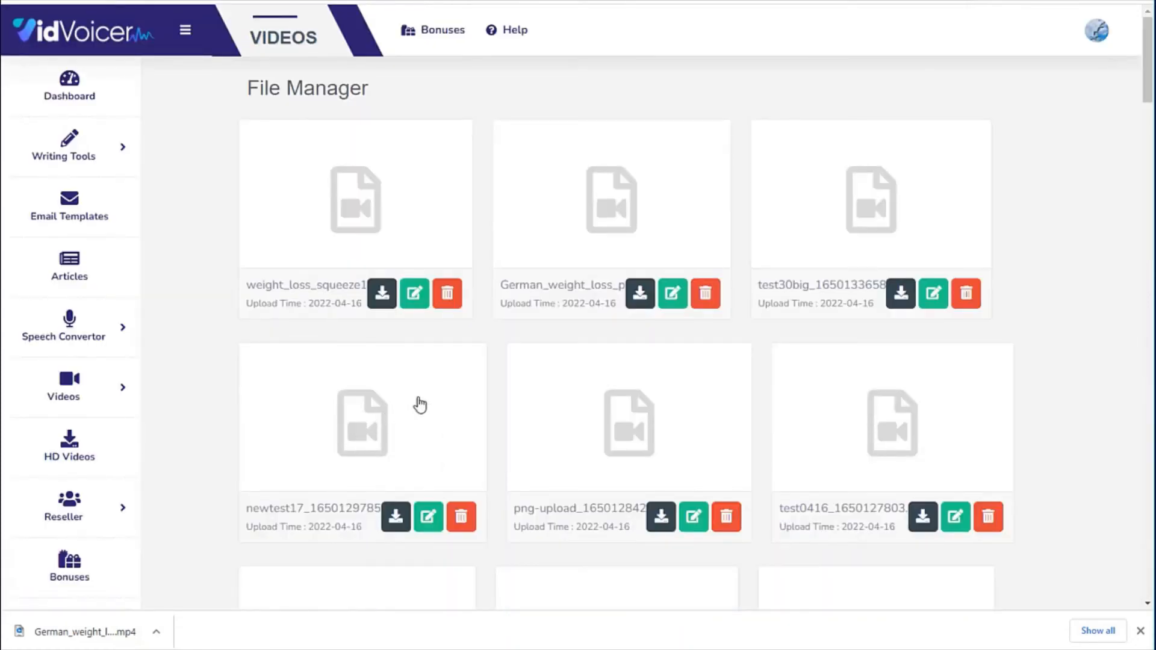
{"action": "left_click", "coordinate": [383, 297]}
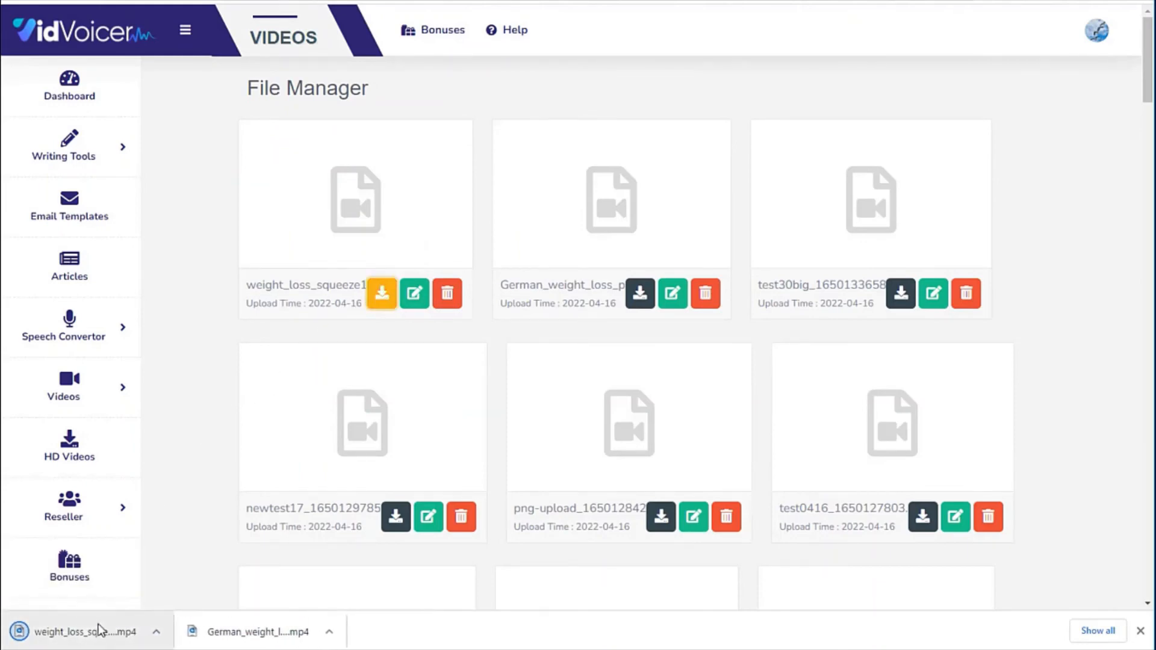
Play the downloaded weight loss squeeze video to check its slides, pause it, and return to the dashboard
{"action": "mouse_move", "coordinate": [86, 649]}
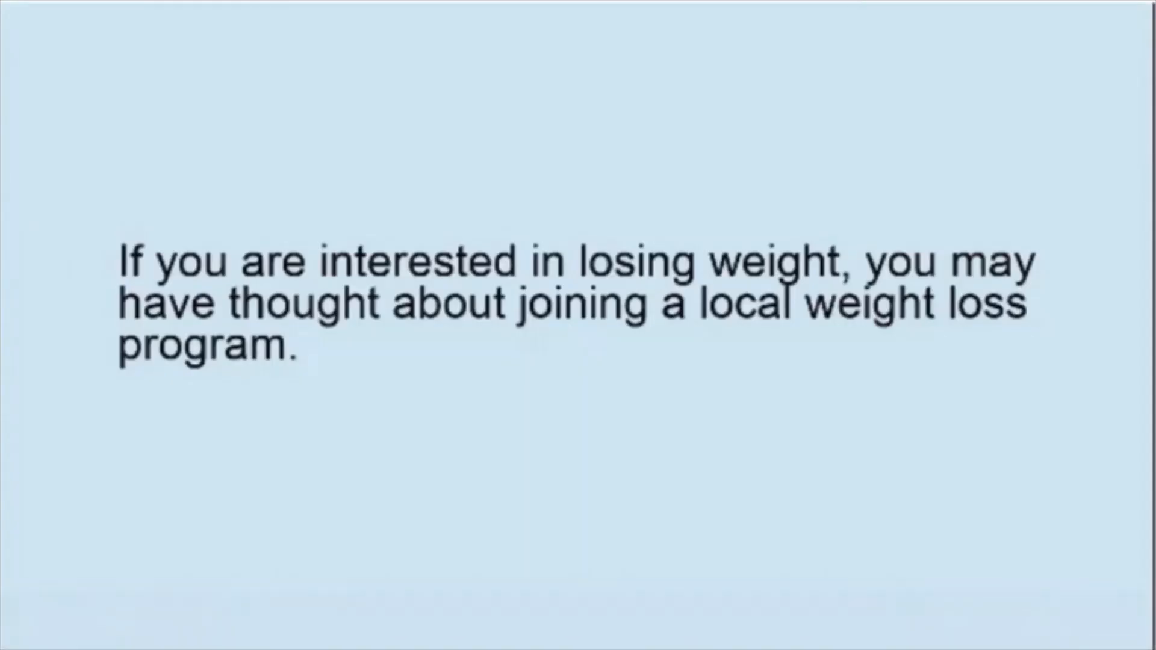
{"action": "mouse_move", "coordinate": [231, 324]}
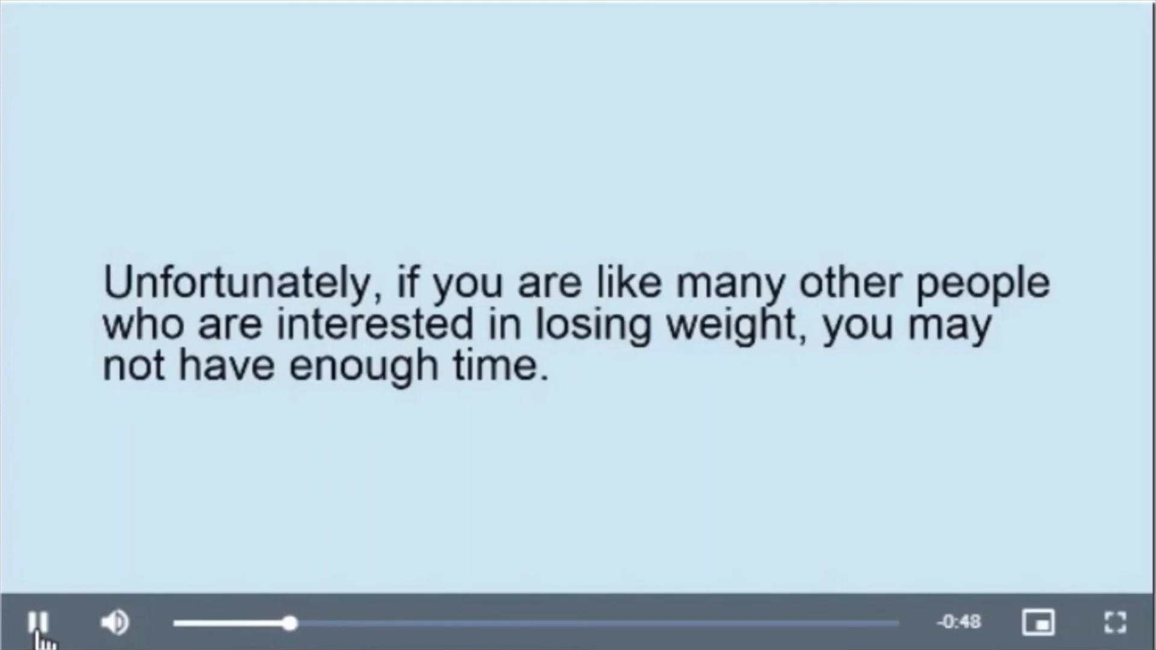
{"action": "left_click", "coordinate": [37, 631]}
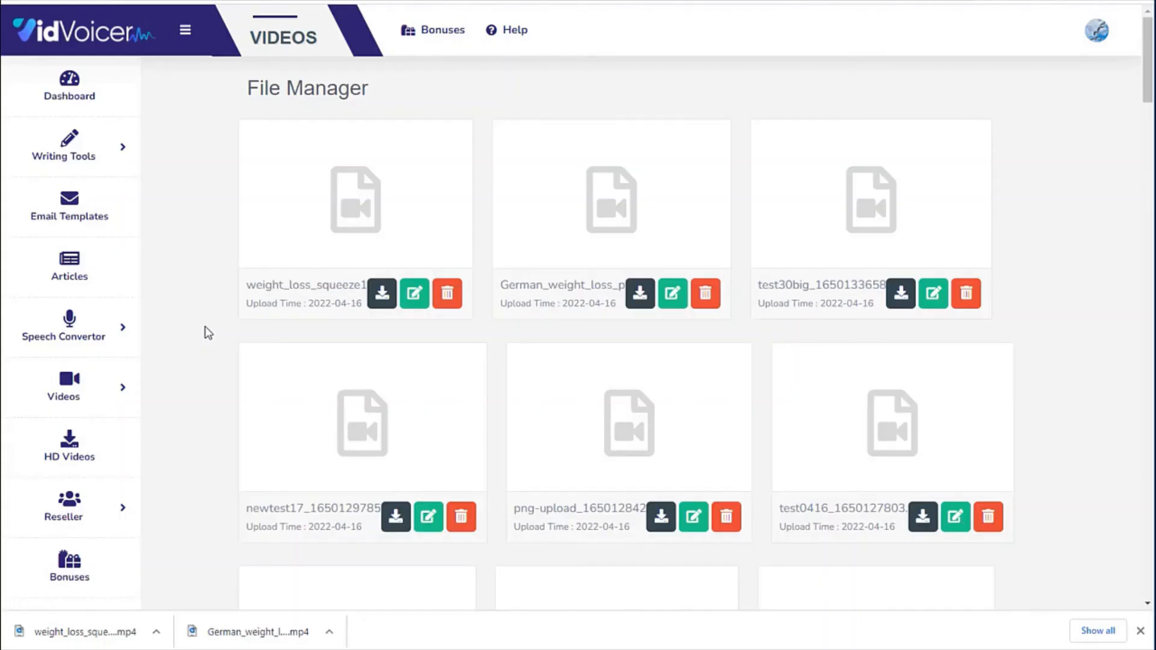
{"action": "left_click", "coordinate": [143, 111]}
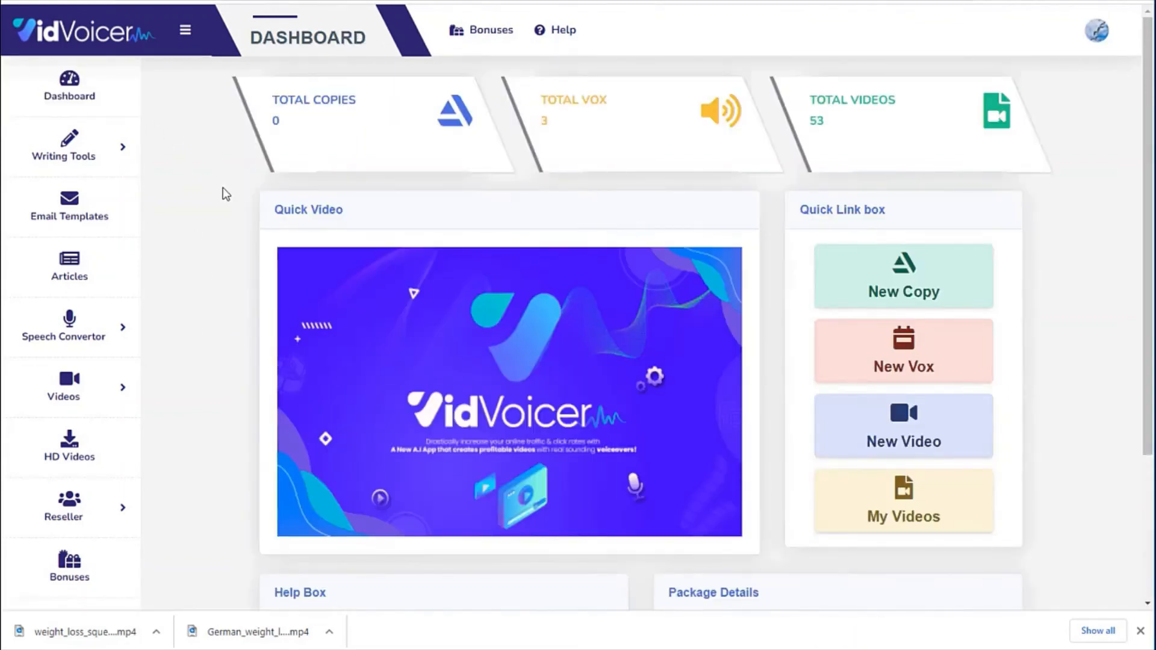